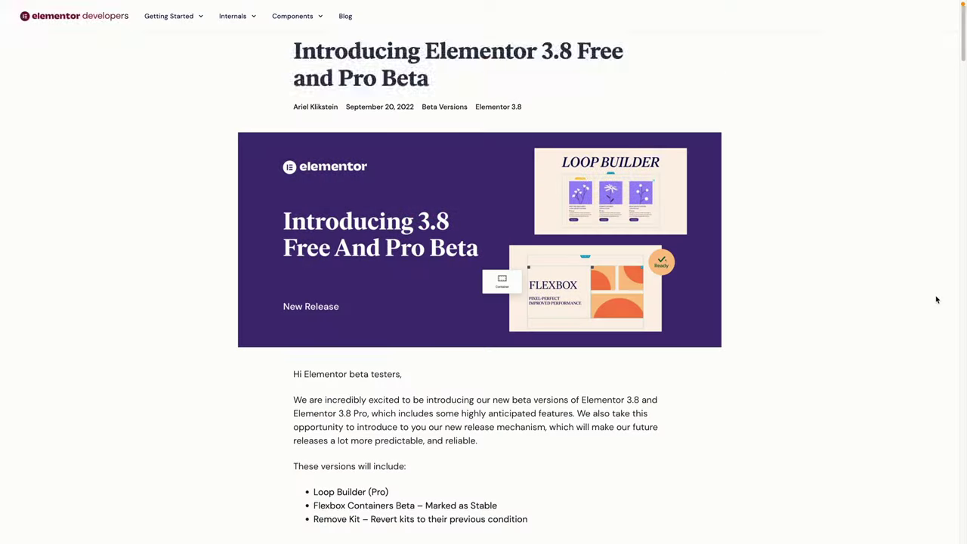
# Step: Skim the Elementor 3.8 beta announcement and preview the Grid Style 2, Grid Style 3 and Archive Page demos
pyautogui.scroll(-2, 937, 300)
pyautogui.scroll(-3, 936, 300)
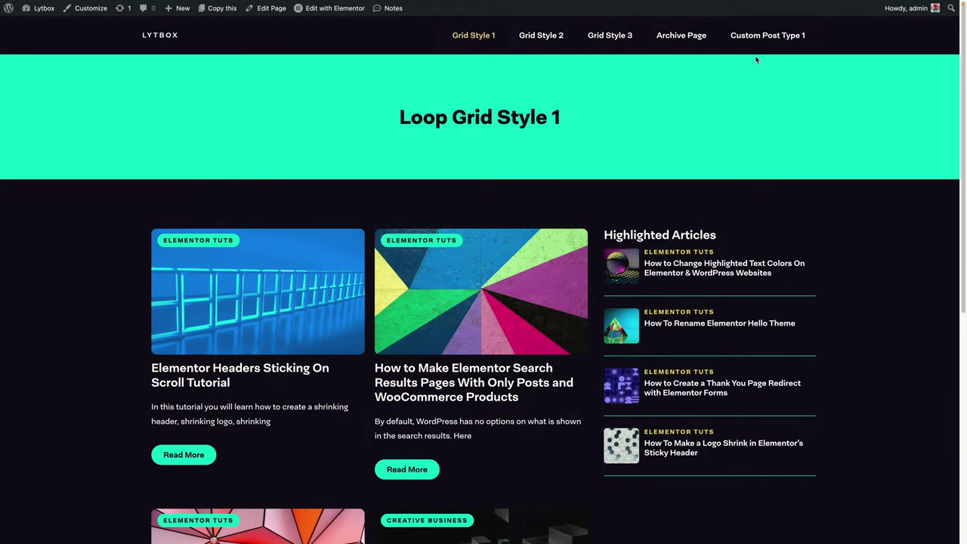
pyautogui.click(560, 36)
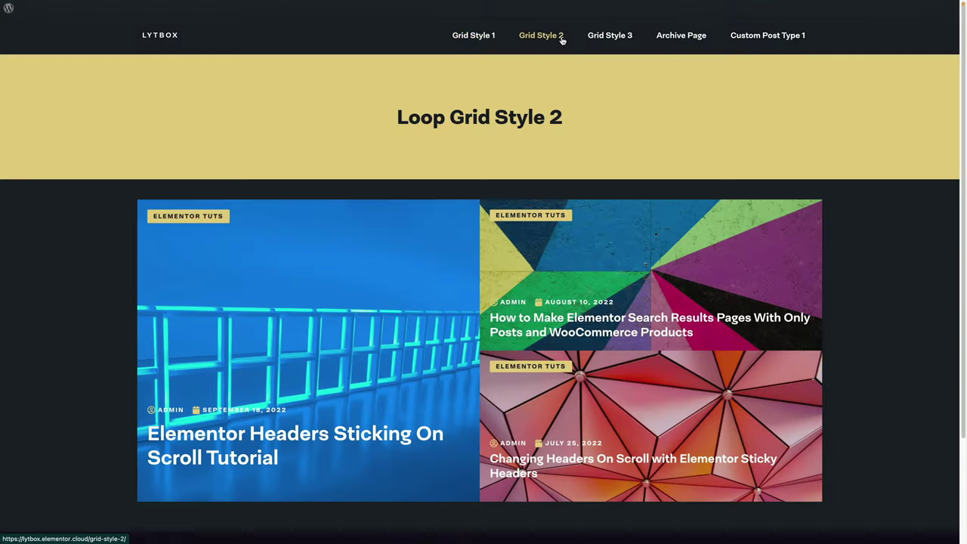
pyautogui.click(607, 37)
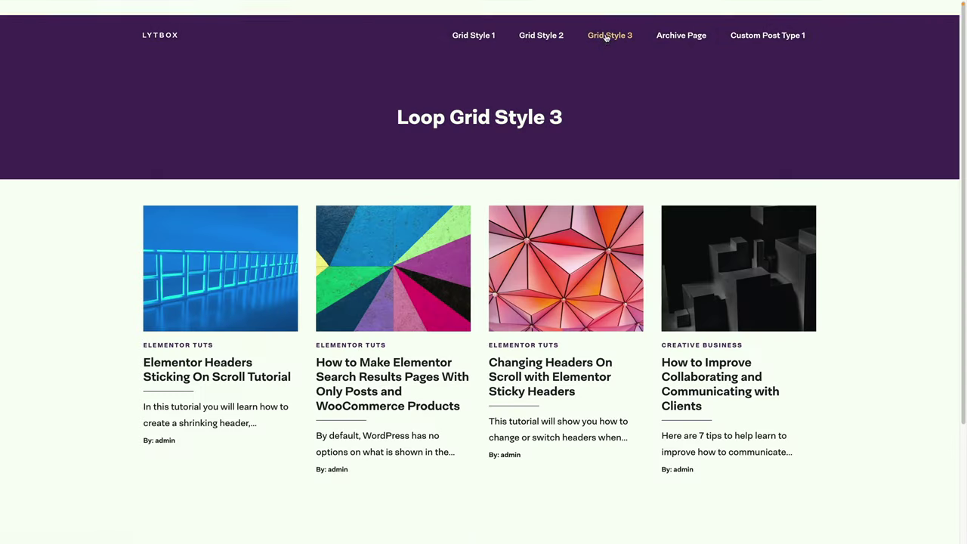
pyautogui.click(668, 36)
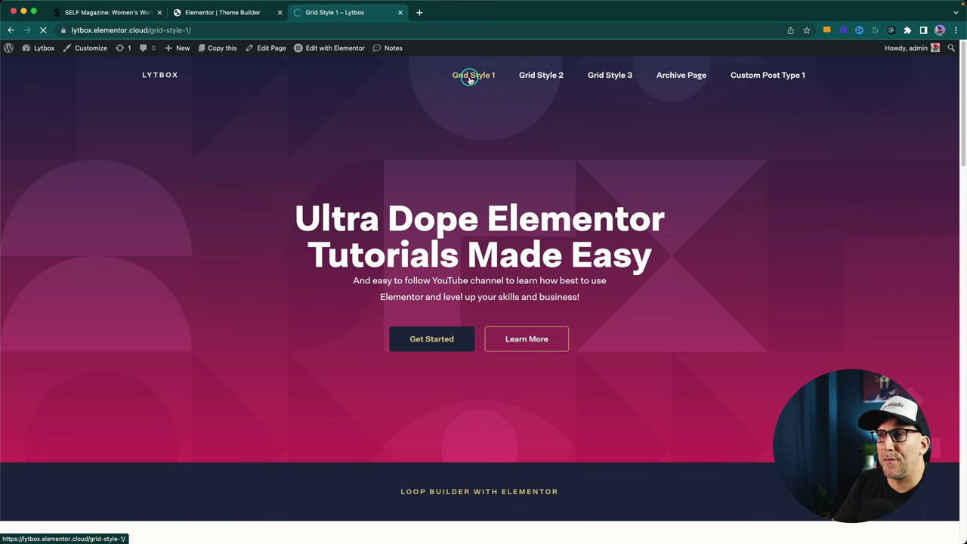
# Step: Examine the post grid and Highlighted Articles list on the Loop Grid Style 1 page
pyautogui.scroll(-3, 470, 345)
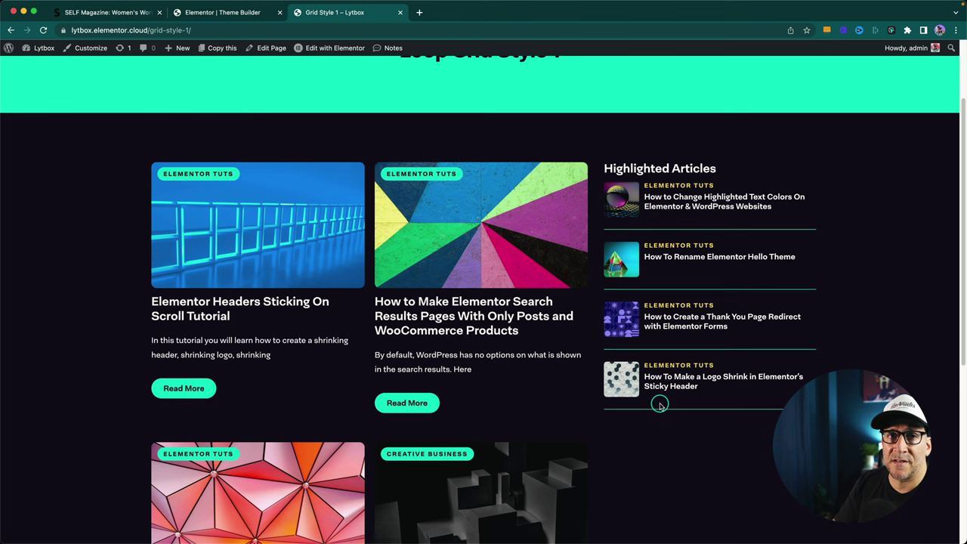
pyautogui.scroll(1, 664, 399)
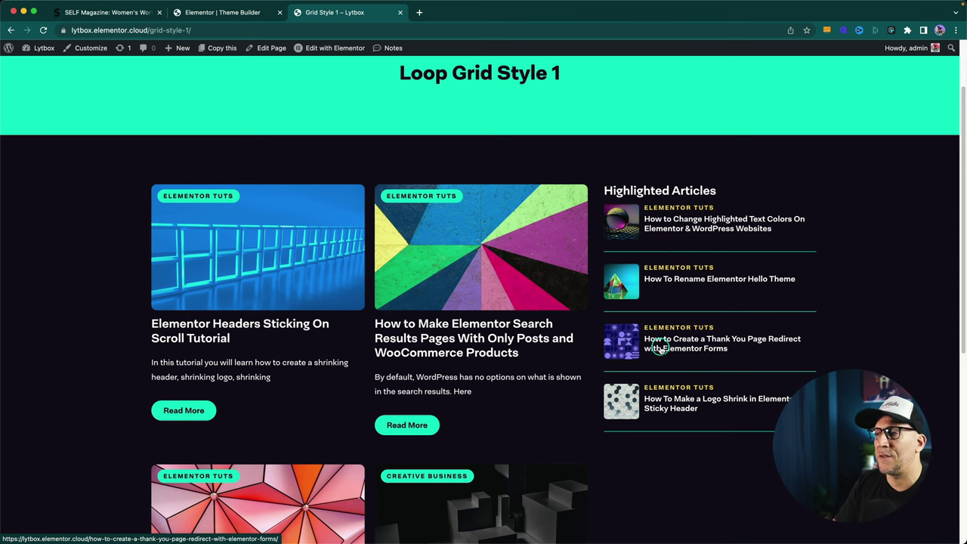
pyautogui.scroll(3, 408, 370)
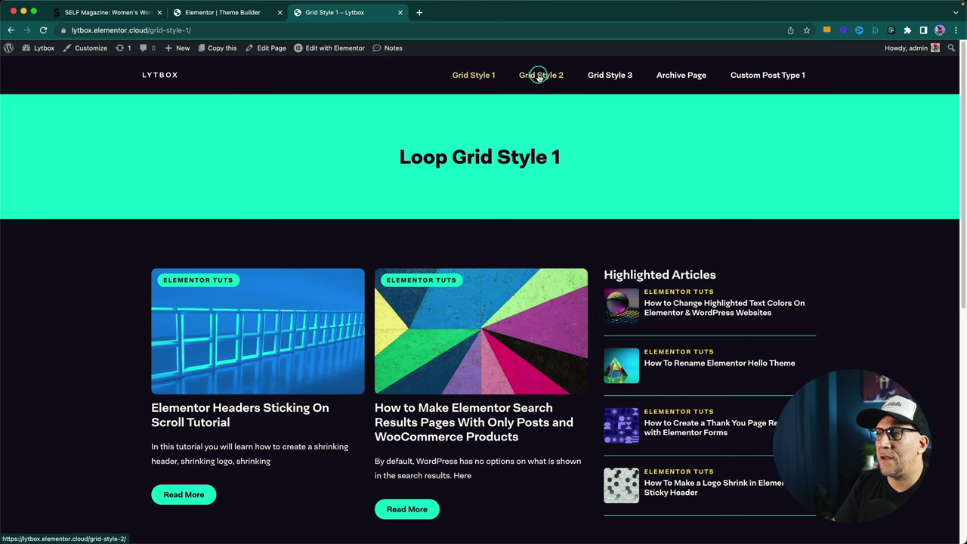
# Step: View the Grid Style 2 page and examine its layout of one large post beside two stacked posts
pyautogui.click(541, 75)
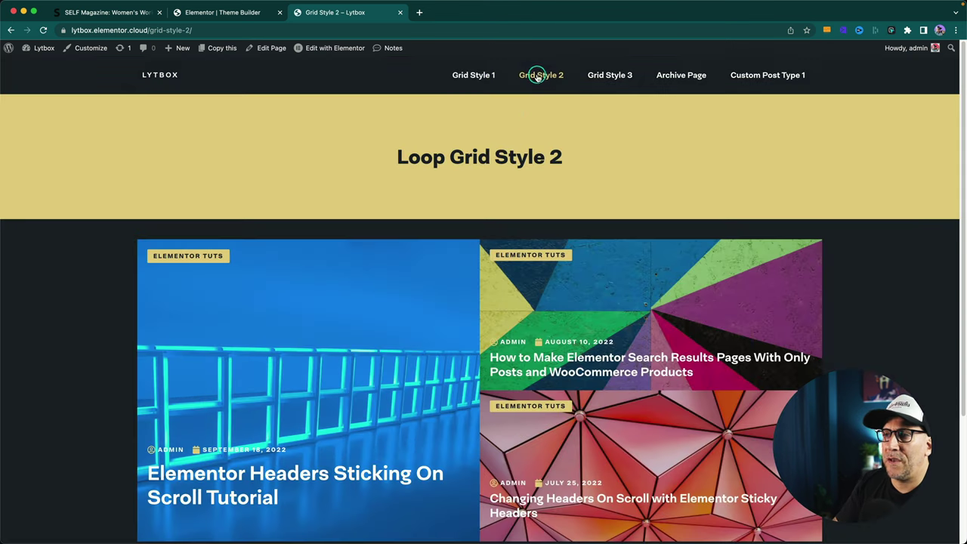
pyautogui.scroll(-2, 510, 270)
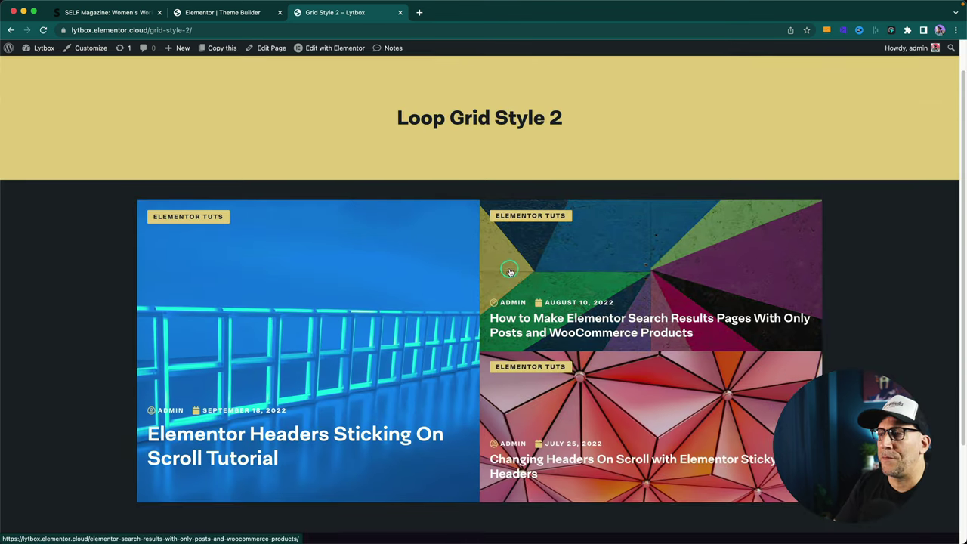
pyautogui.scroll(-1, 573, 264)
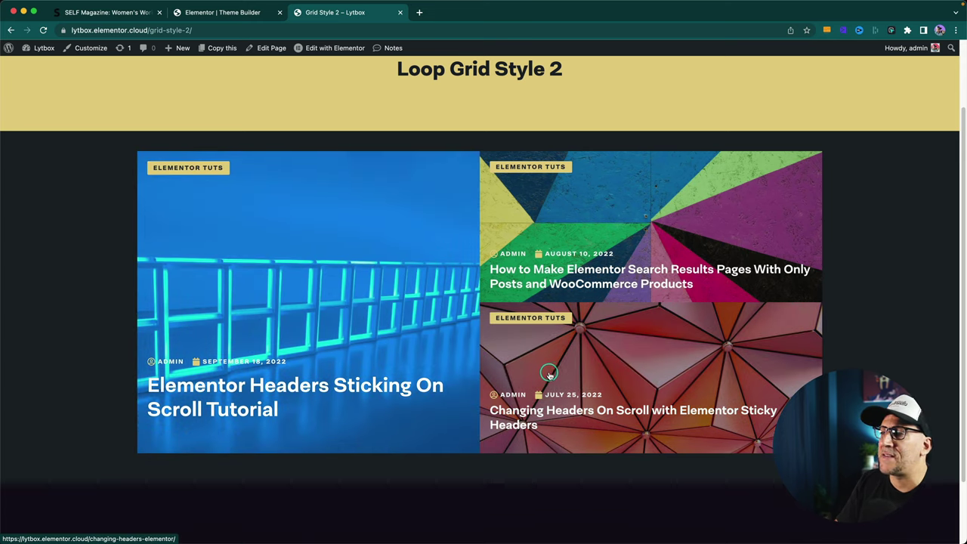
pyautogui.scroll(1, 556, 373)
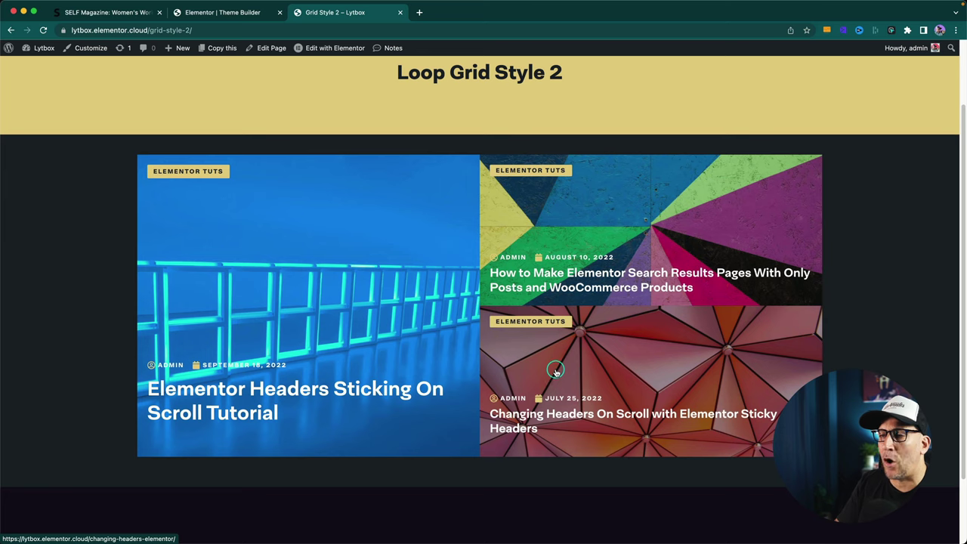
pyautogui.scroll(1, 556, 372)
pyautogui.scroll(-2, 556, 372)
pyautogui.scroll(2, 556, 372)
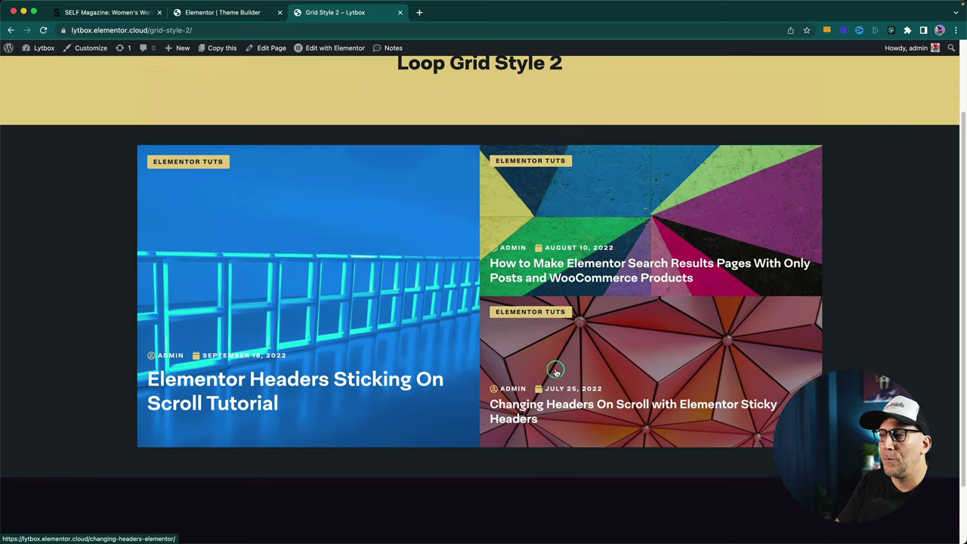
# Step: View the Grid Style 3 page, load more posts and examine its four-column loop grid
pyautogui.scroll(3, 555, 372)
pyautogui.click(601, 84)
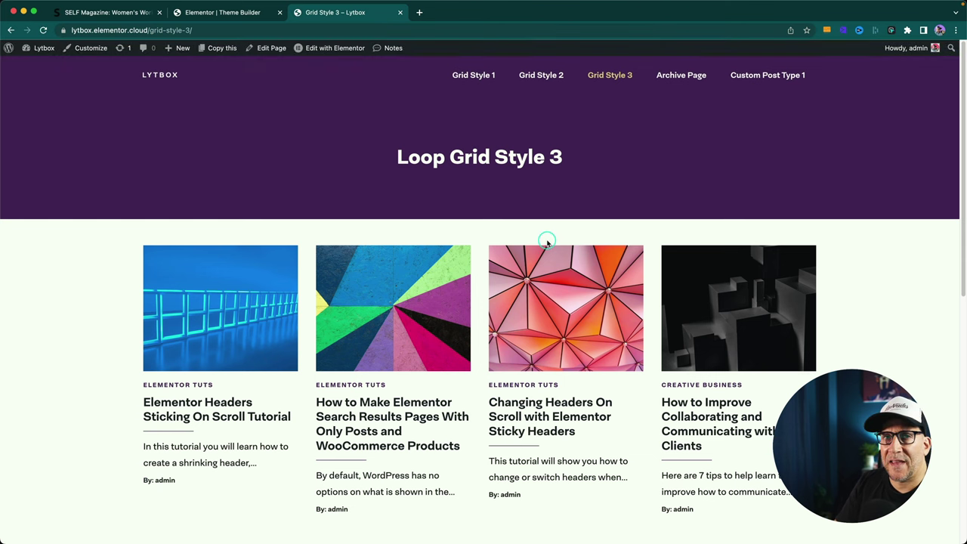
pyautogui.scroll(-6, 548, 242)
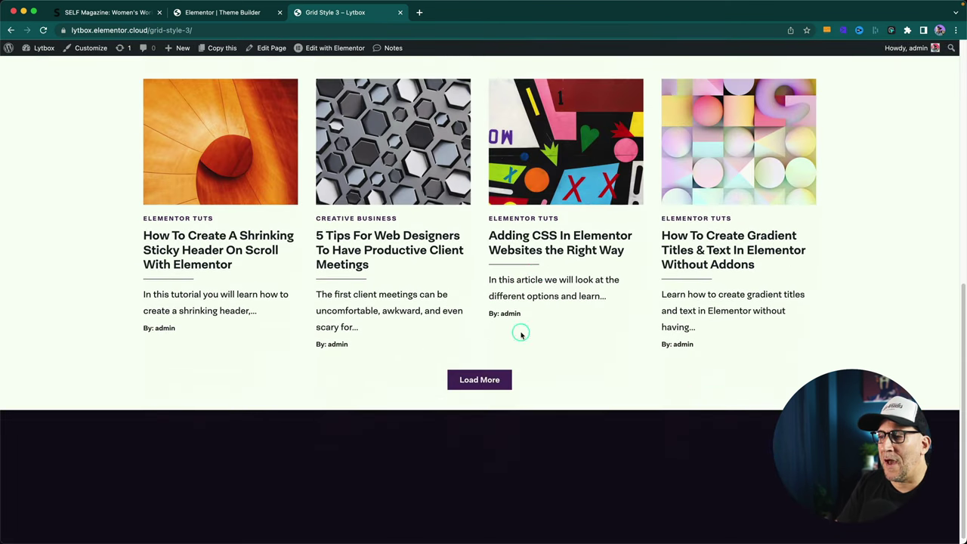
pyautogui.click(479, 380)
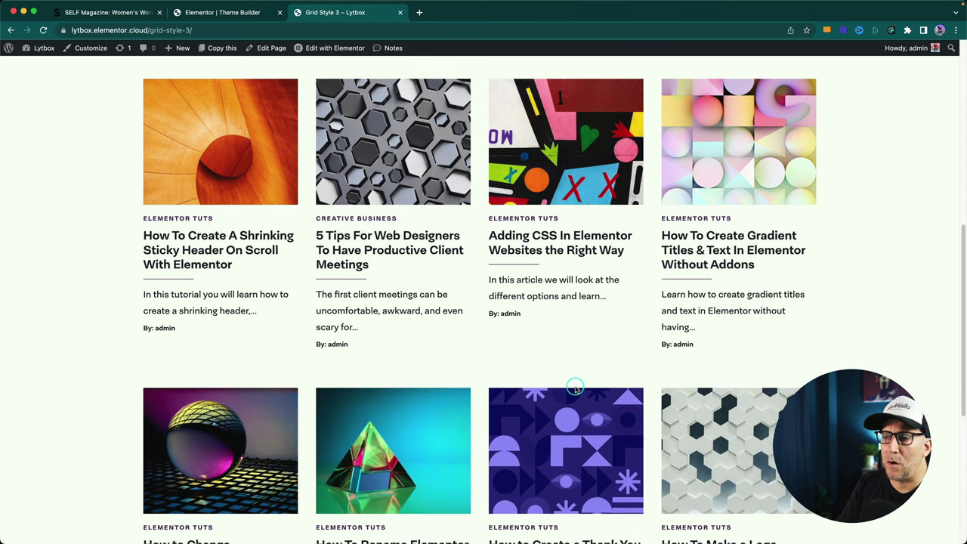
pyautogui.scroll(5, 574, 390)
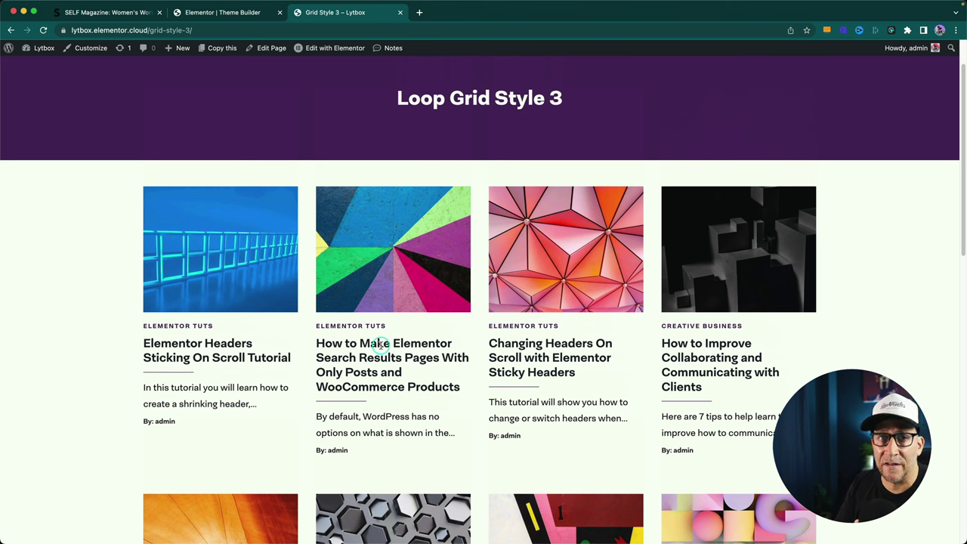
pyautogui.scroll(-1, 370, 340)
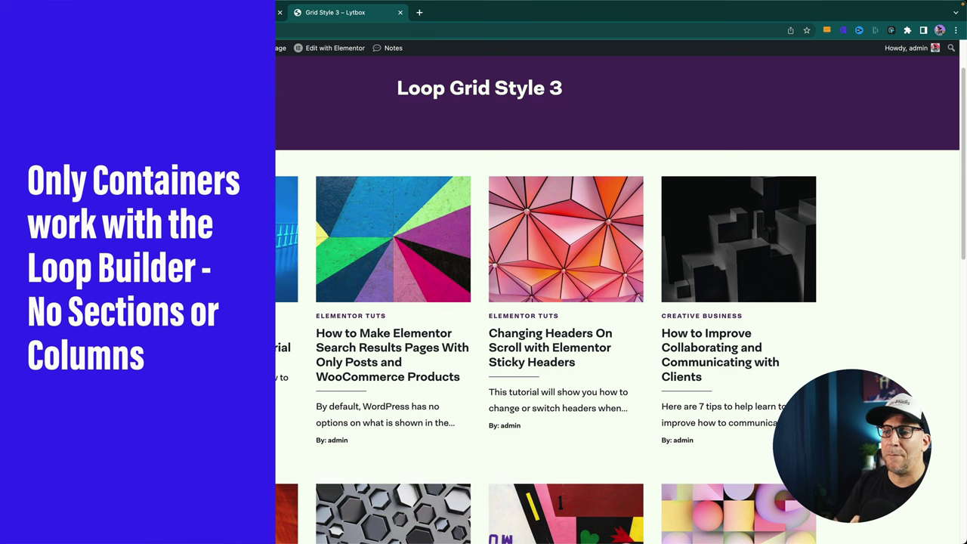
pyautogui.scroll(-1, 349, 361)
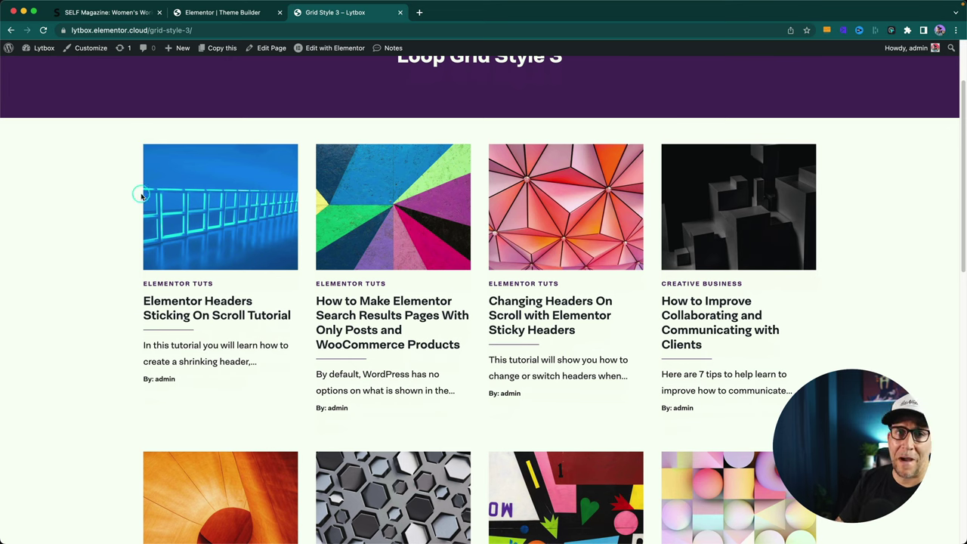
# Step: View the Archive Page and examine its three-column post layout with the Latest News list
pyautogui.scroll(3, 281, 346)
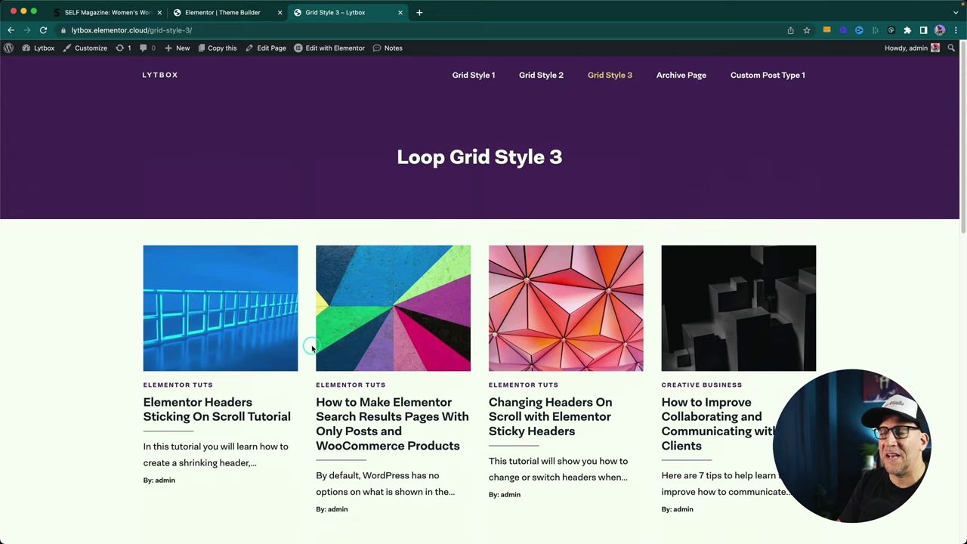
pyautogui.click(682, 76)
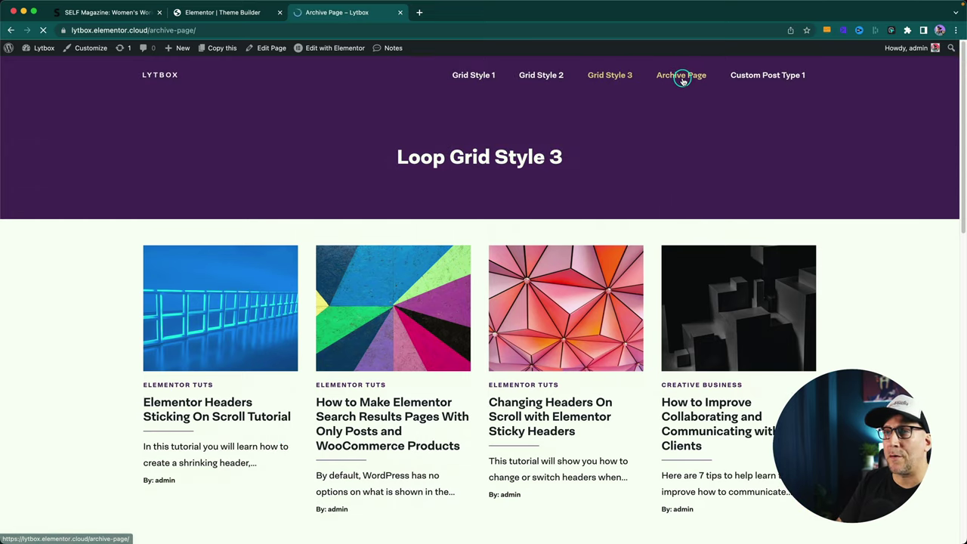
pyautogui.scroll(-5, 582, 253)
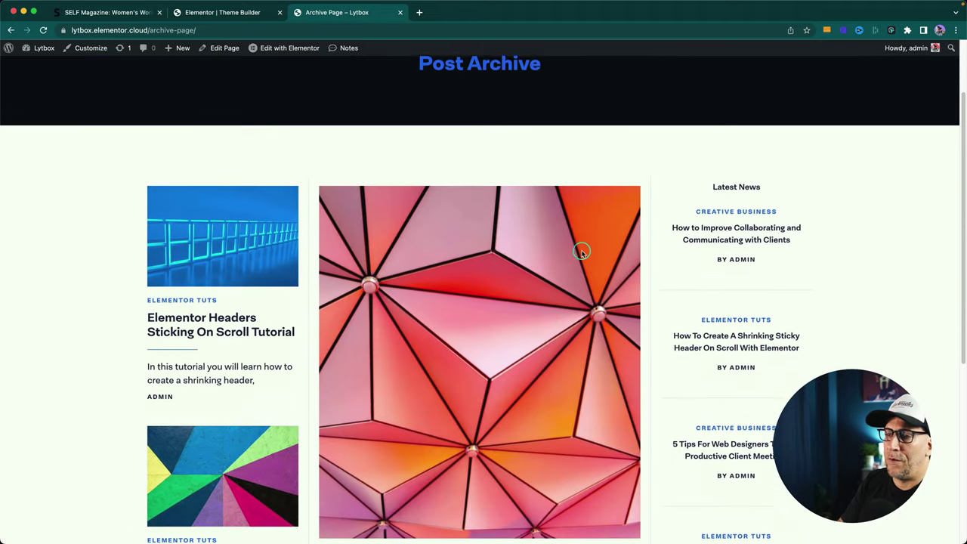
pyautogui.scroll(-1, 582, 253)
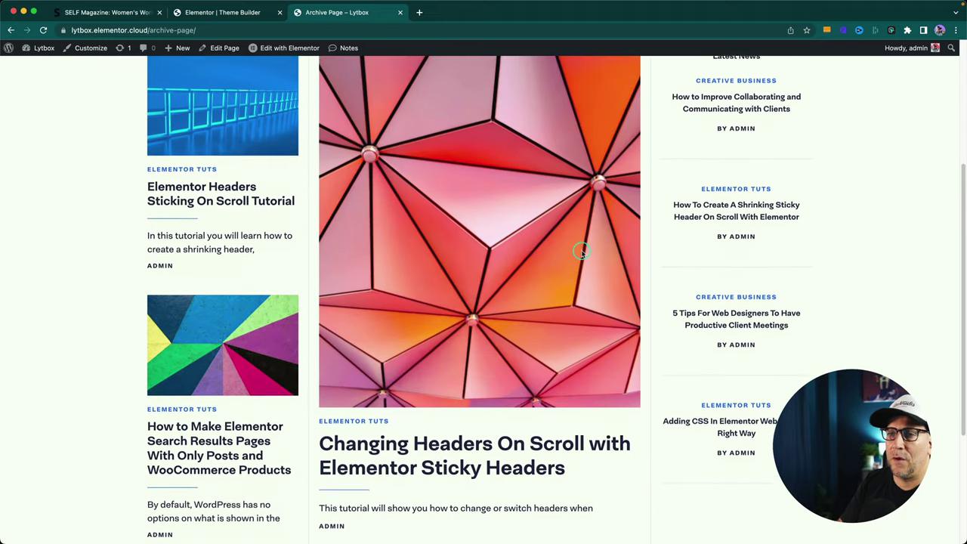
pyautogui.scroll(2, 565, 270)
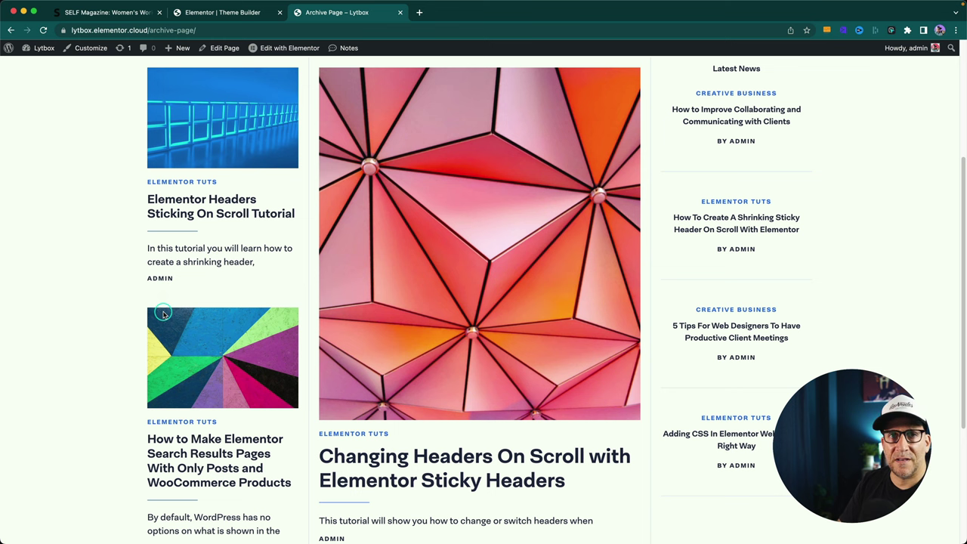
pyautogui.scroll(-2, 468, 342)
pyautogui.scroll(2, 494, 344)
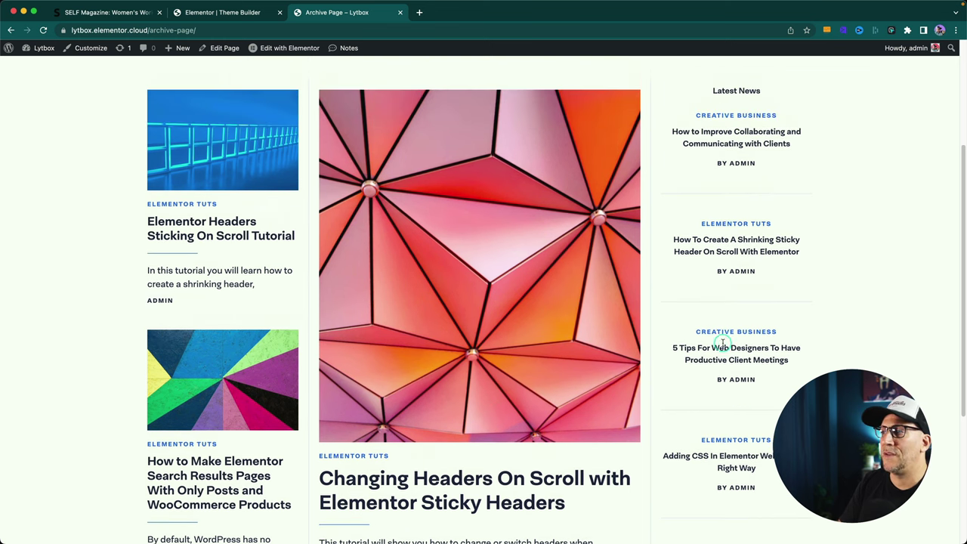
# Step: Switch to the SELF magazine site and examine its three-column homepage layout as the design reference
pyautogui.click(109, 12)
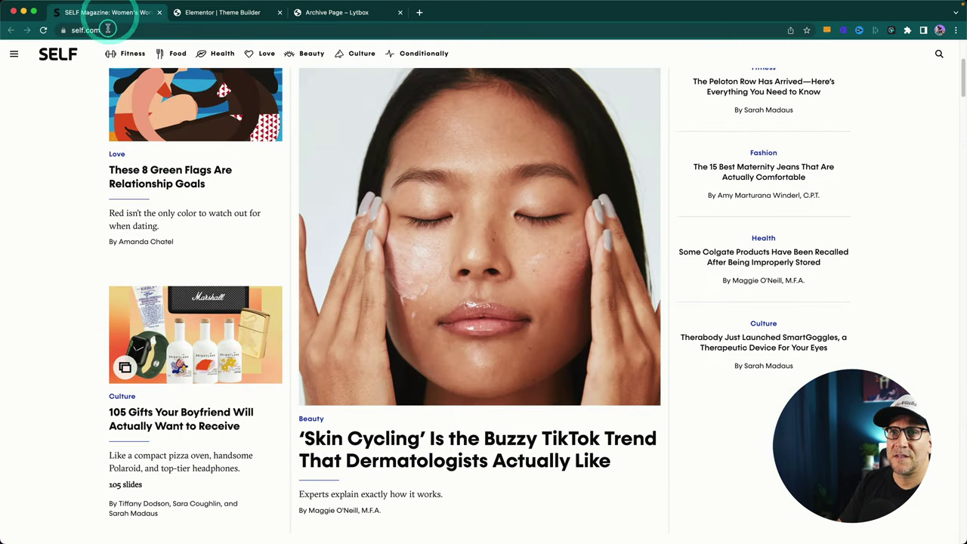
pyautogui.scroll(2, 432, 280)
pyautogui.scroll(1, 432, 283)
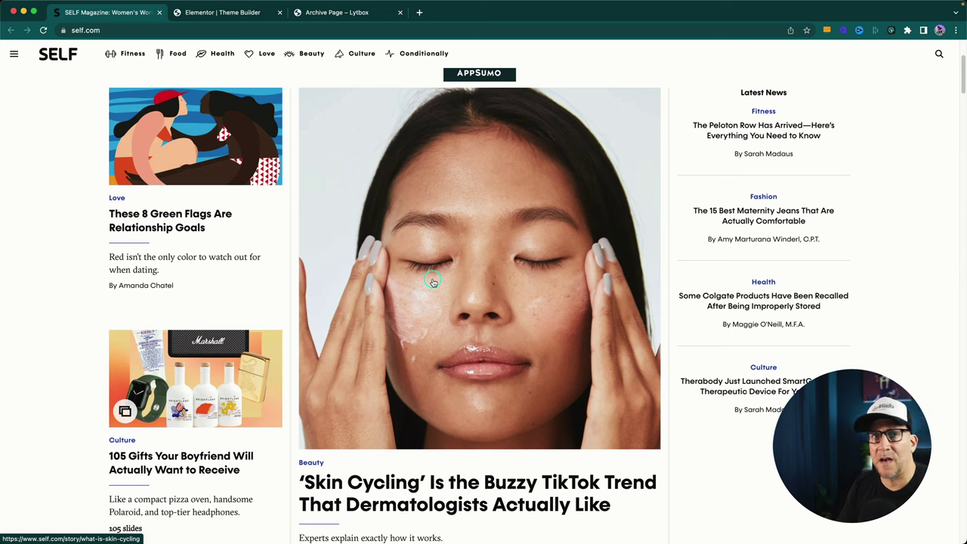
pyautogui.scroll(-1, 433, 282)
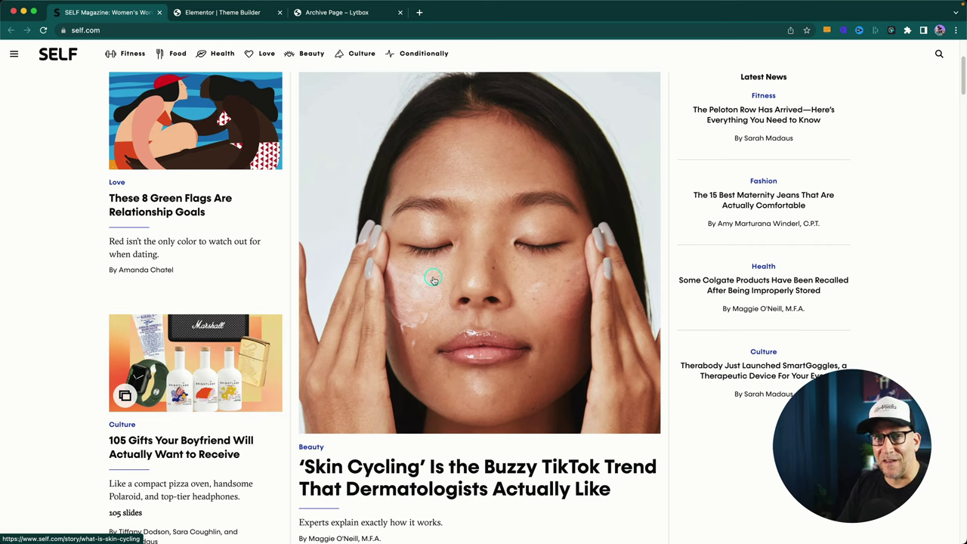
pyautogui.scroll(-1, 447, 297)
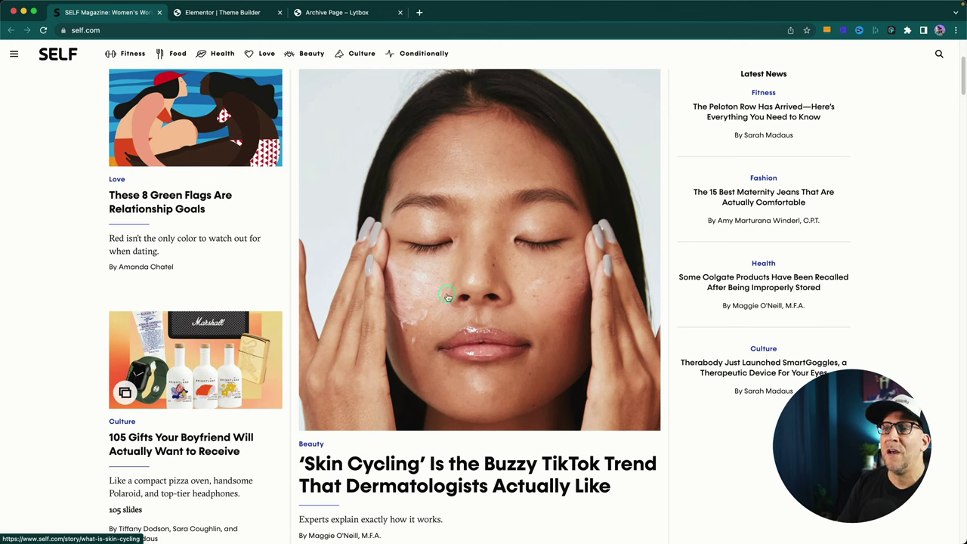
pyautogui.scroll(-2, 492, 326)
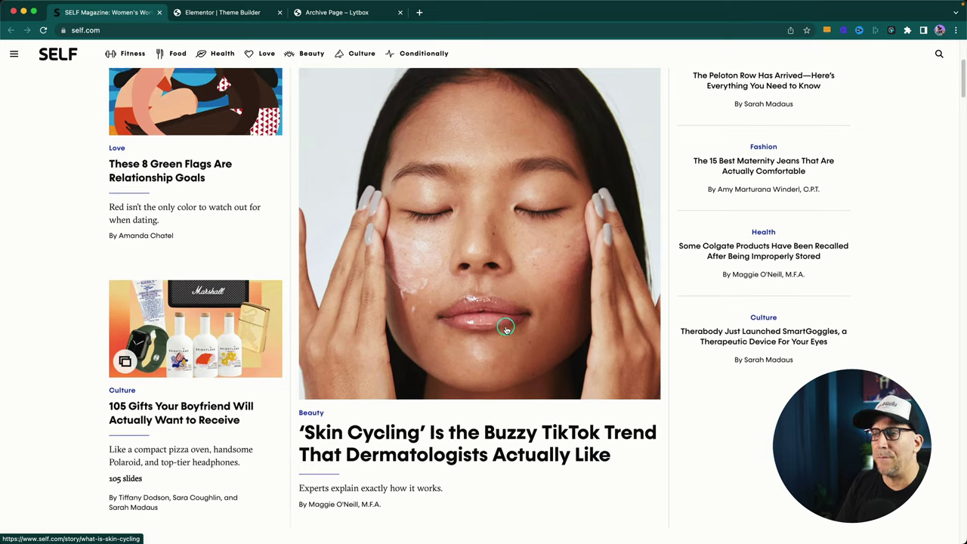
pyautogui.scroll(1, 510, 325)
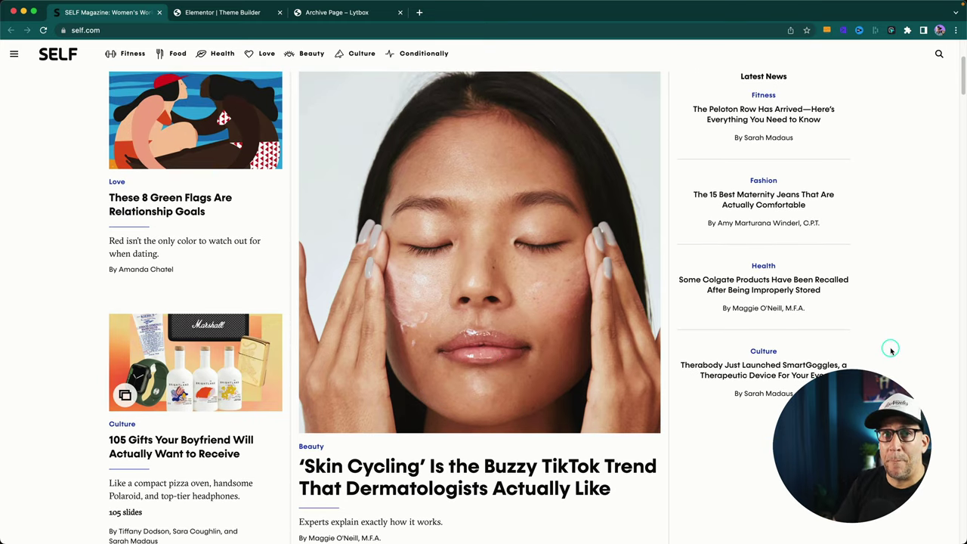
# Step: Return to the Lytbox Archive Page and review its Post Archive layout against the SELF reference
pyautogui.click(350, 10)
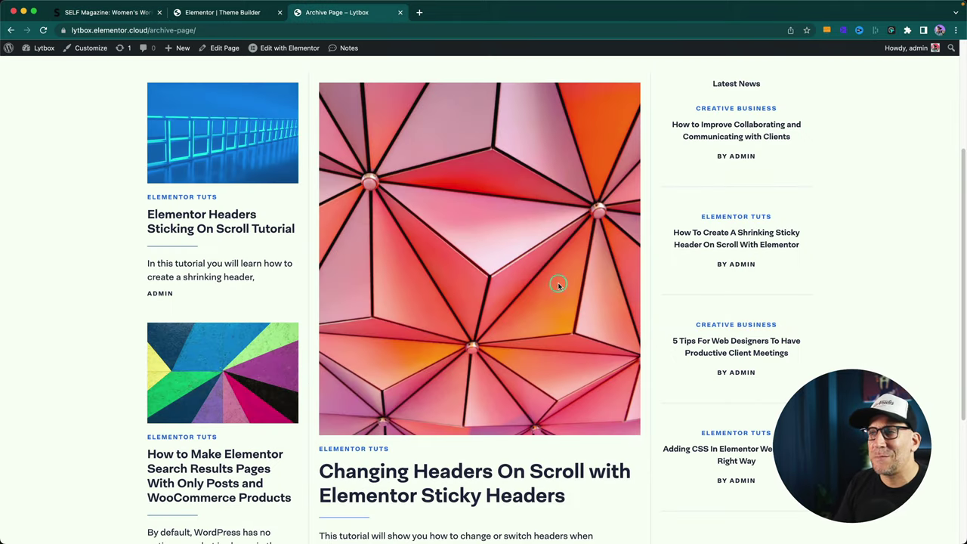
pyautogui.scroll(5, 579, 106)
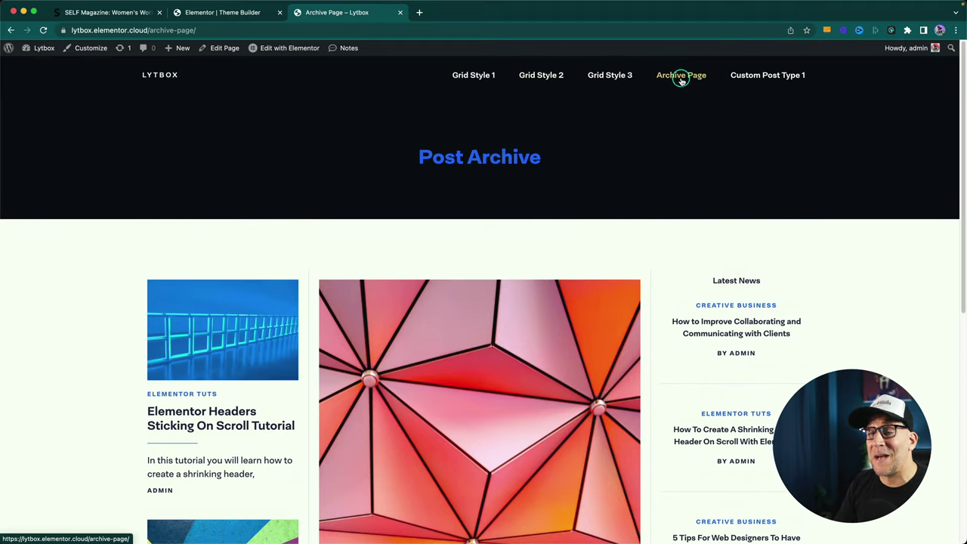
pyautogui.scroll(-3, 672, 310)
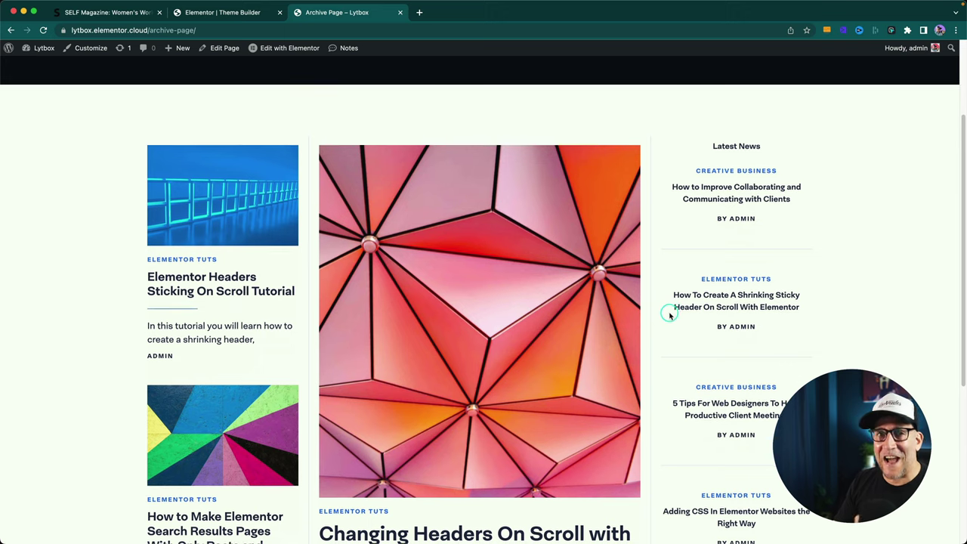
pyautogui.scroll(-1, 671, 313)
pyautogui.scroll(-2, 669, 315)
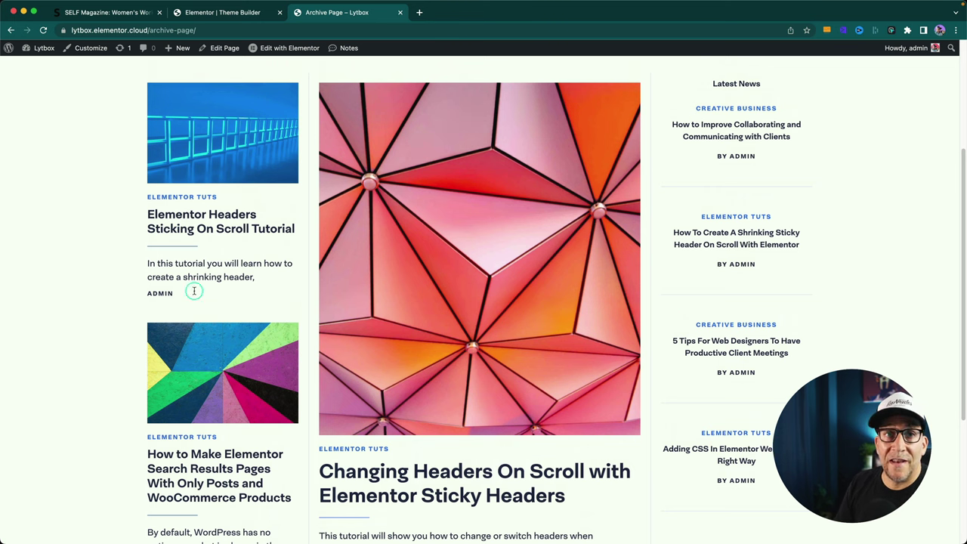
# Step: Create a new Archive template in the Theme Builder and dismiss the block library to start from a blank canvas
pyautogui.click(245, 7)
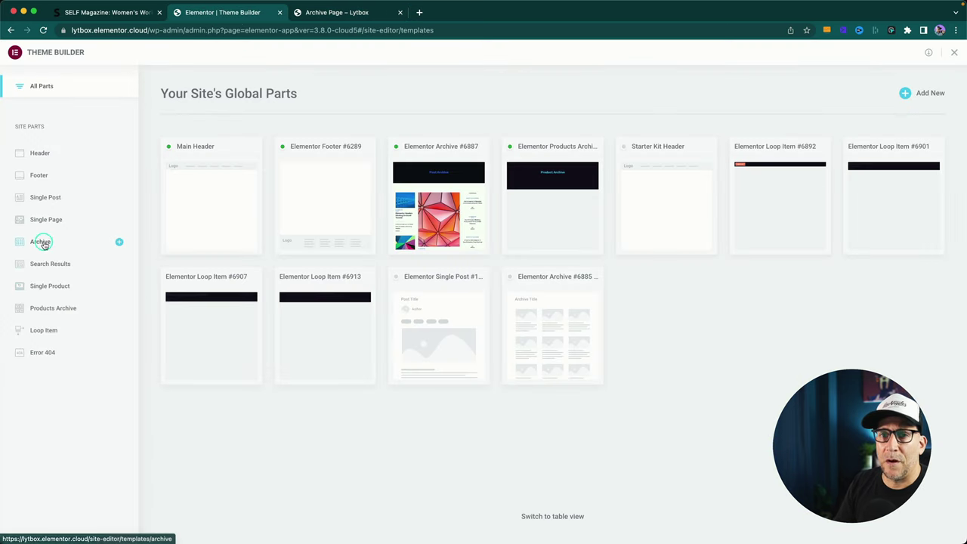
pyautogui.click(119, 243)
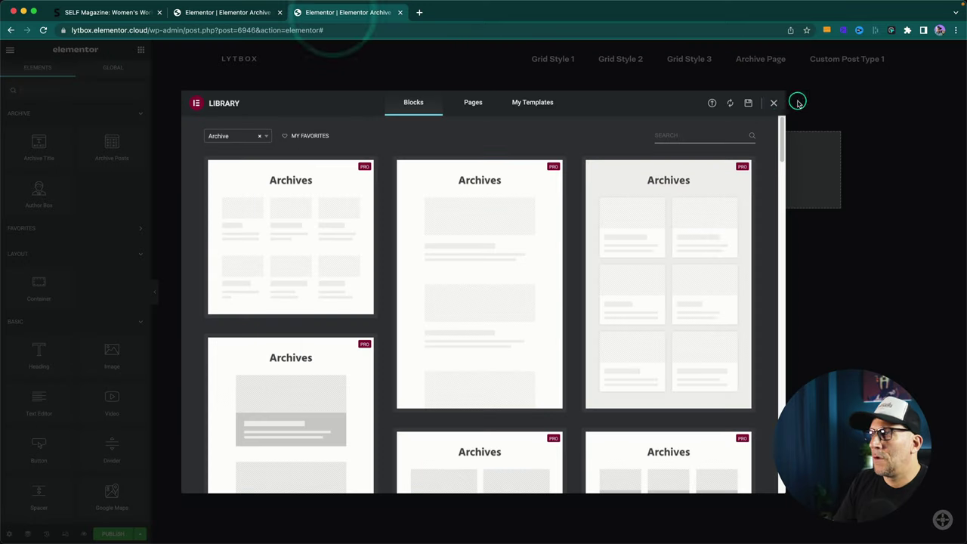
pyautogui.click(774, 101)
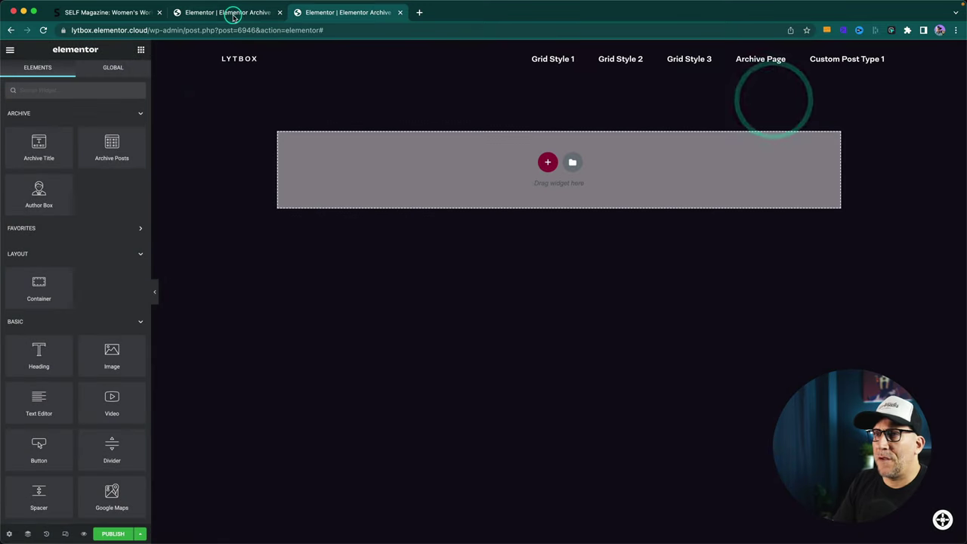
# Step: Copy the Post Archive title container from the existing archive template and paste it into the new archive template
pyautogui.click(231, 12)
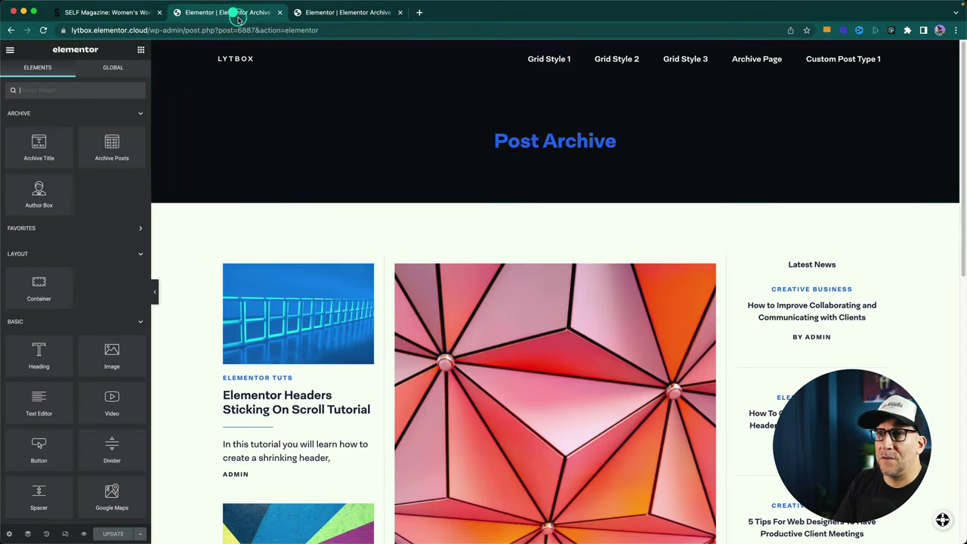
pyautogui.rightClick(210, 89)
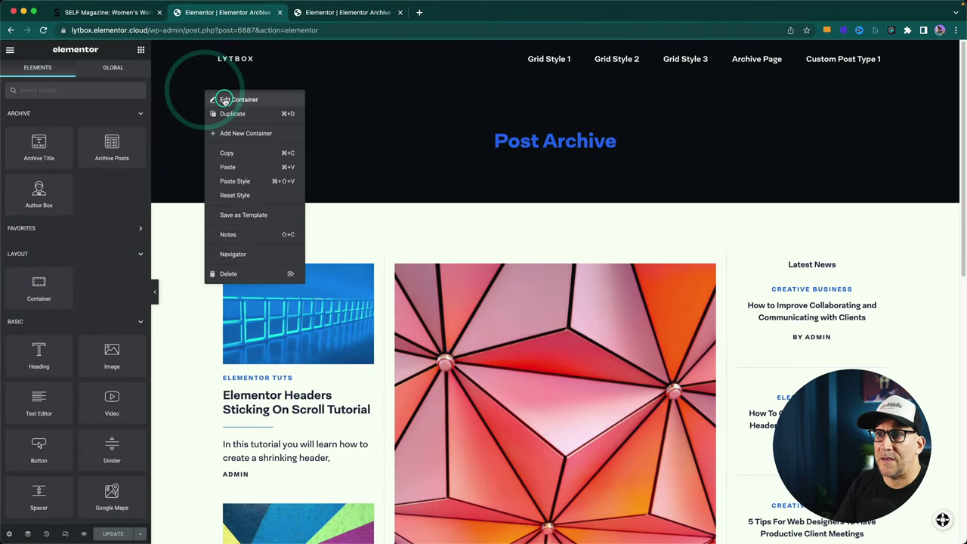
pyautogui.click(217, 97)
pyautogui.click(318, 13)
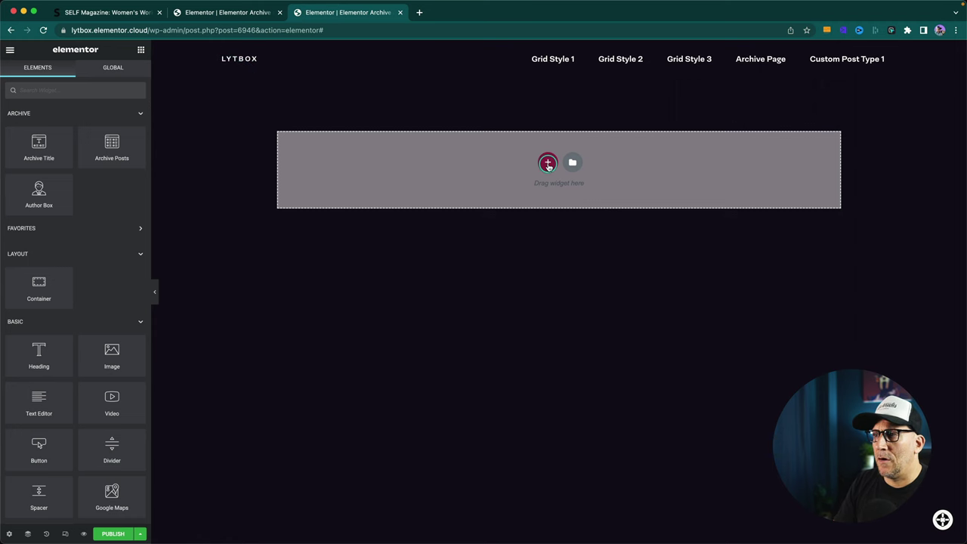
pyautogui.rightClick(547, 163)
pyautogui.click(563, 172)
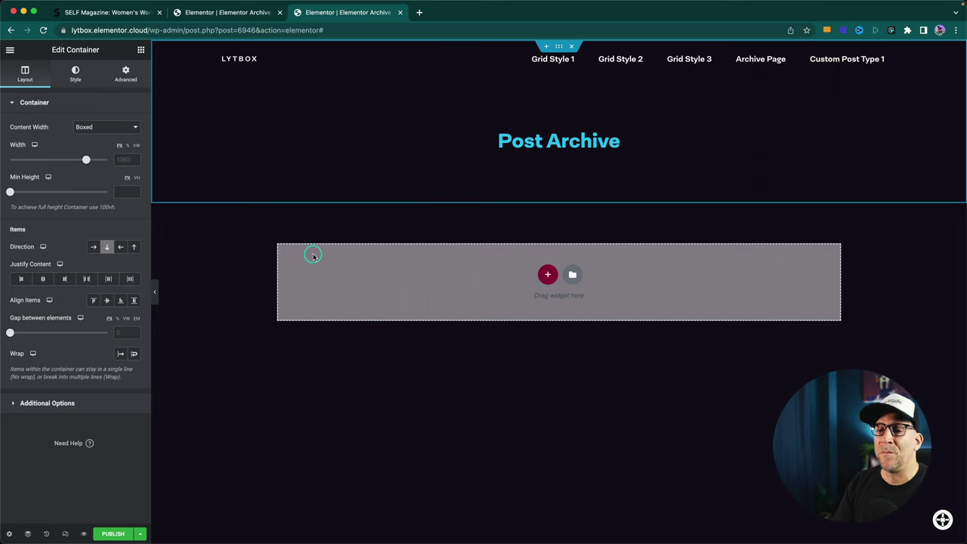
# Step: Give the archive's body a classic background in the global color M3 and save the template
pyautogui.click(9, 533)
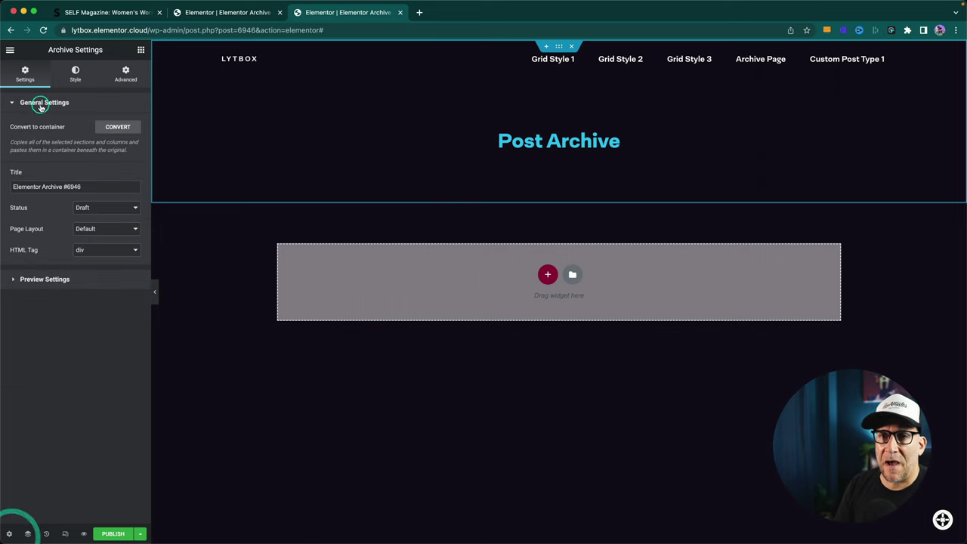
pyautogui.click(73, 70)
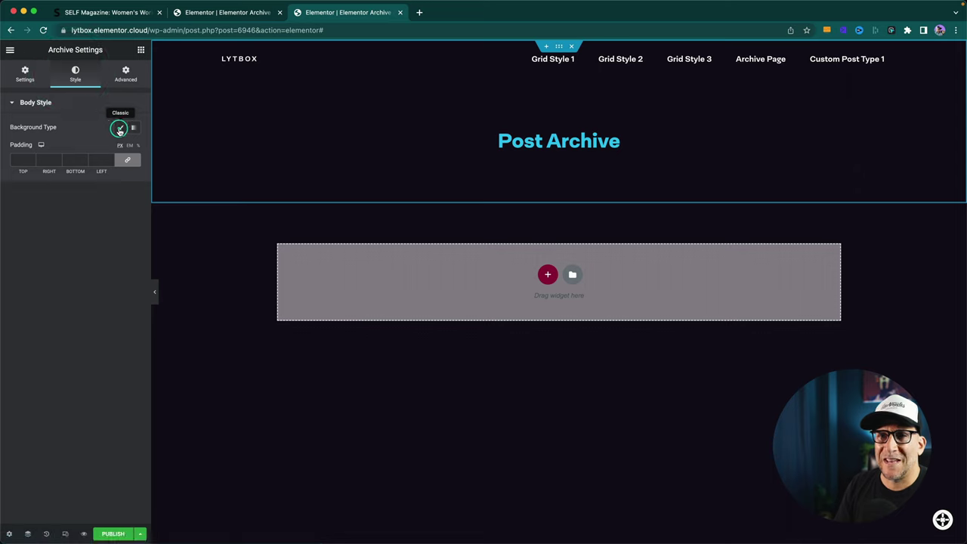
pyautogui.click(119, 127)
pyautogui.click(120, 149)
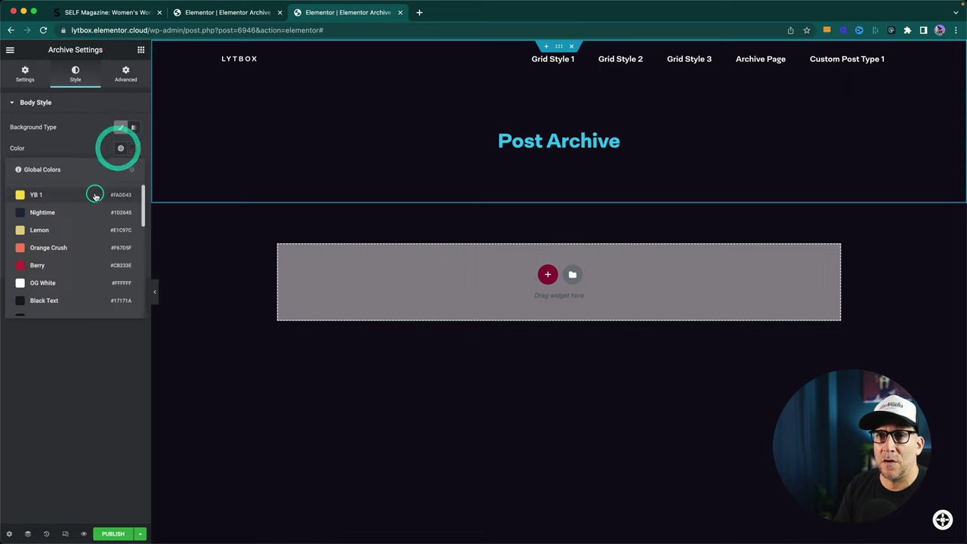
pyautogui.scroll(-5, 92, 208)
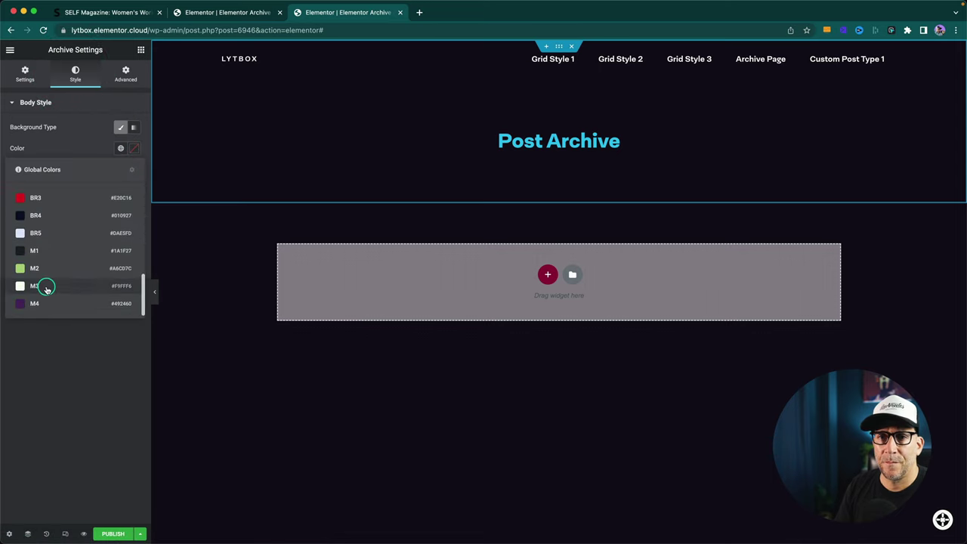
pyautogui.click(45, 285)
pyautogui.press('super+s')
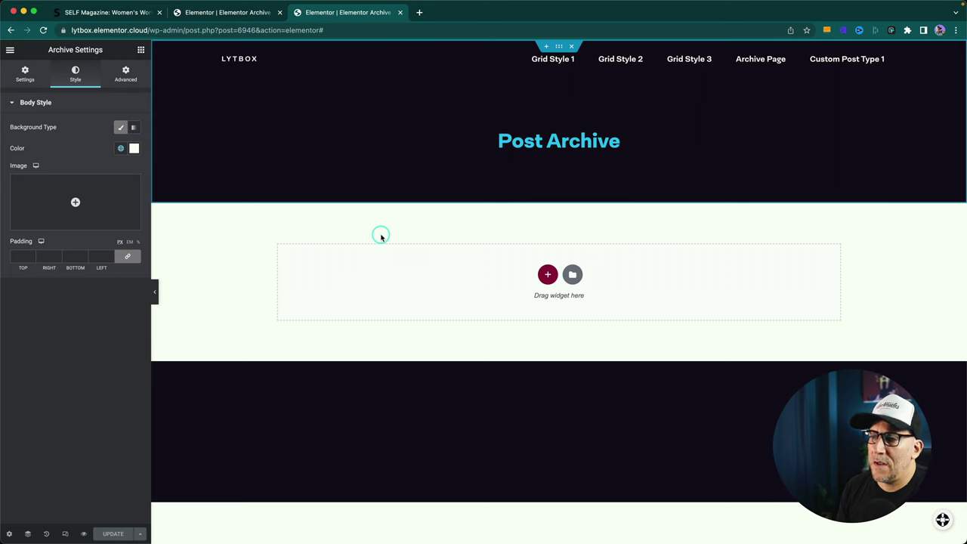
# Step: Add a three-column container with a wide middle column and set its padding to 100 top and bottom, 12 right and left
pyautogui.click(548, 274)
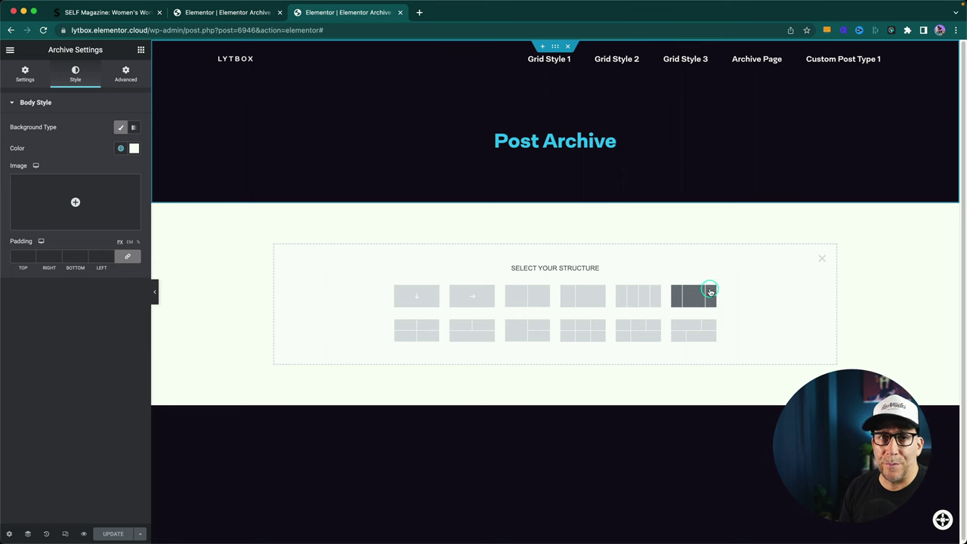
pyautogui.click(699, 295)
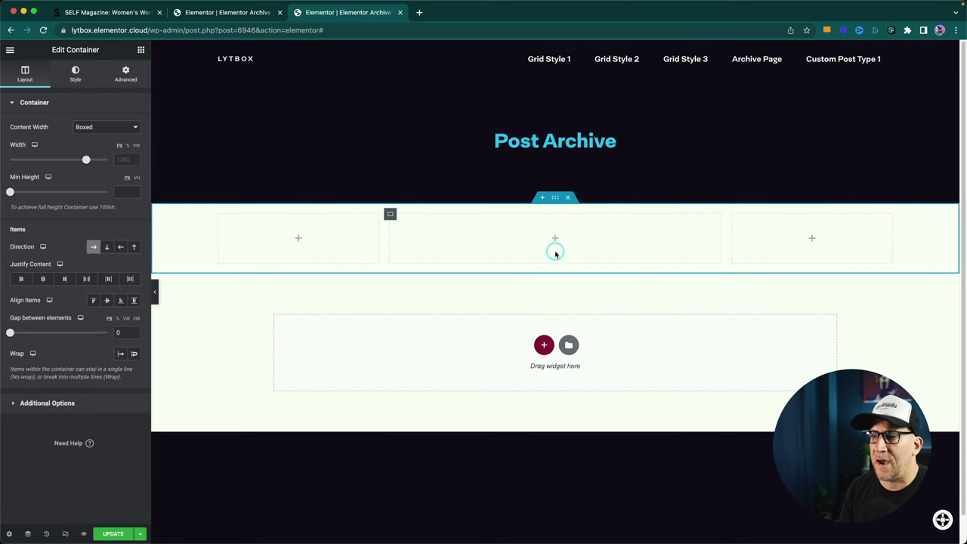
pyautogui.click(121, 72)
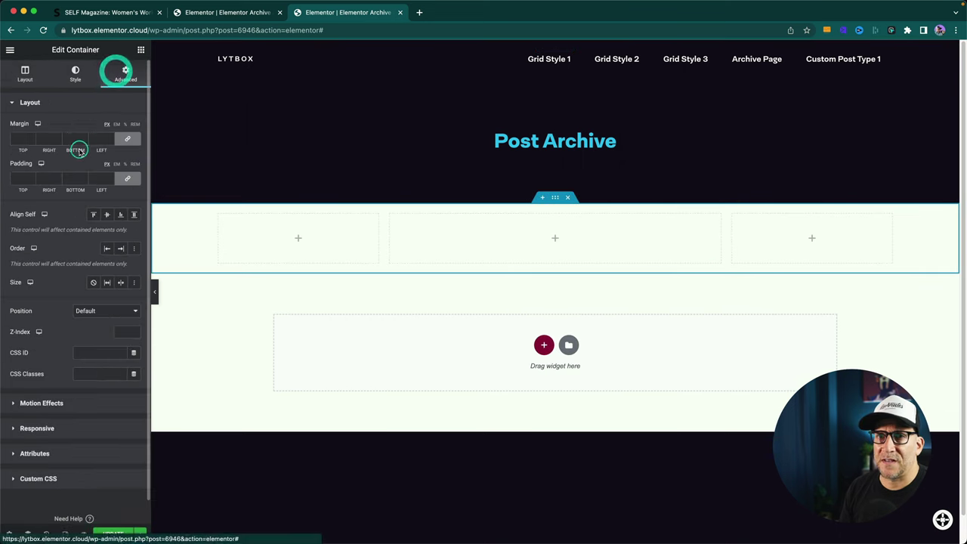
pyautogui.write('100')
pyautogui.press('Tab')
pyautogui.write('12')
pyautogui.press('Tab')
pyautogui.write('100')
pyautogui.press('Tab')
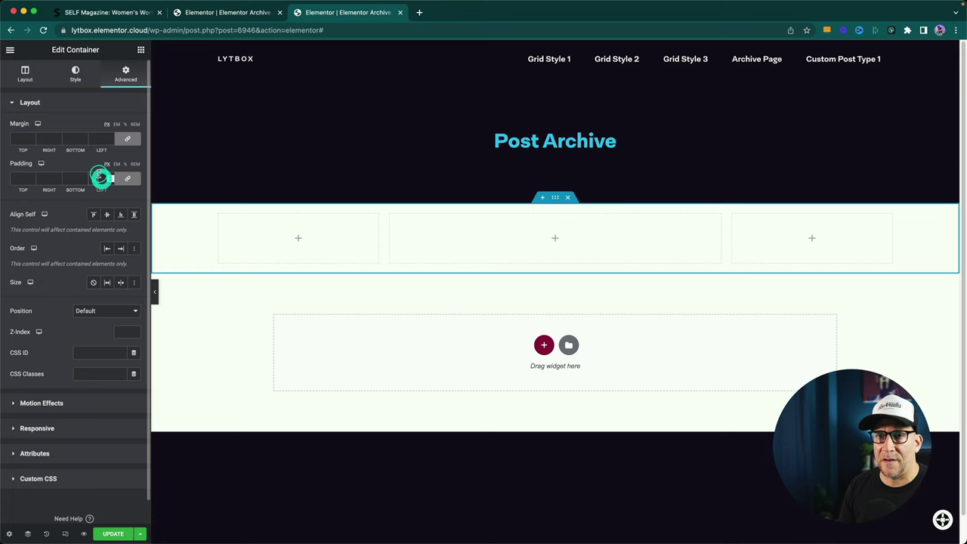
pyautogui.write('12')
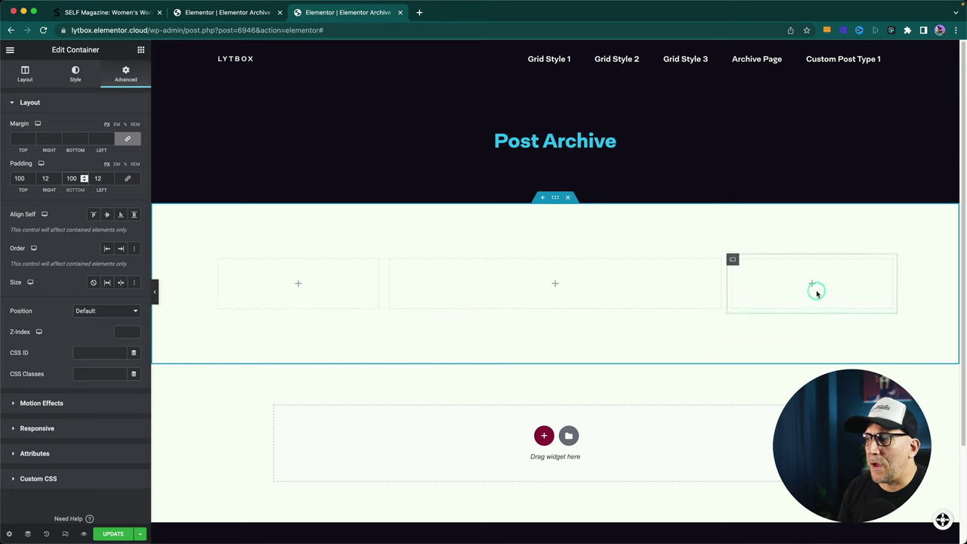
# Step: Place a Loop Grid widget in the first column and create a new loop template for it, saving the archive changes
pyautogui.click(140, 49)
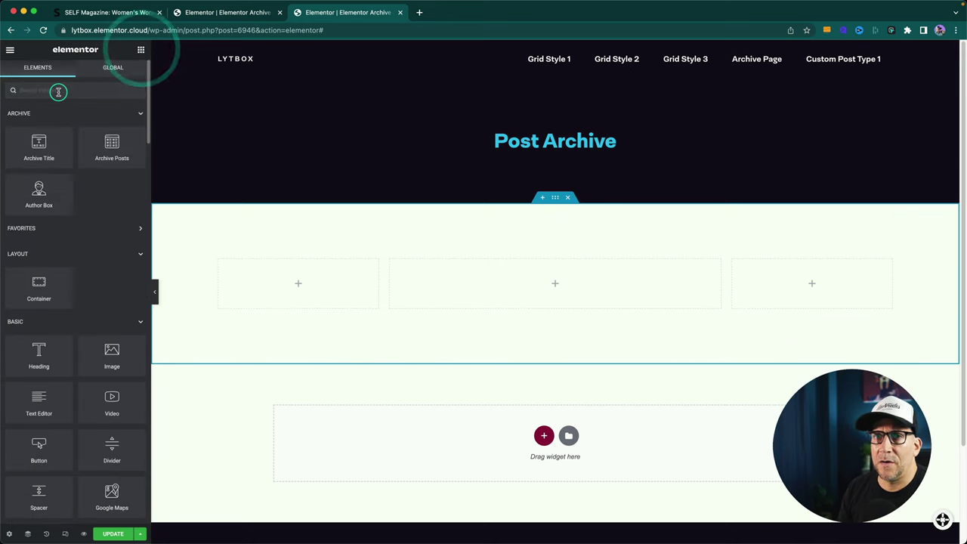
pyautogui.write('loop')
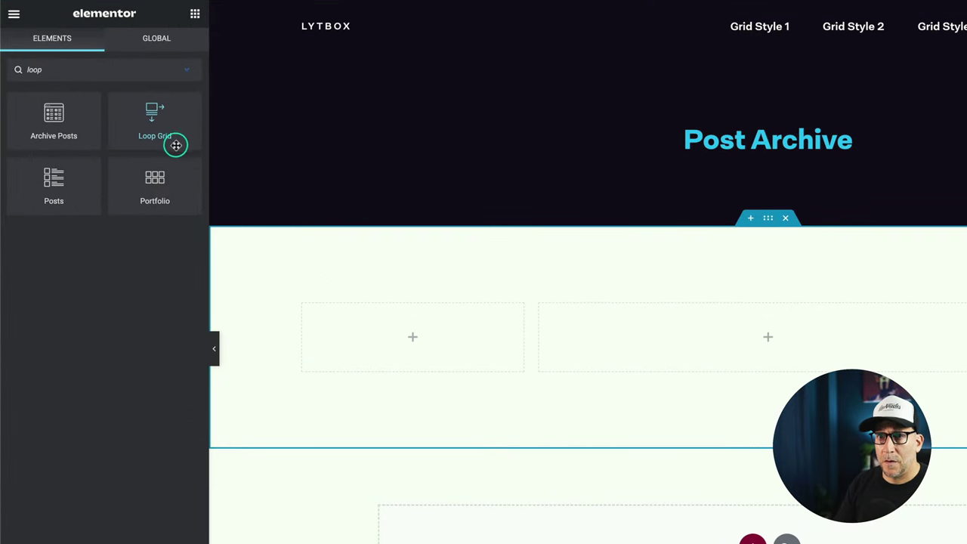
pyautogui.moveTo(183, 133); pyautogui.dragTo(447, 339)
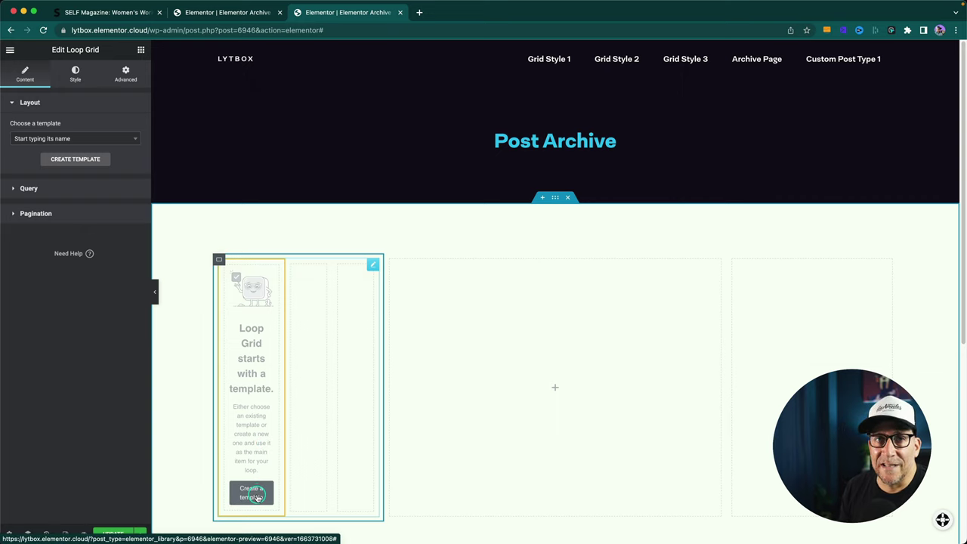
pyautogui.click(258, 498)
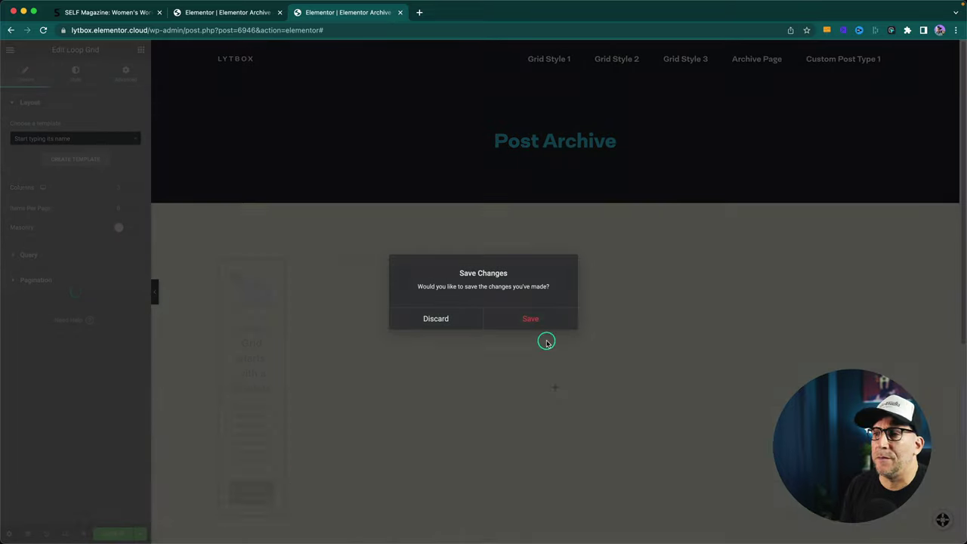
pyautogui.click(546, 317)
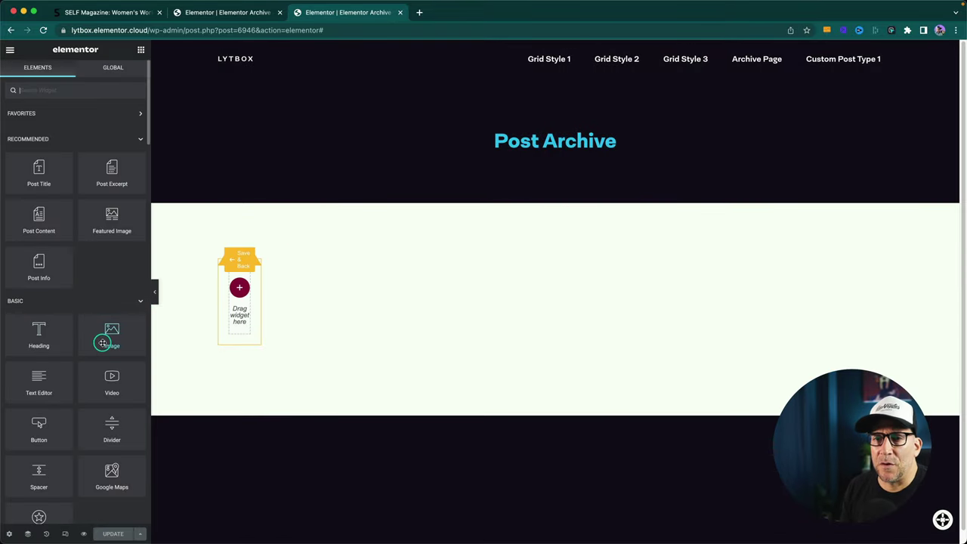
# Step: Add an Image widget to the loop template, link it dynamically to the post's Featured Image, and save back to the archive
pyautogui.moveTo(103, 343); pyautogui.dragTo(237, 294)
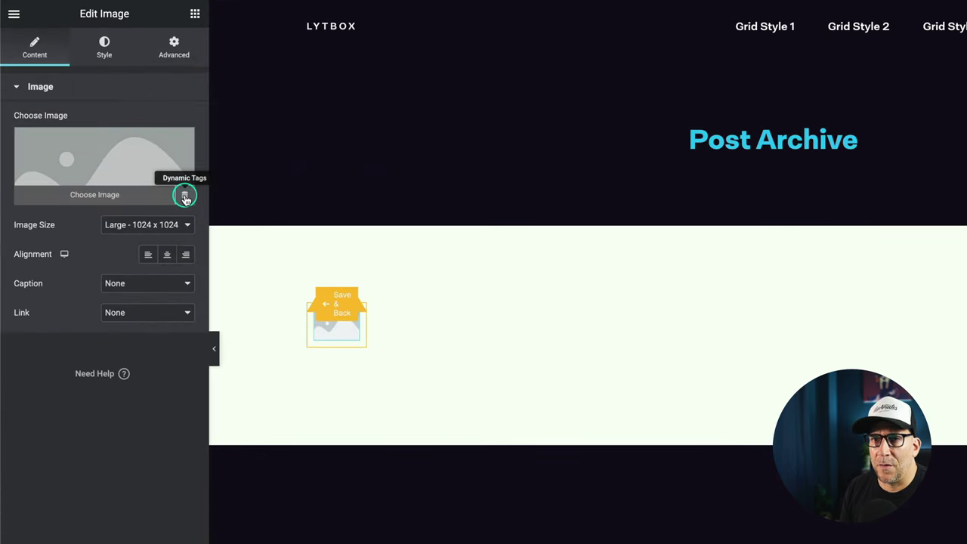
pyautogui.click(185, 197)
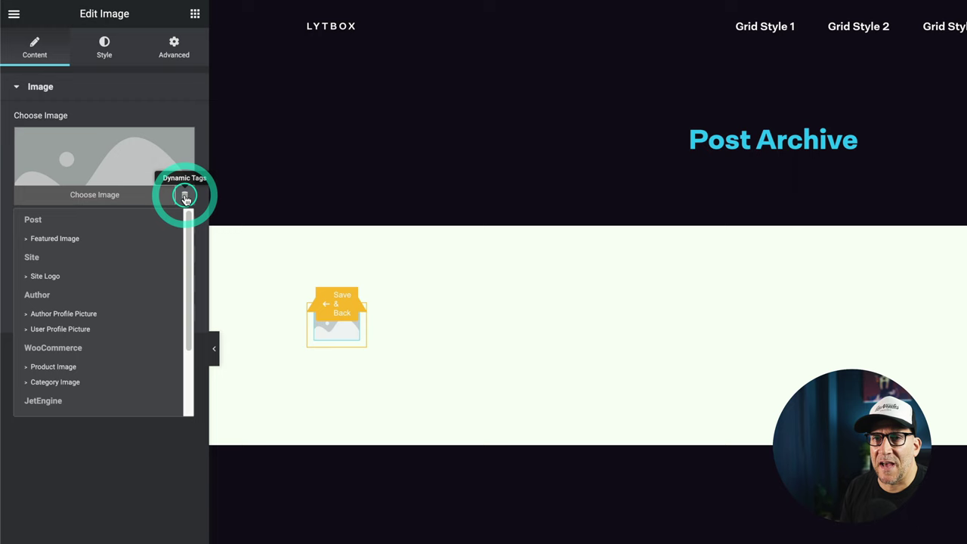
pyautogui.click(78, 236)
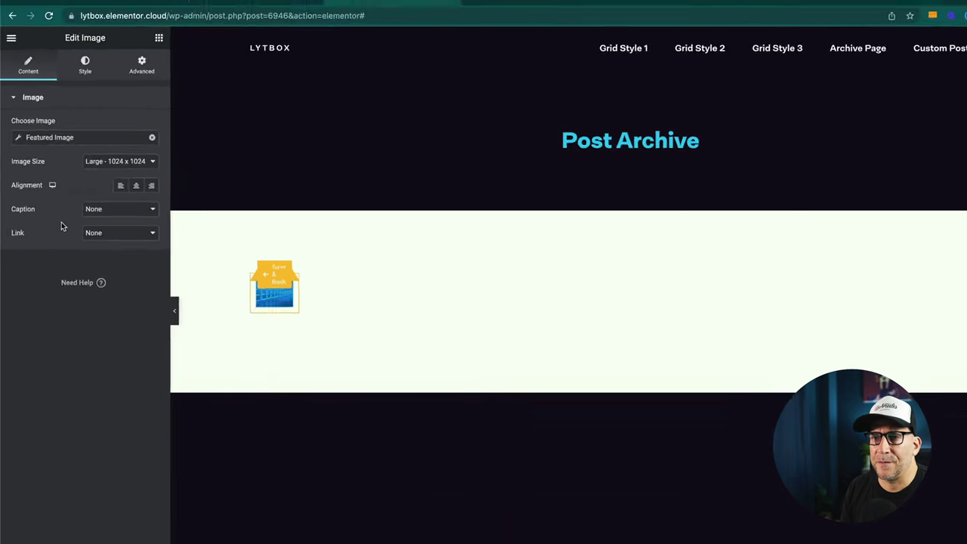
pyautogui.click(74, 244)
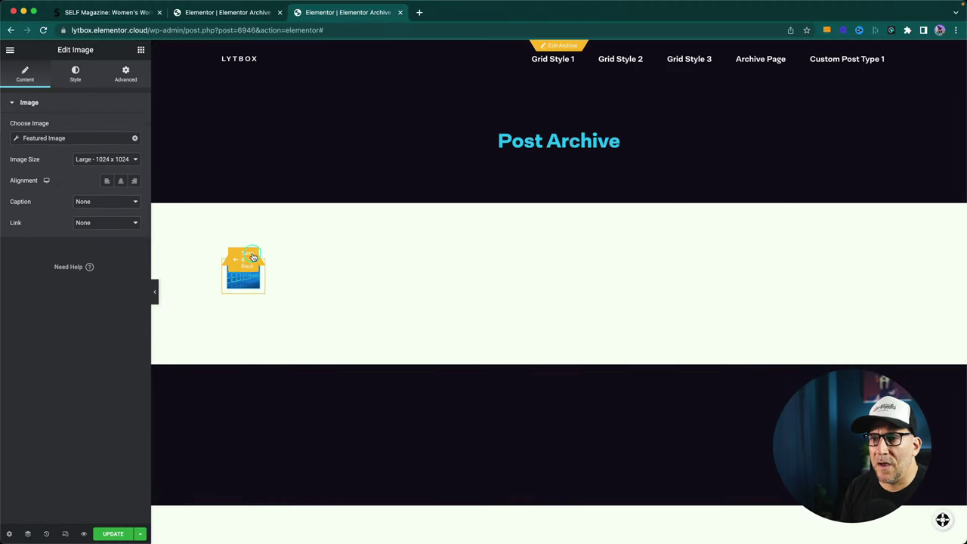
pyautogui.click(247, 262)
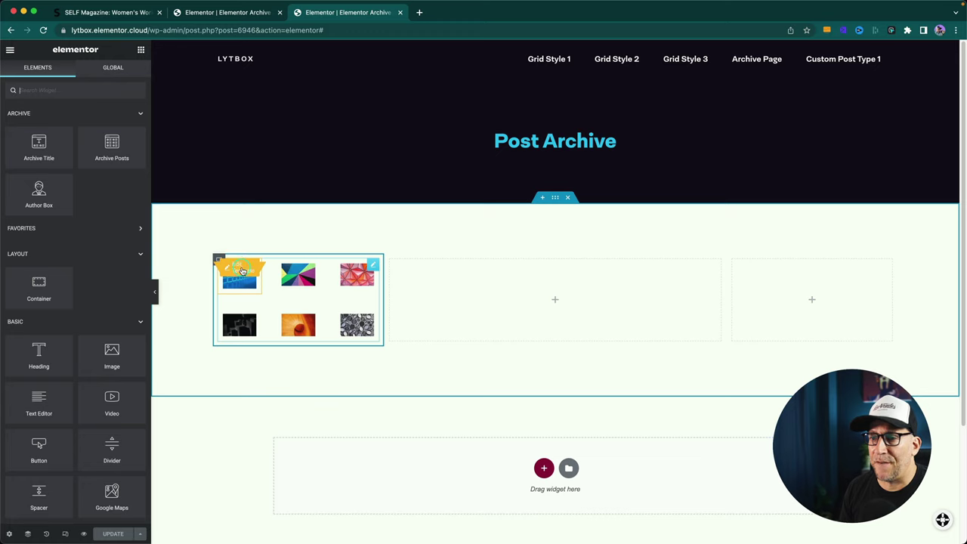
# Step: Set the first column's Loop Grid to 1 column and 2 items per page
pyautogui.click(242, 271)
pyautogui.click(372, 265)
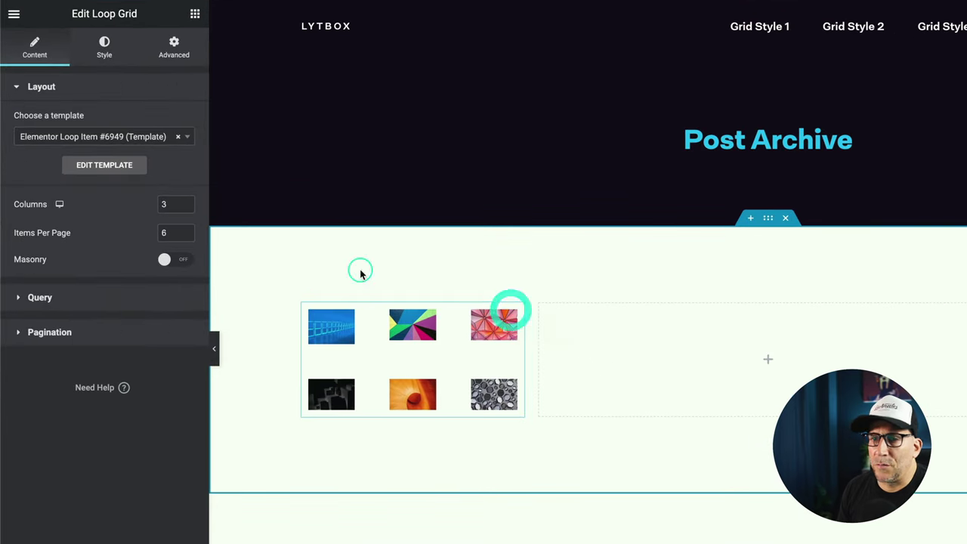
pyautogui.click(136, 190)
pyautogui.click(186, 237)
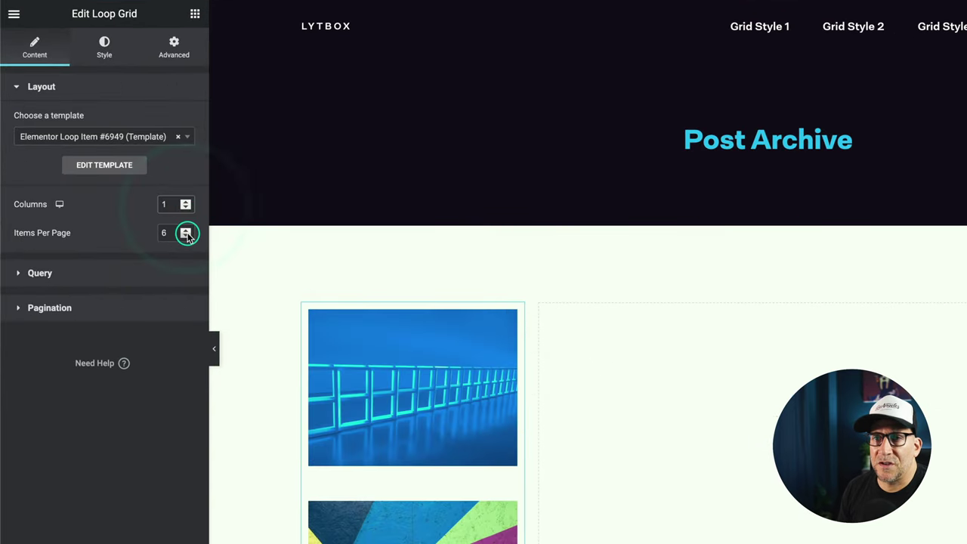
pyautogui.click(187, 237)
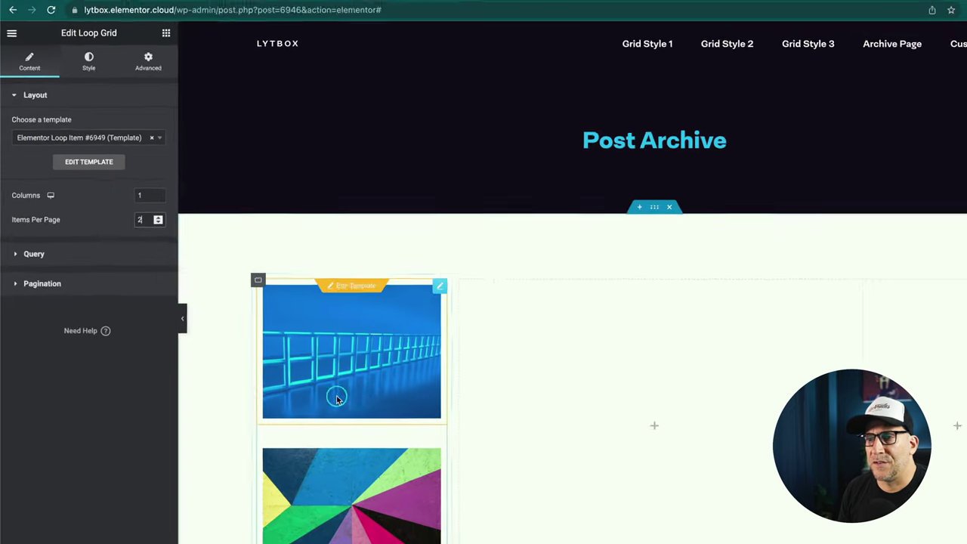
pyautogui.scroll(-3, 380, 482)
pyautogui.scroll(3, 379, 482)
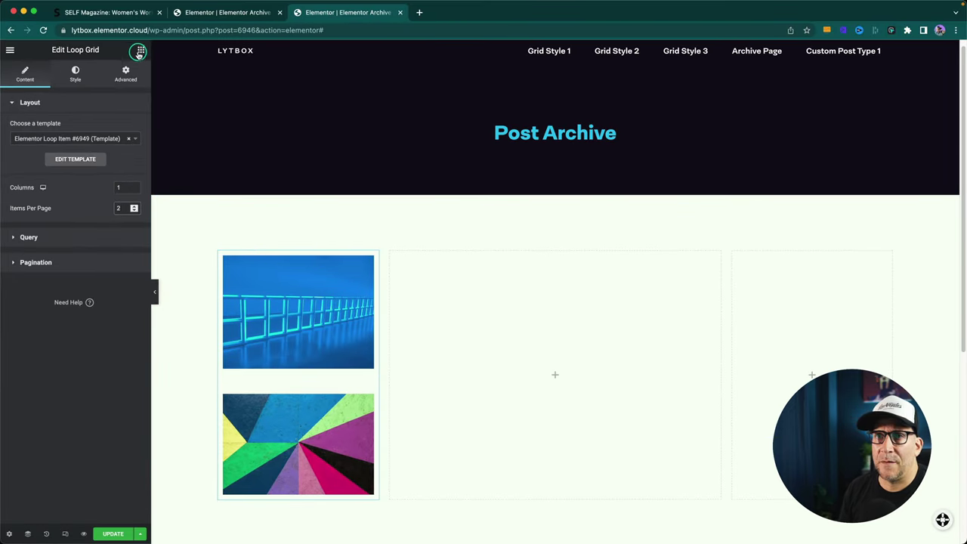
# Step: Place a Loop Grid widget in the middle column and create a new loop template for it, saving the archive changes
pyautogui.click(140, 51)
pyautogui.write('ic')
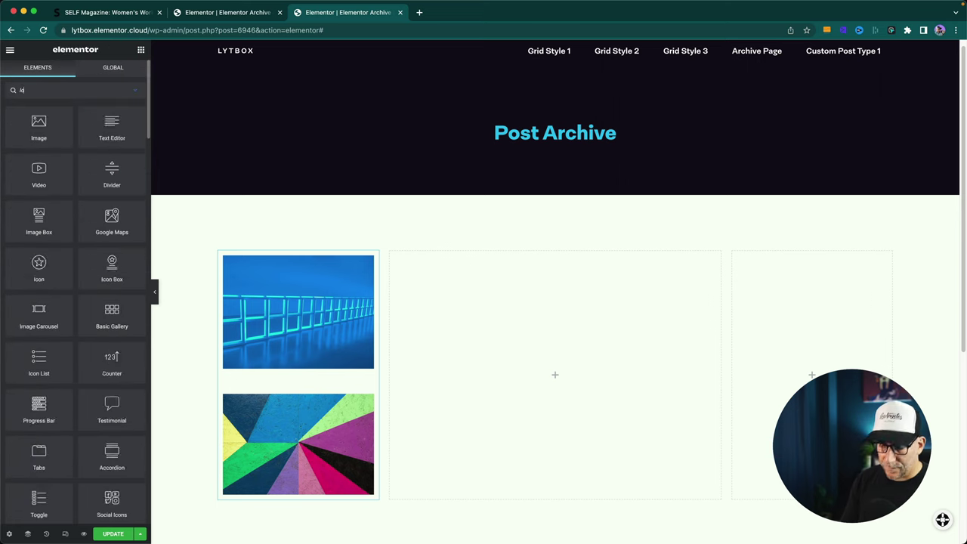
pyautogui.write('op')
pyautogui.moveTo(114, 119); pyautogui.dragTo(516, 363)
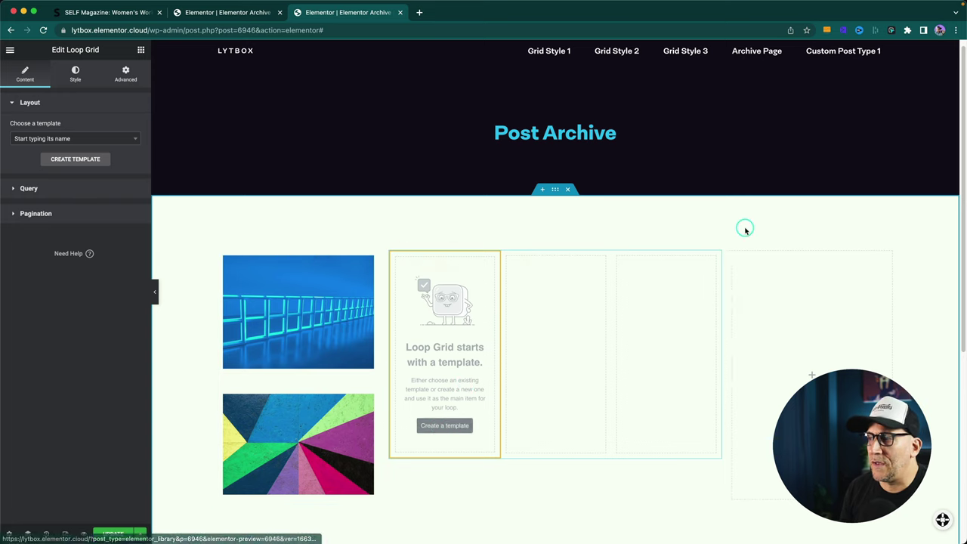
pyautogui.click(719, 257)
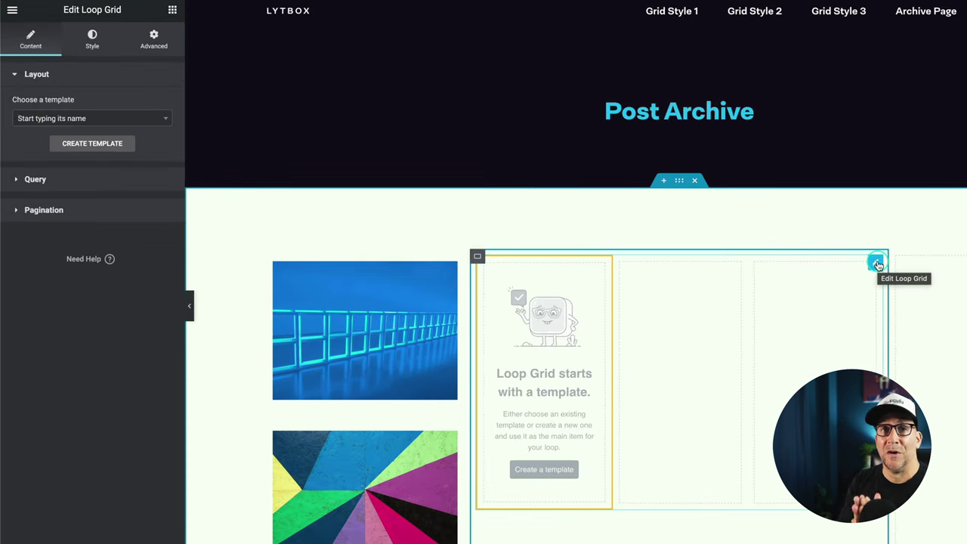
pyautogui.click(460, 420)
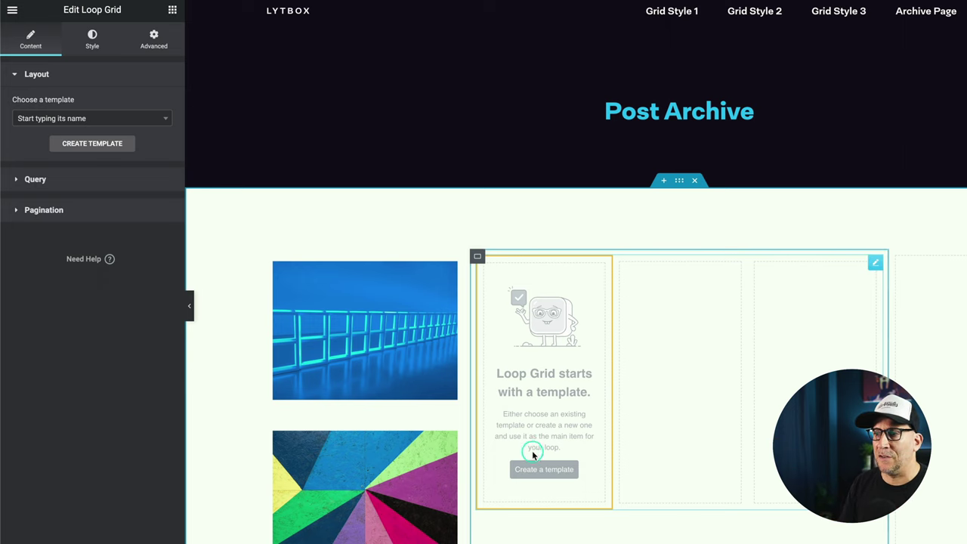
pyautogui.click(660, 438)
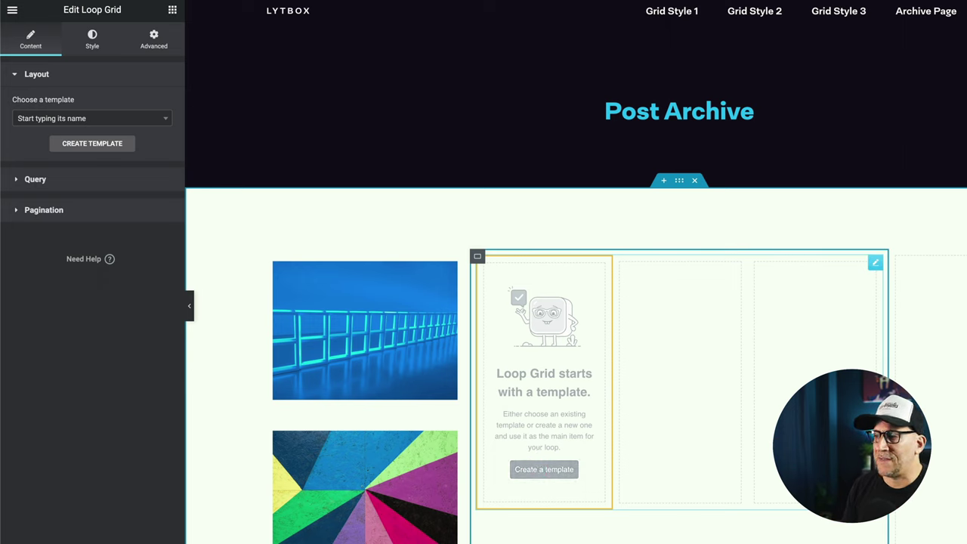
pyautogui.click(550, 469)
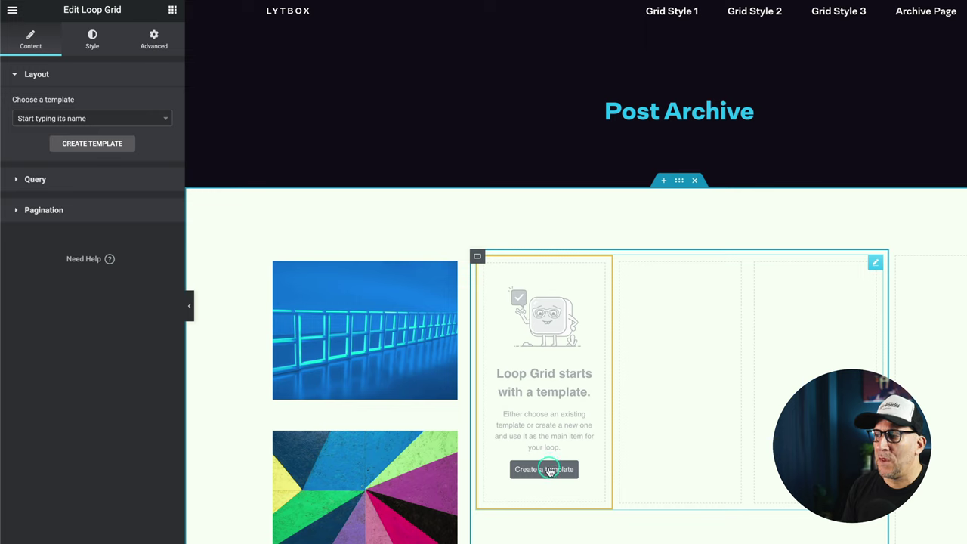
pyautogui.click(874, 263)
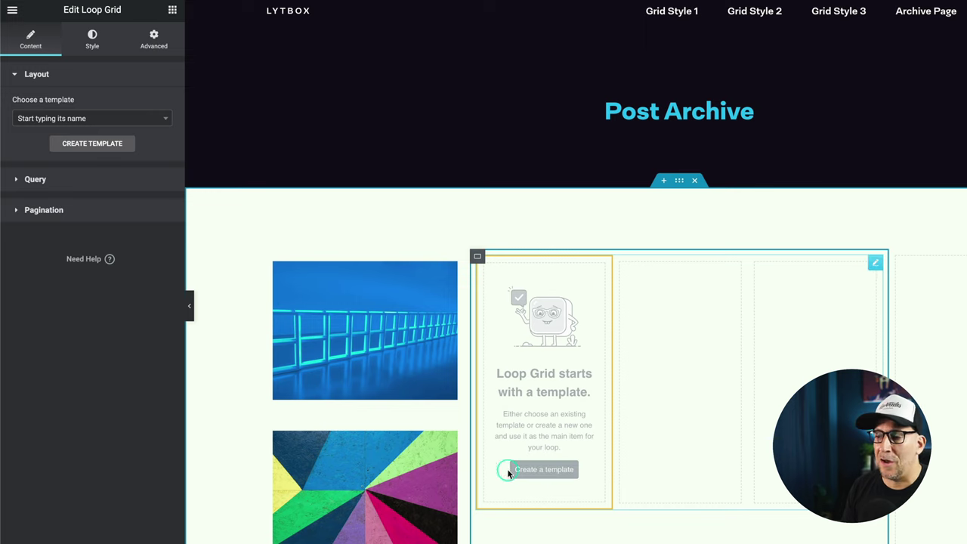
pyautogui.click(535, 472)
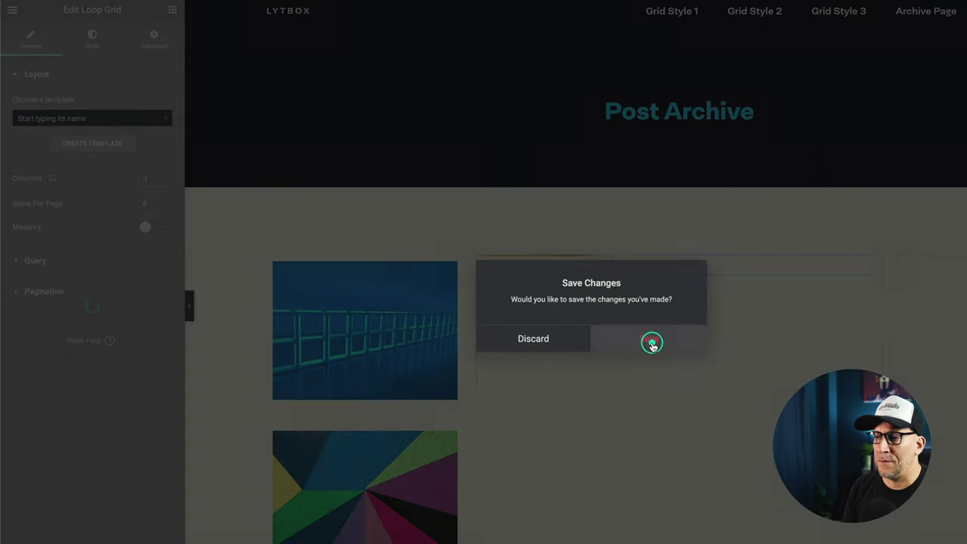
pyautogui.click(652, 352)
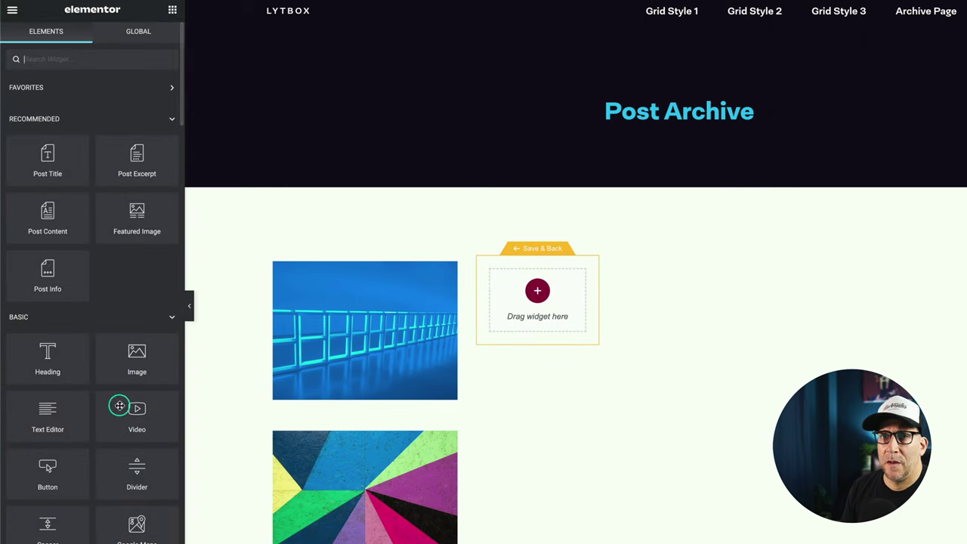
# Step: Add an Image widget to the middle column's loop template, link it dynamically to the Featured Image, and save back to the archive
pyautogui.moveTo(130, 373); pyautogui.dragTo(533, 310)
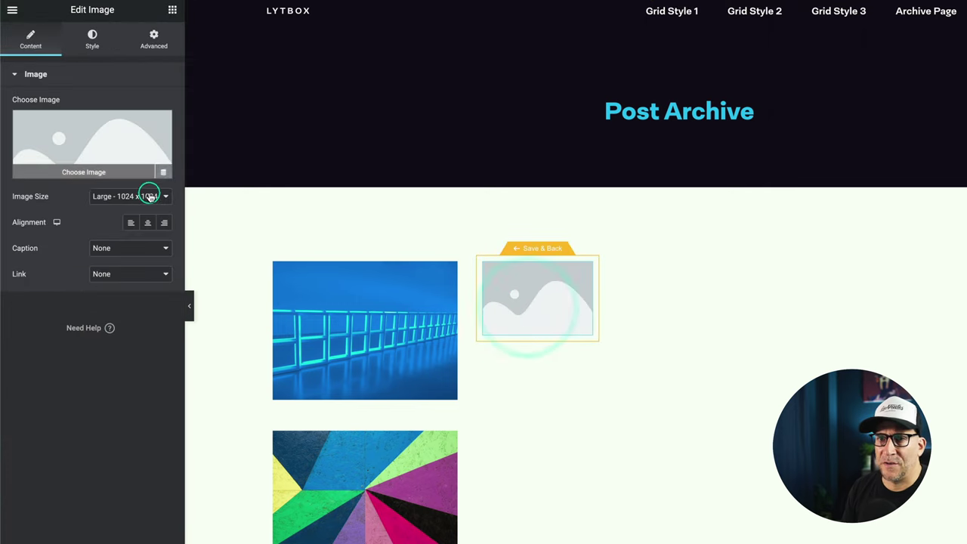
pyautogui.click(161, 169)
pyautogui.click(64, 209)
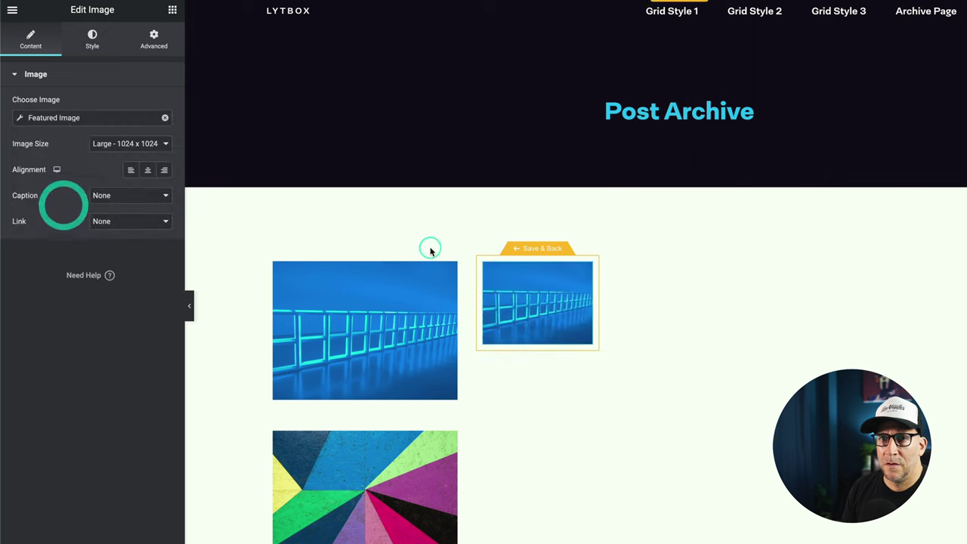
pyautogui.click(548, 248)
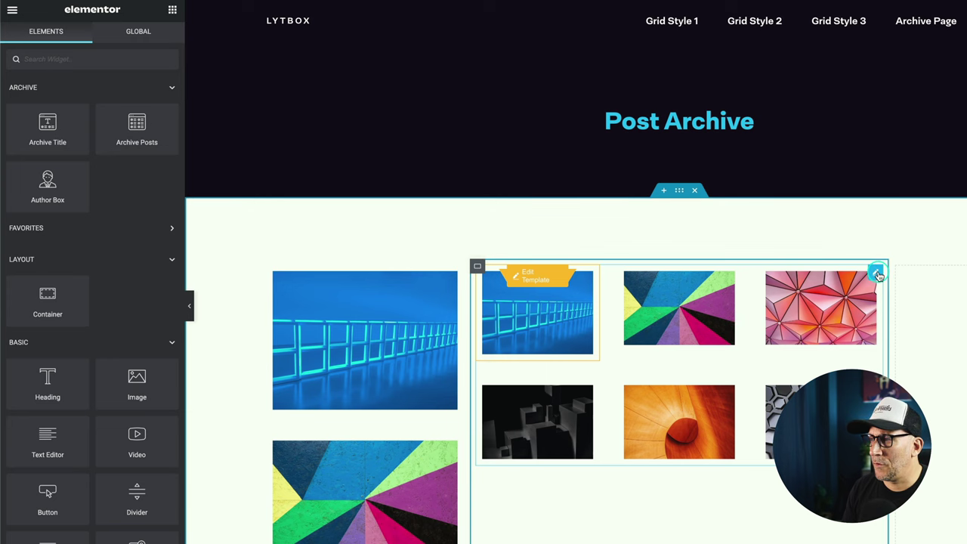
# Step: Set the middle column's Loop Grid to 1 column and 1 item per page
pyautogui.click(879, 276)
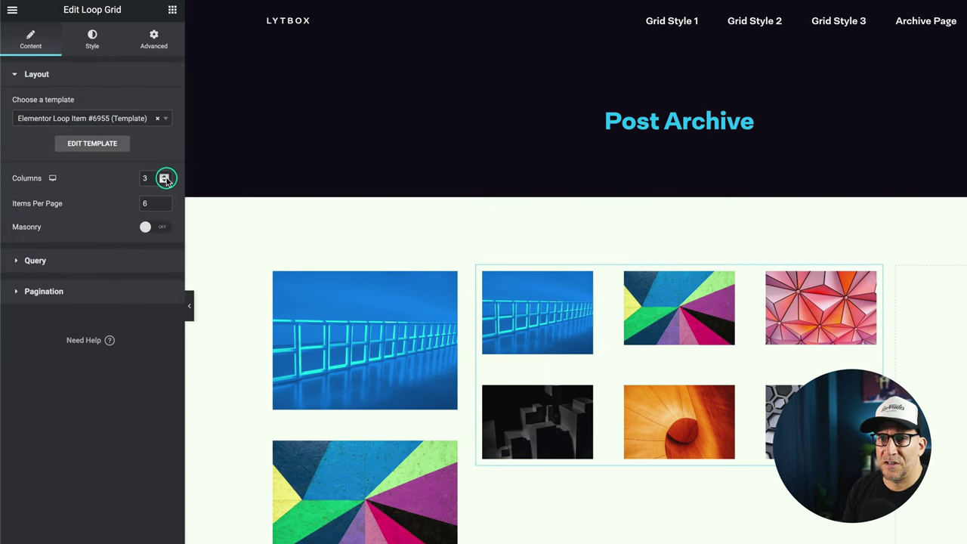
pyautogui.click(165, 182)
pyautogui.click(163, 181)
pyautogui.click(163, 206)
pyautogui.click(163, 207)
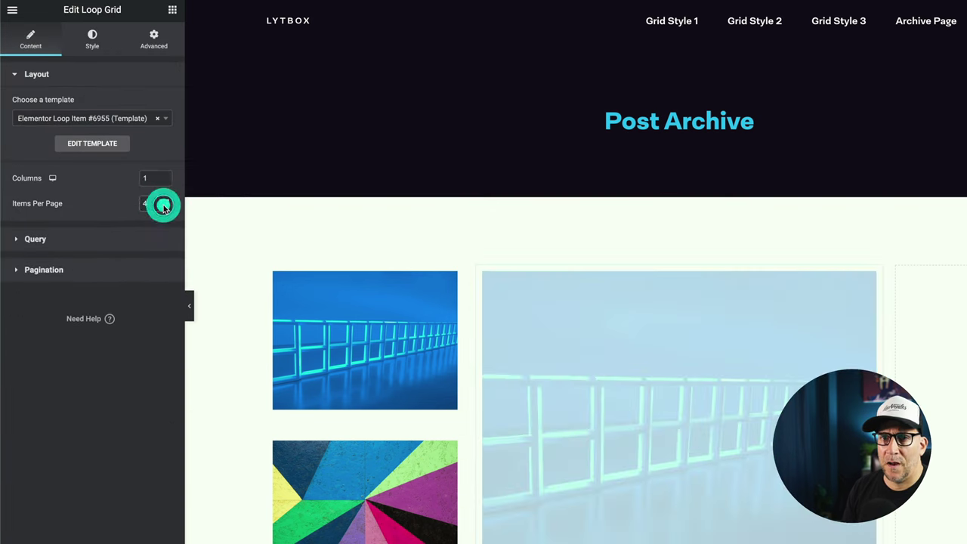
pyautogui.click(163, 207)
pyautogui.click(163, 207)
pyautogui.click(163, 207)
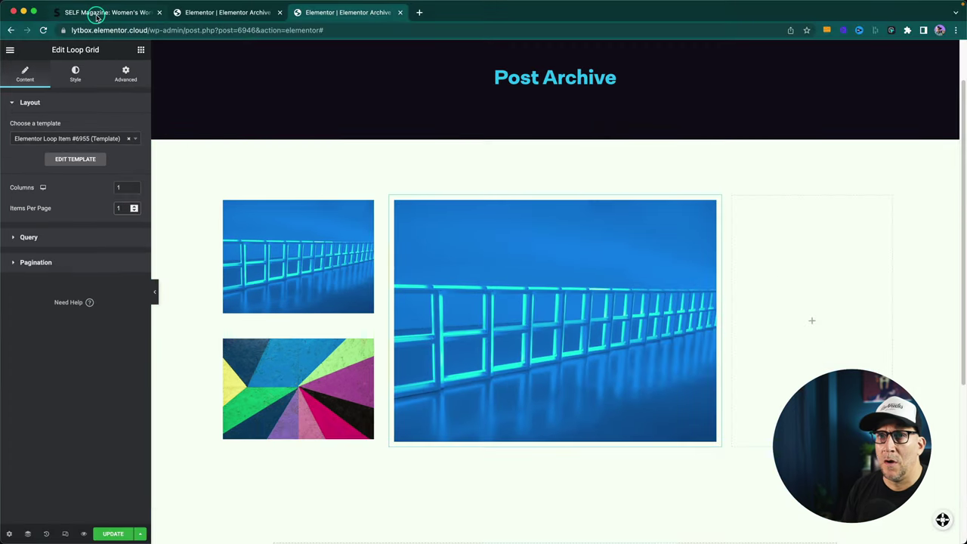
# Step: Check the SELF reference page's layout and add a Loop Grid widget with a new loop template to the archive's third column
pyautogui.click(100, 13)
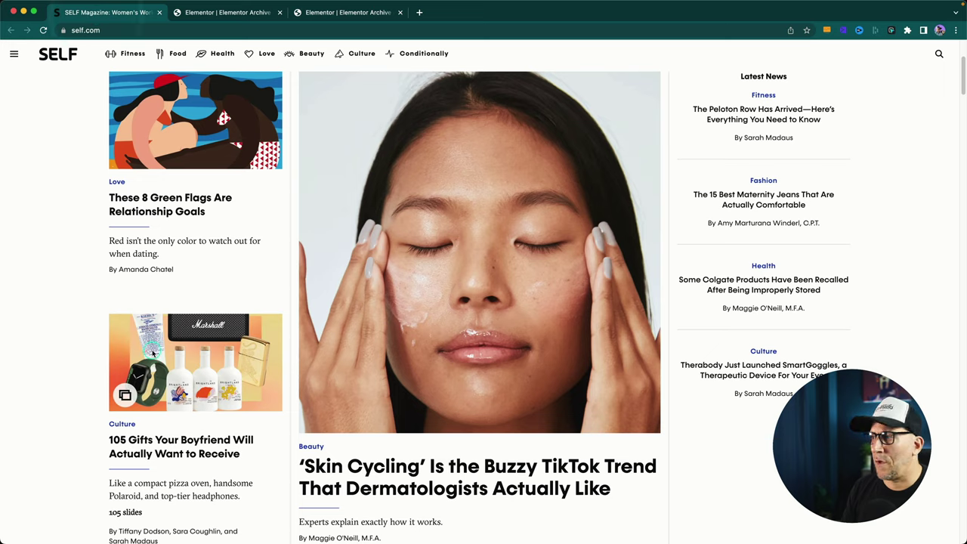
pyautogui.scroll(-4, 402, 355)
pyautogui.scroll(3, 404, 352)
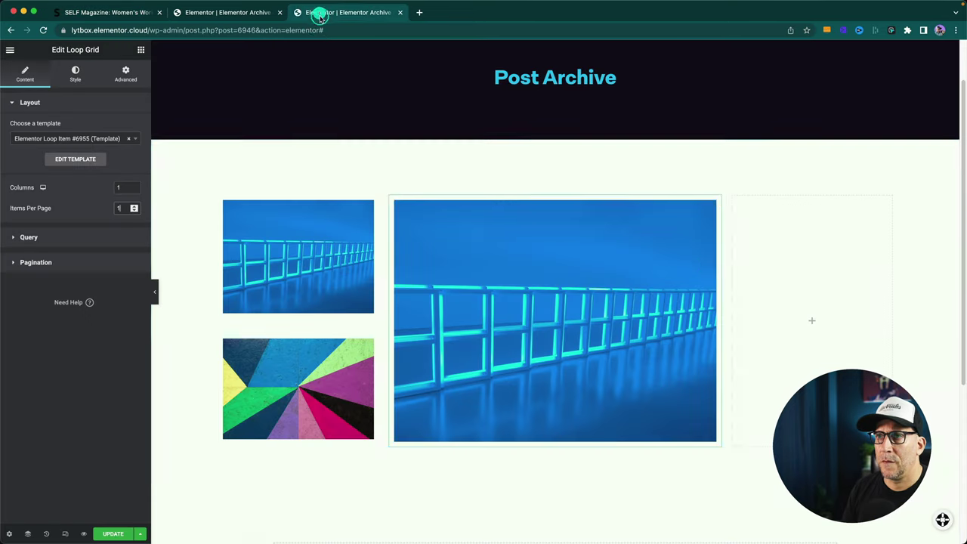
pyautogui.click(313, 12)
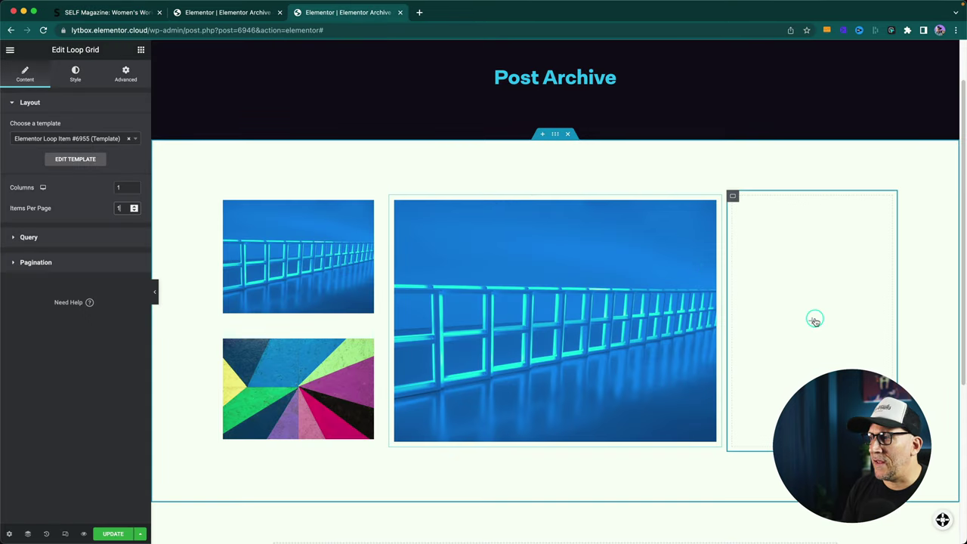
pyautogui.click(815, 320)
pyautogui.write('loop')
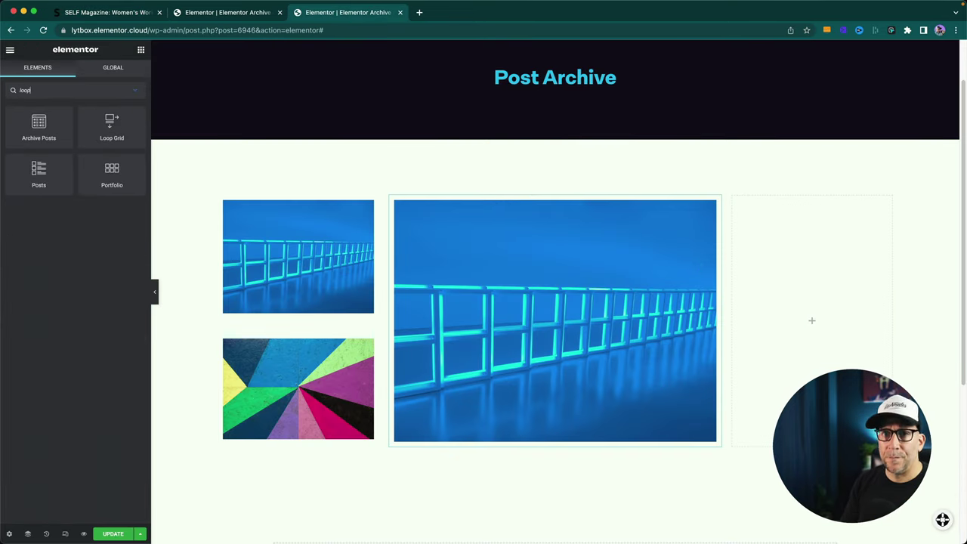
pyautogui.moveTo(94, 130); pyautogui.dragTo(830, 309)
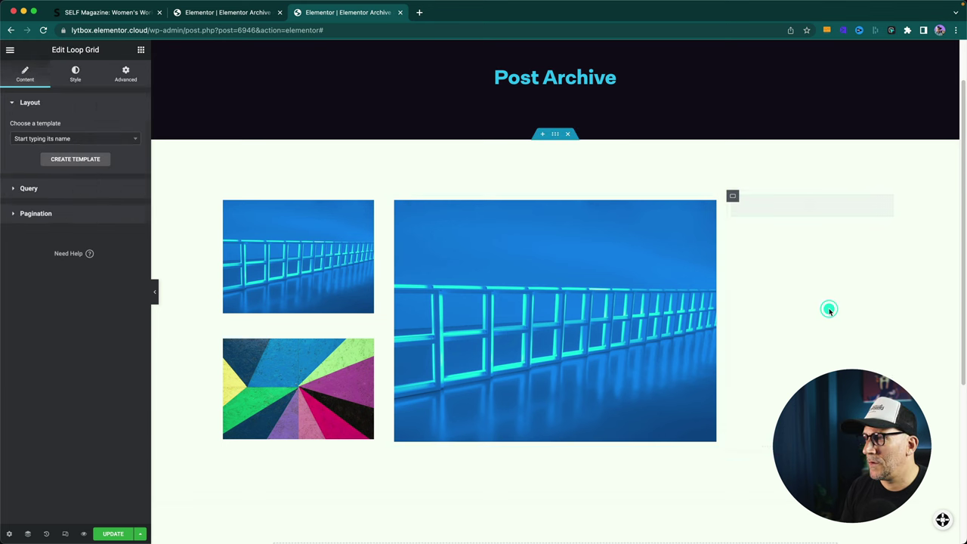
pyautogui.click(75, 159)
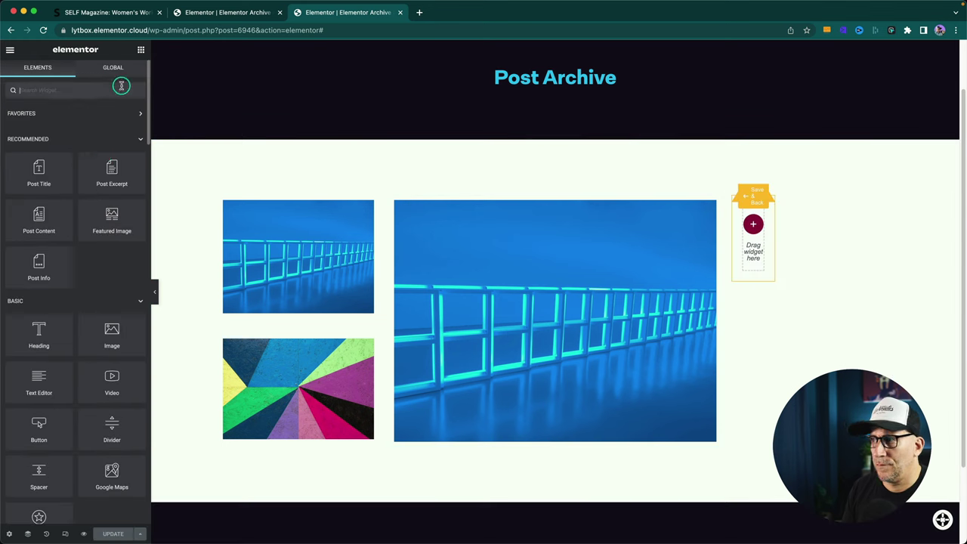
# Step: Add an Image widget to the third column's loop template, link it dynamically to the Featured Image, and save back to the archive
pyautogui.moveTo(112, 326); pyautogui.dragTo(755, 224)
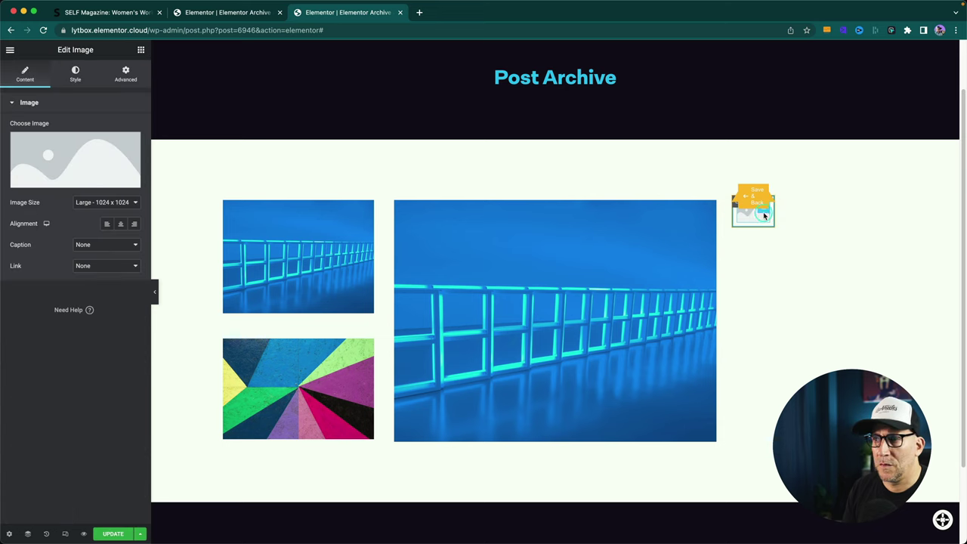
pyautogui.click(129, 181)
pyautogui.click(57, 202)
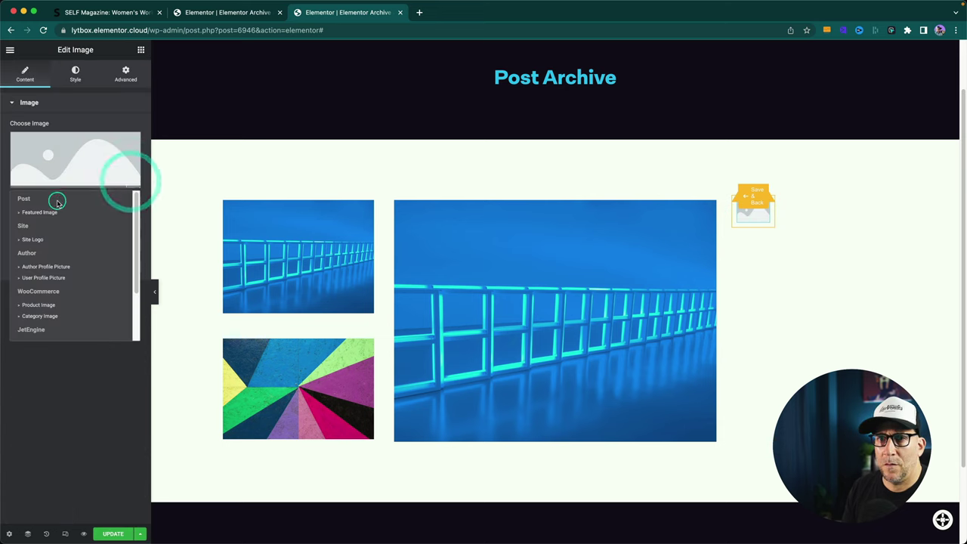
pyautogui.click(51, 213)
pyautogui.click(758, 203)
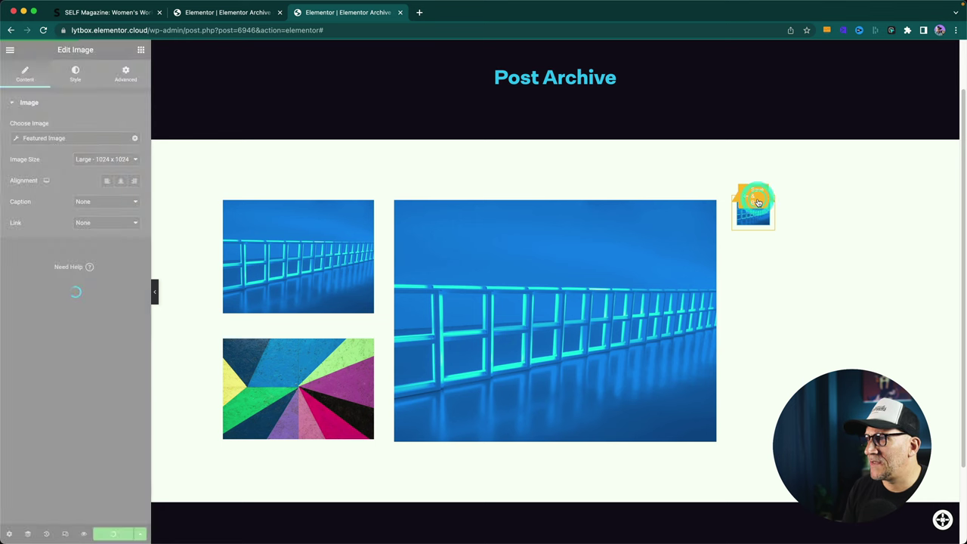
pyautogui.click(758, 200)
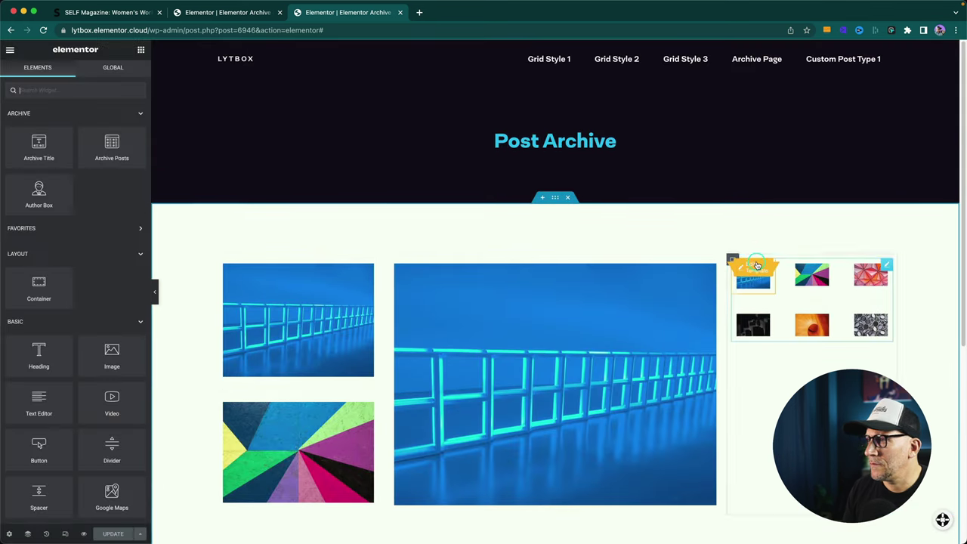
# Step: Set the third column's Loop Grid to 1 column and adjust its number of items per page
pyautogui.click(880, 276)
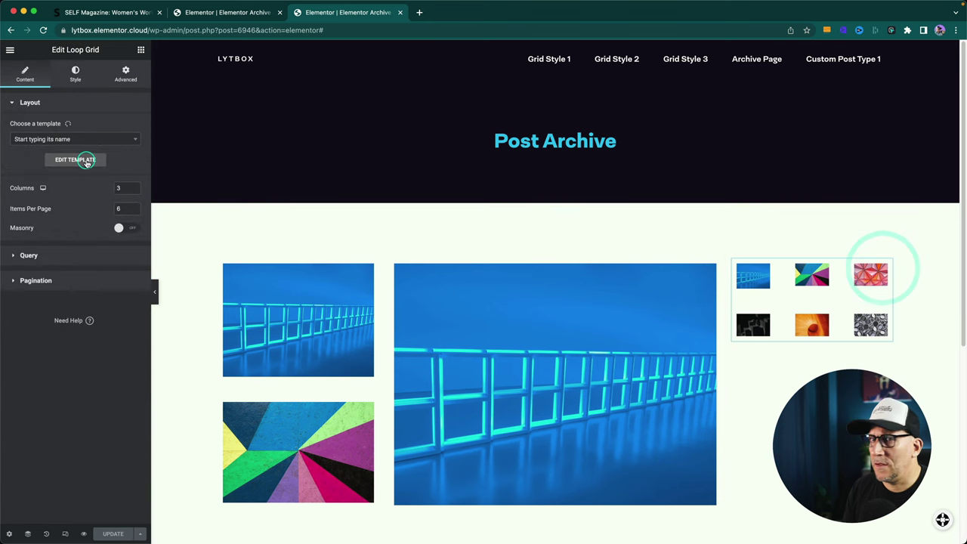
pyautogui.click(134, 190)
pyautogui.click(134, 190)
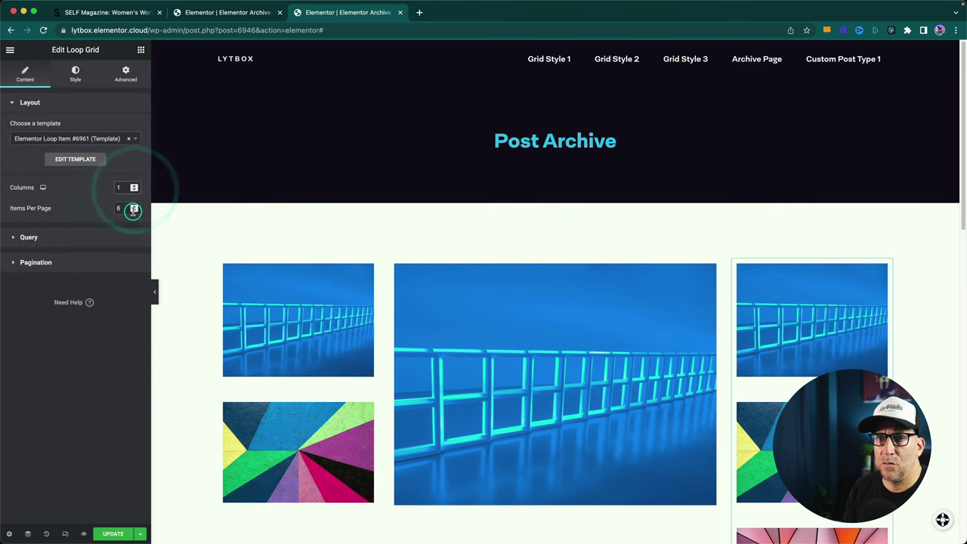
pyautogui.click(134, 211)
pyautogui.click(141, 211)
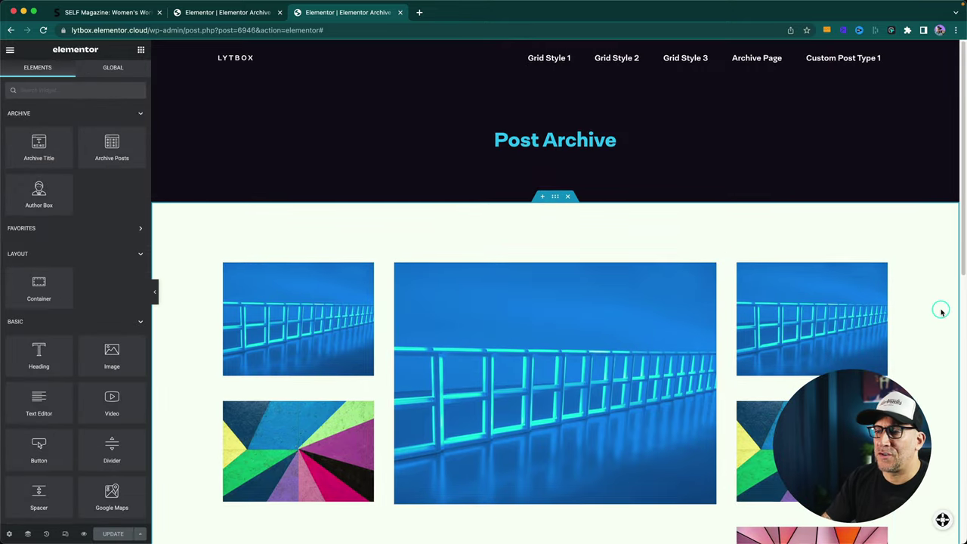
# Step: Reopen the first column's loop template, check the SELF reference page, and add a Post Info widget below the featured image
pyautogui.scroll(-2, 941, 310)
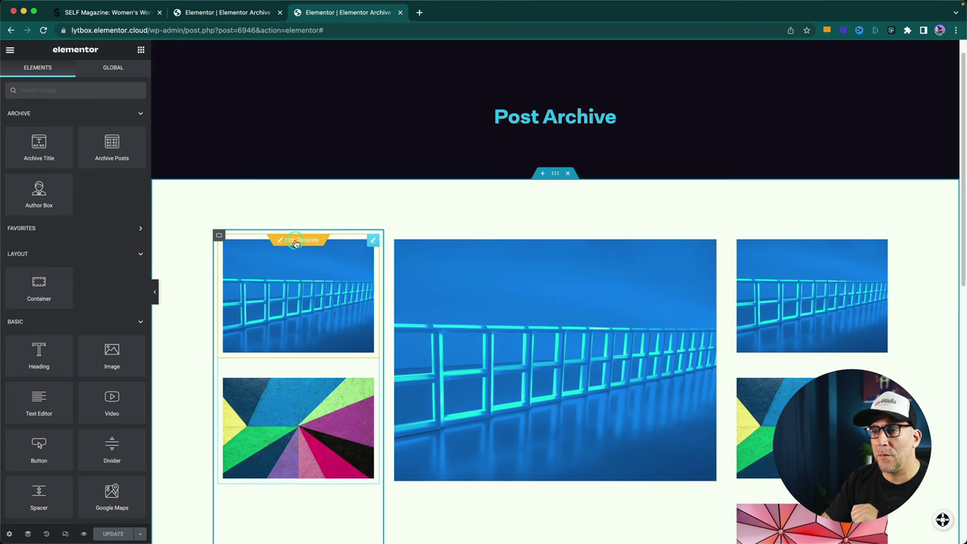
pyautogui.click(296, 243)
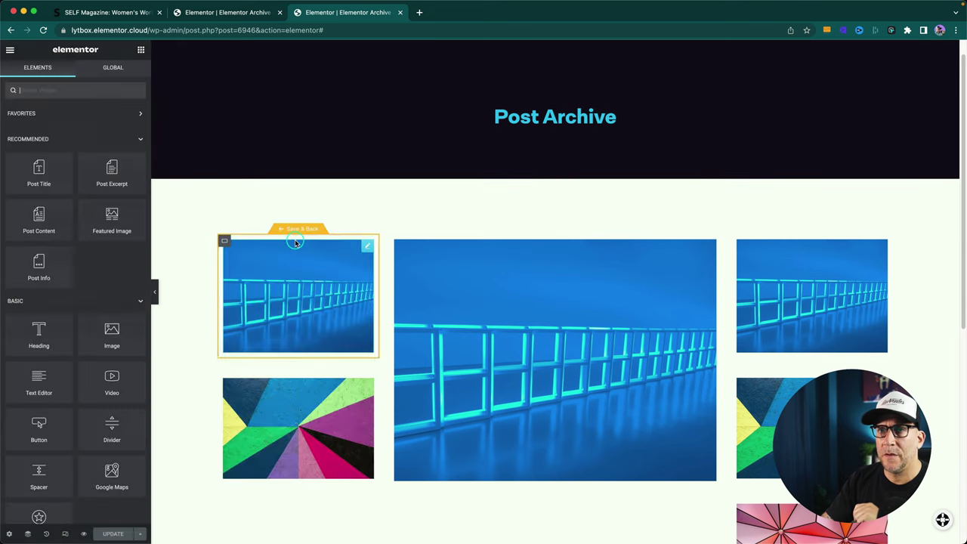
pyautogui.click(119, 13)
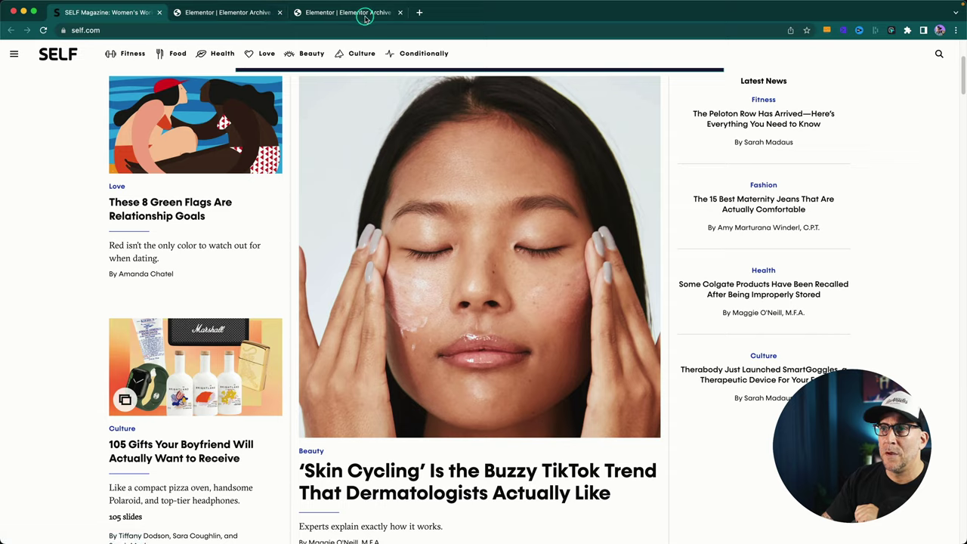
pyautogui.click(365, 18)
pyautogui.moveTo(11, 284); pyautogui.dragTo(242, 352)
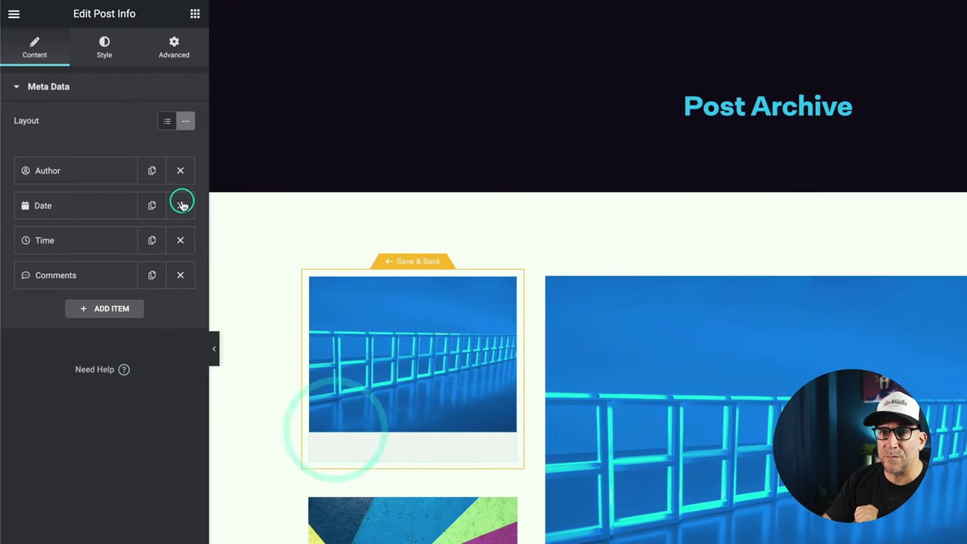
# Step: Remove the Author, Date and Time items from the Post Info widget, keeping only Comments
pyautogui.click(180, 170)
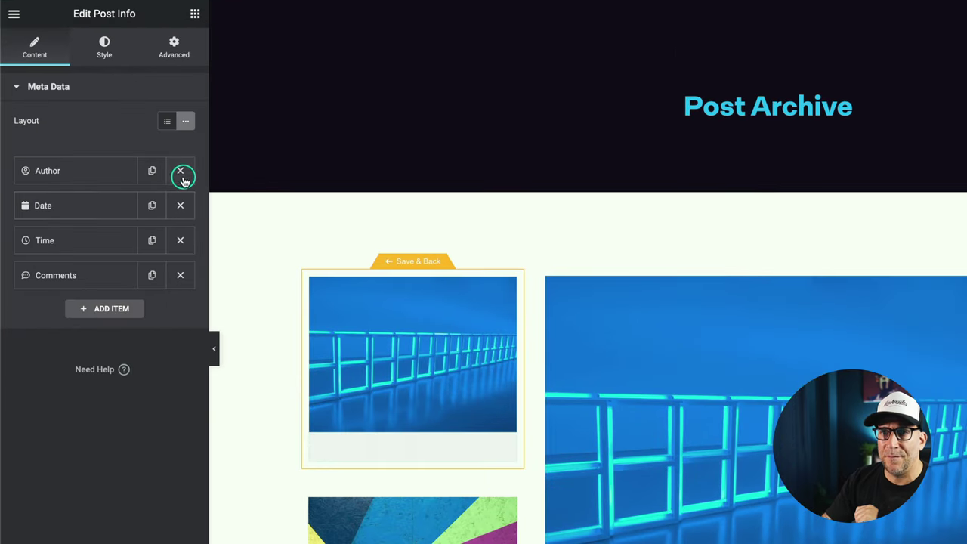
pyautogui.click(181, 170)
pyautogui.click(181, 171)
# Step: Change the remaining Post Info item's type to Terms with the Categories taxonomy, and set its icon to None
pyautogui.click(114, 173)
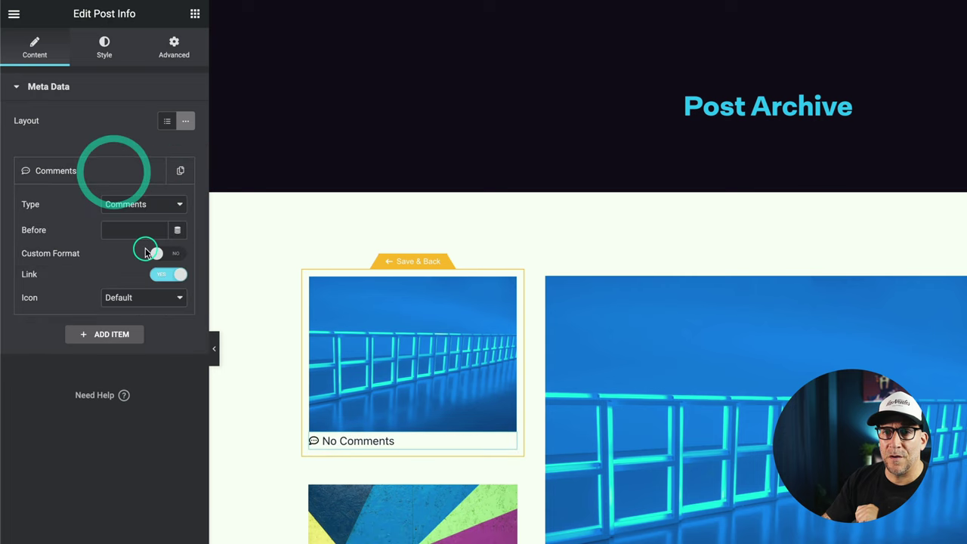
pyautogui.click(154, 210)
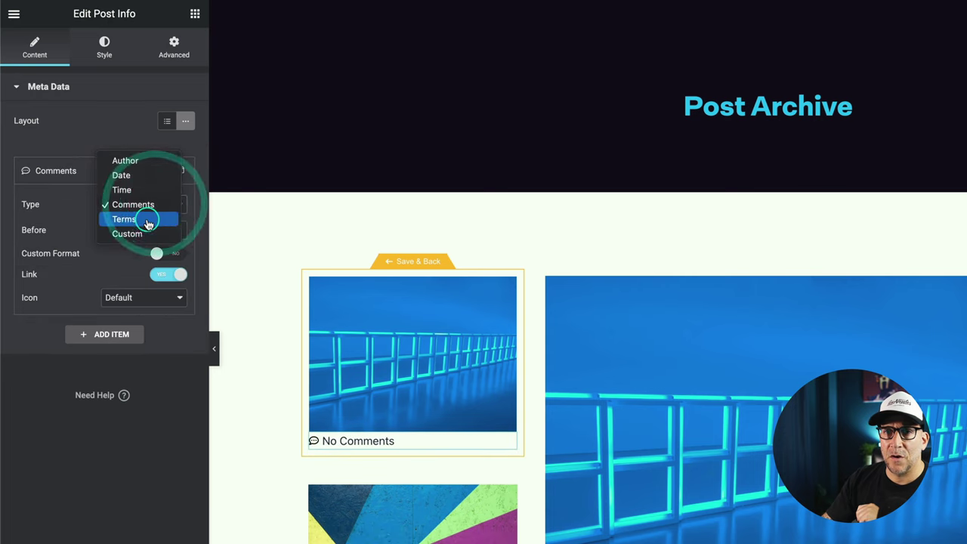
pyautogui.click(132, 218)
pyautogui.click(122, 246)
pyautogui.click(79, 285)
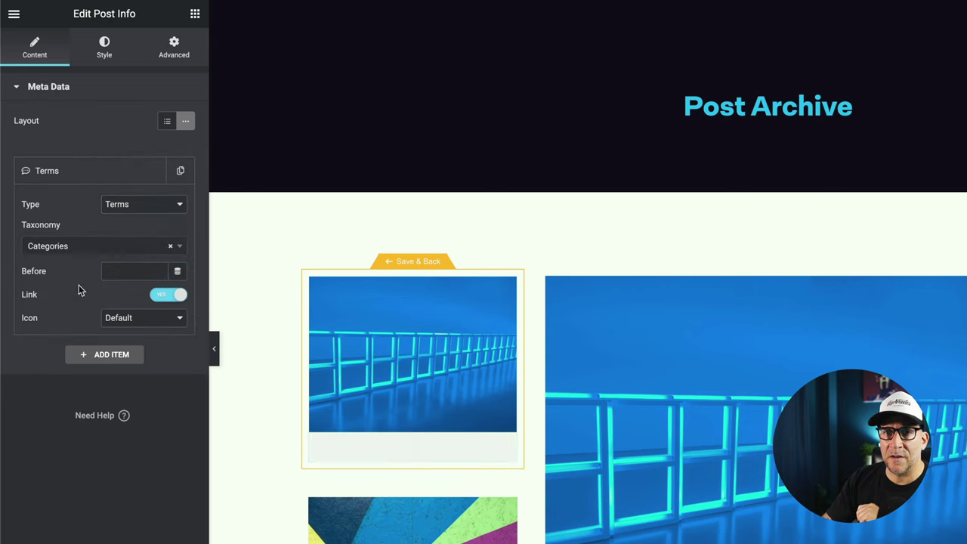
pyautogui.click(117, 310)
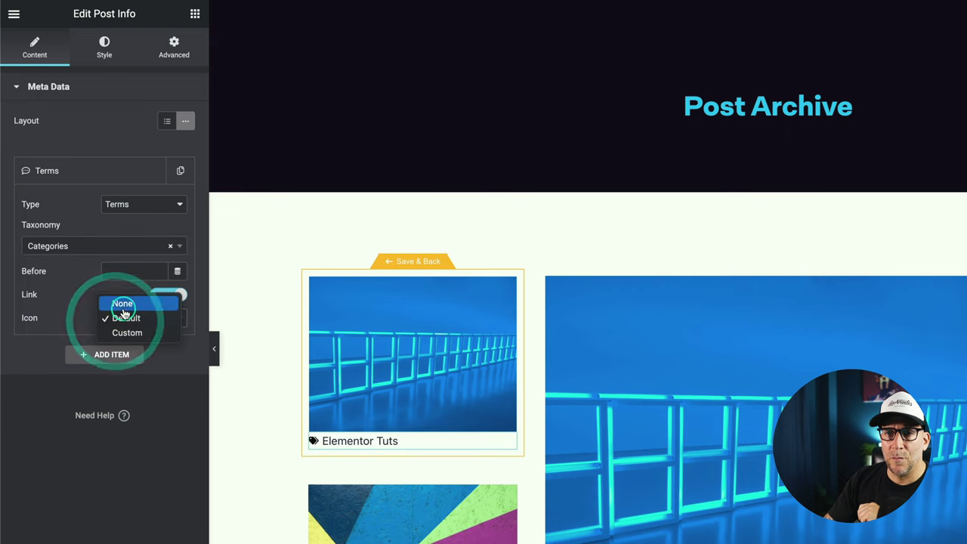
pyautogui.click(121, 304)
# Step: Style the Post Info text with the Tiny Text global font and the Nightime global color
pyautogui.click(103, 46)
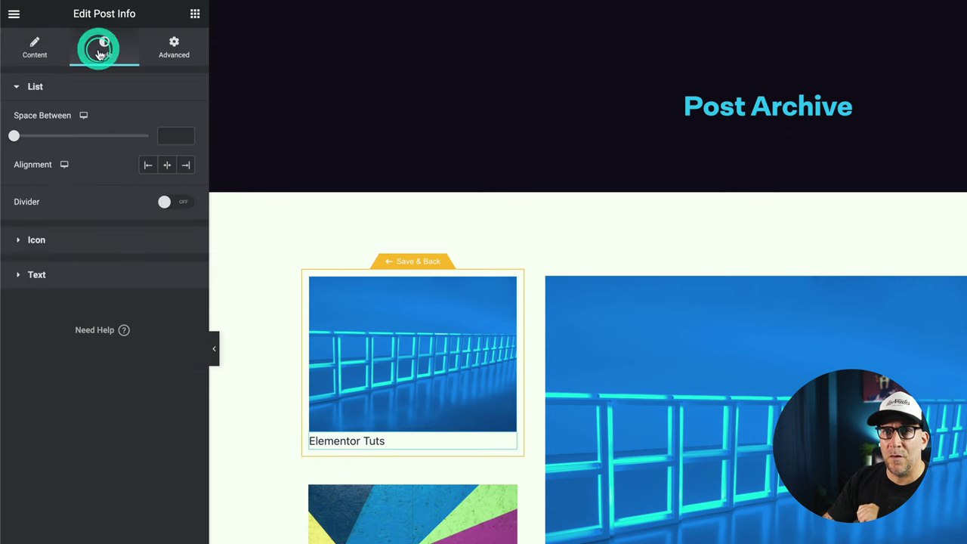
pyautogui.click(94, 277)
pyautogui.click(167, 263)
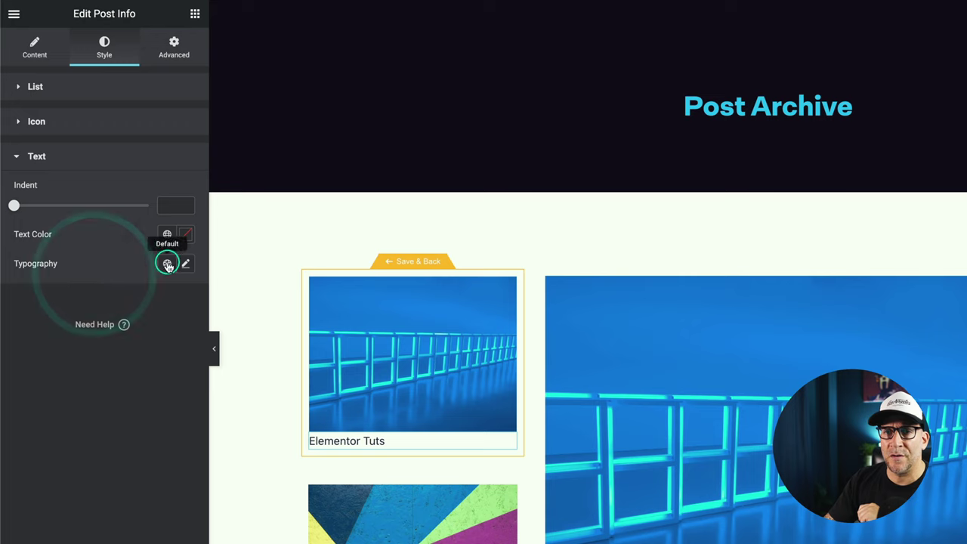
pyautogui.scroll(-3, 123, 378)
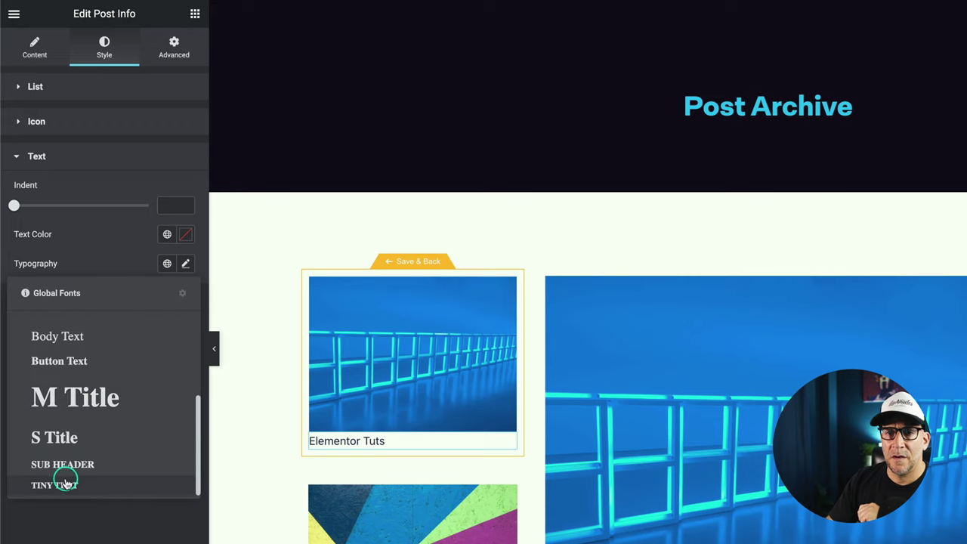
pyautogui.click(60, 483)
pyautogui.click(168, 235)
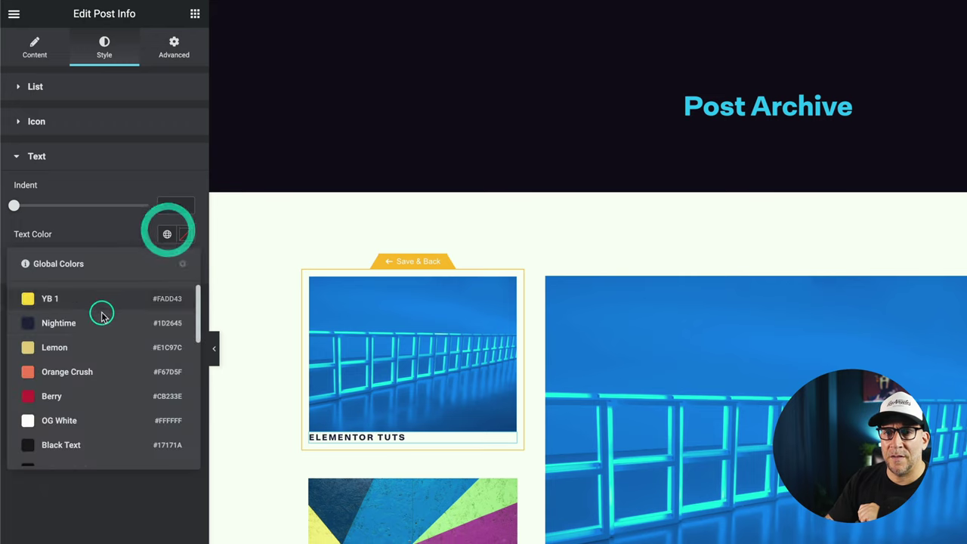
pyautogui.click(95, 319)
# Step: Add a Heading widget below the post category in the first column's loop template
pyautogui.click(189, 12)
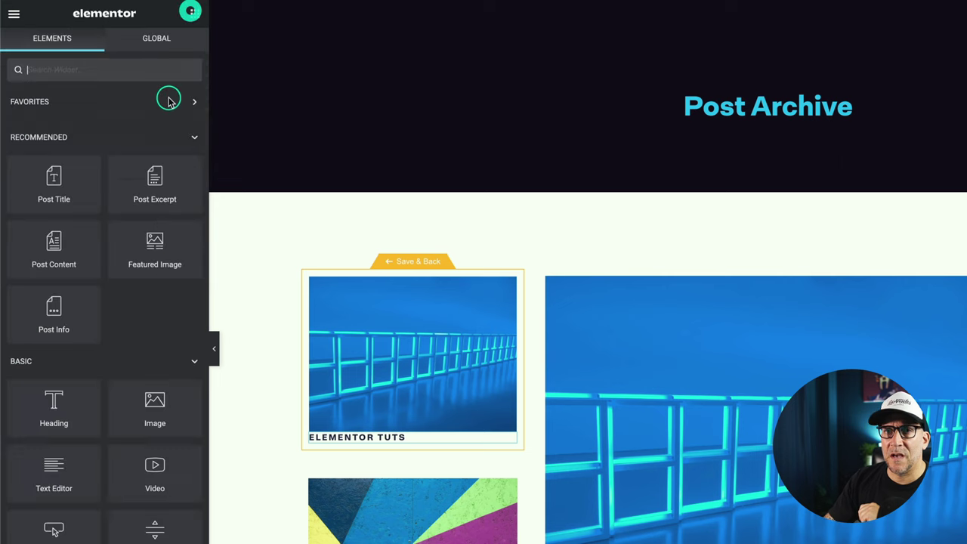
pyautogui.moveTo(43, 401); pyautogui.dragTo(347, 440)
pyautogui.click(67, 411)
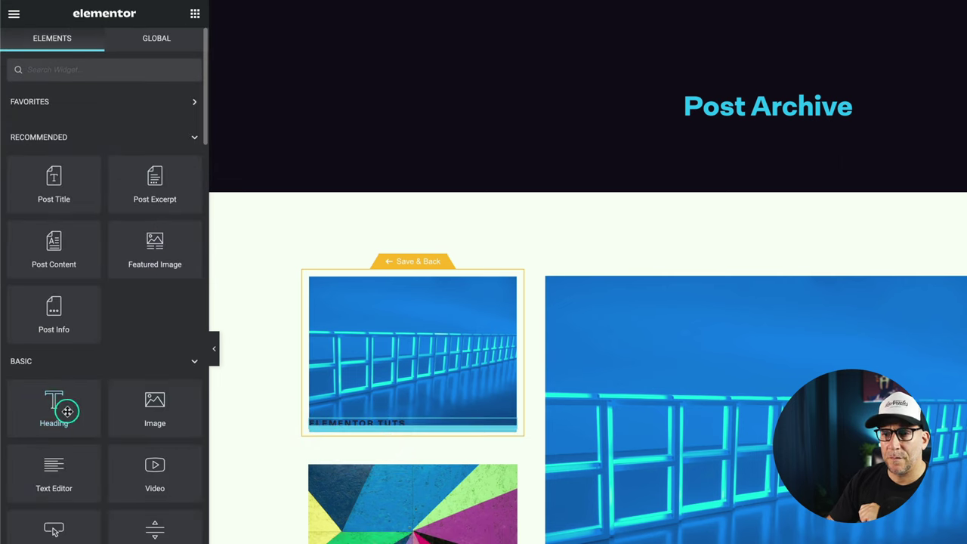
pyautogui.moveTo(179, 396); pyautogui.dragTo(395, 438)
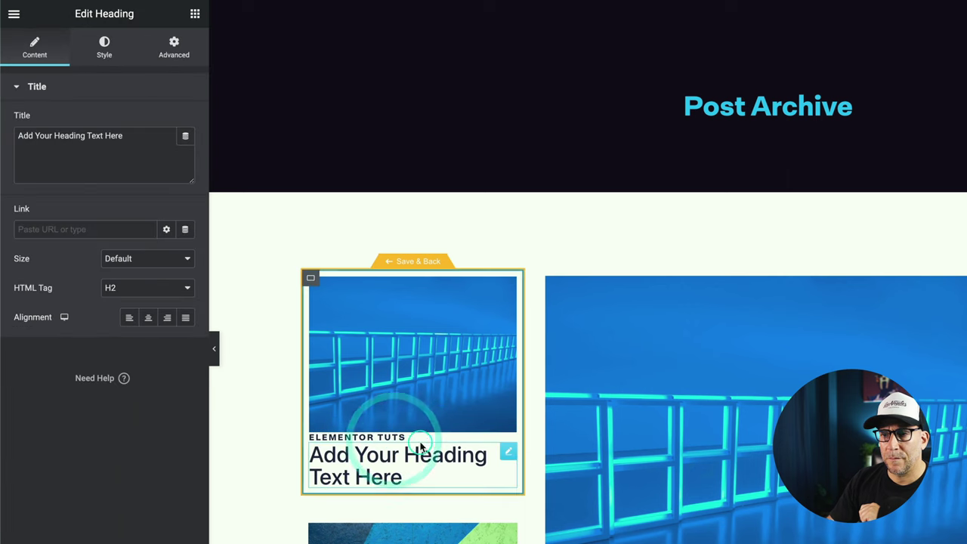
# Step: Set the heading's title dynamically to Post Title and its link to Post URL
pyautogui.click(186, 138)
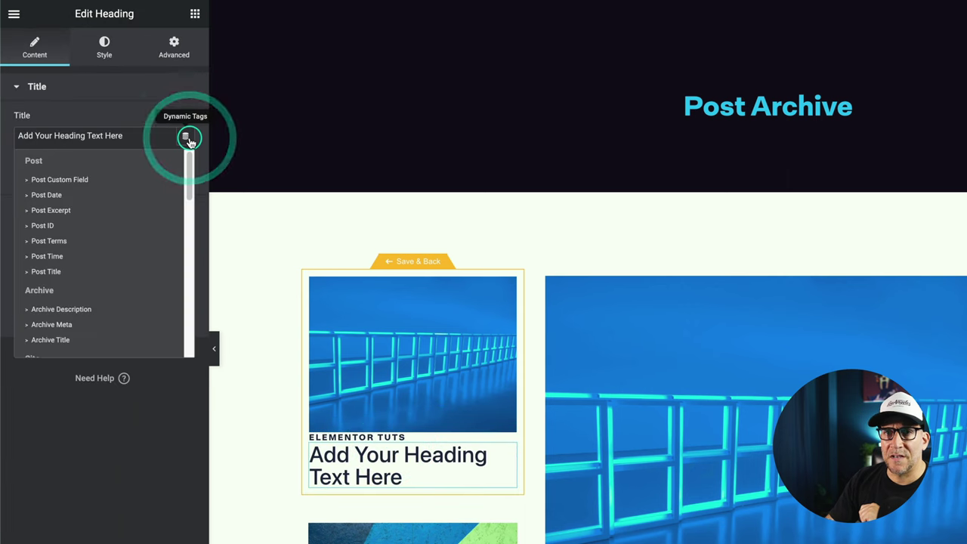
pyautogui.click(55, 273)
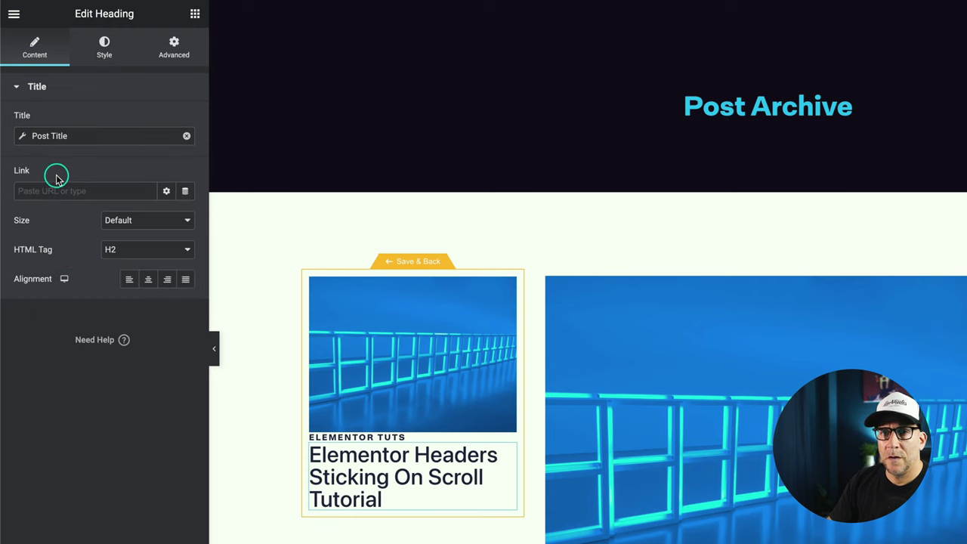
pyautogui.click(185, 193)
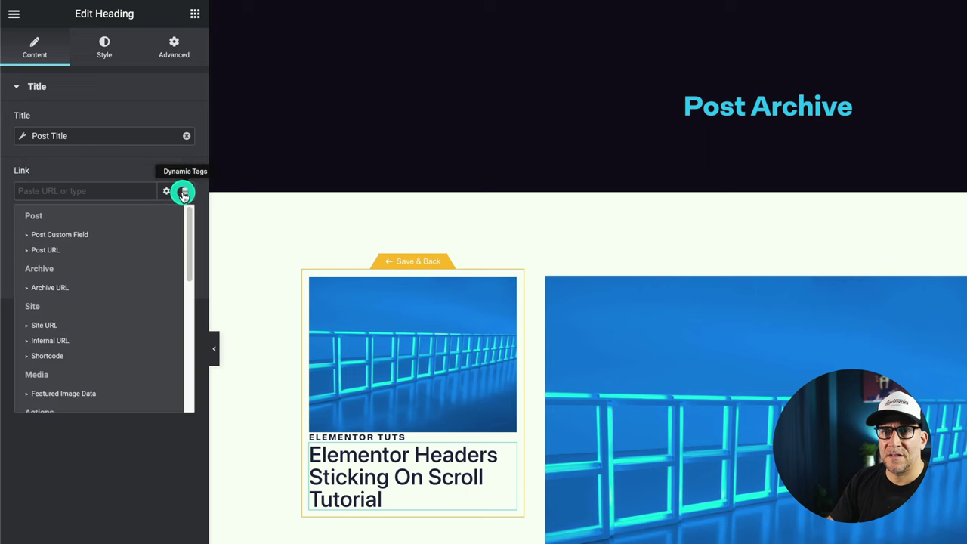
pyautogui.click(45, 249)
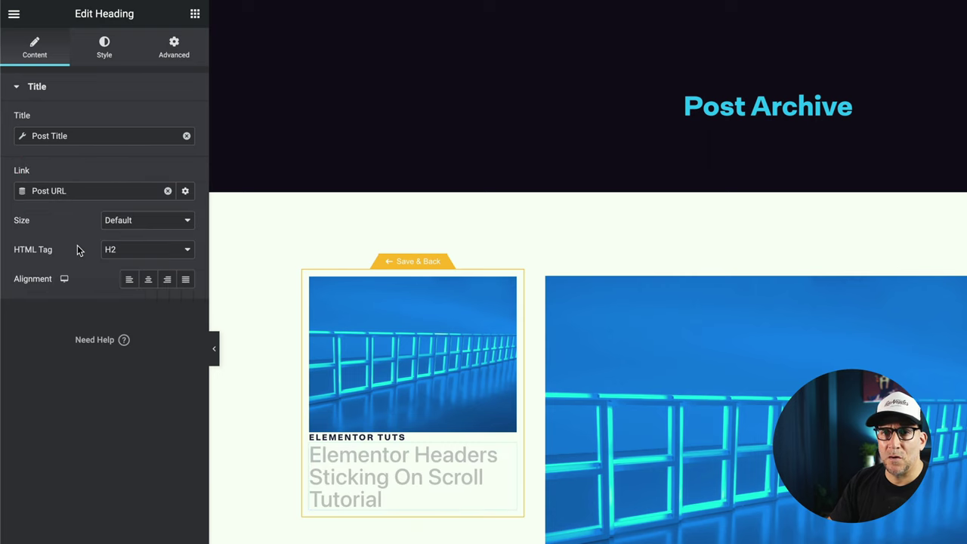
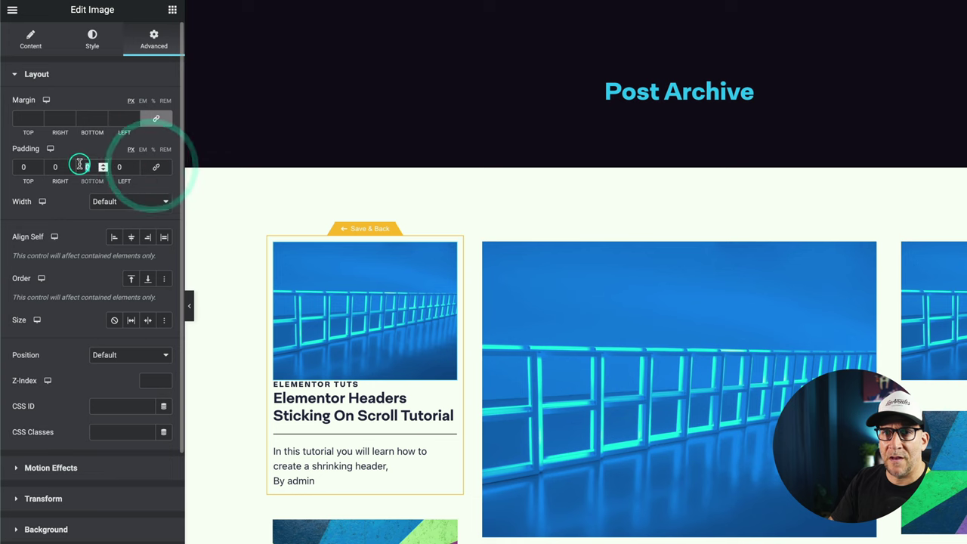
# Step: Set the bottom padding to 20 px on the featured image and 12 px on the category Post Info widget
pyautogui.click(83, 167)
pyautogui.write('20')
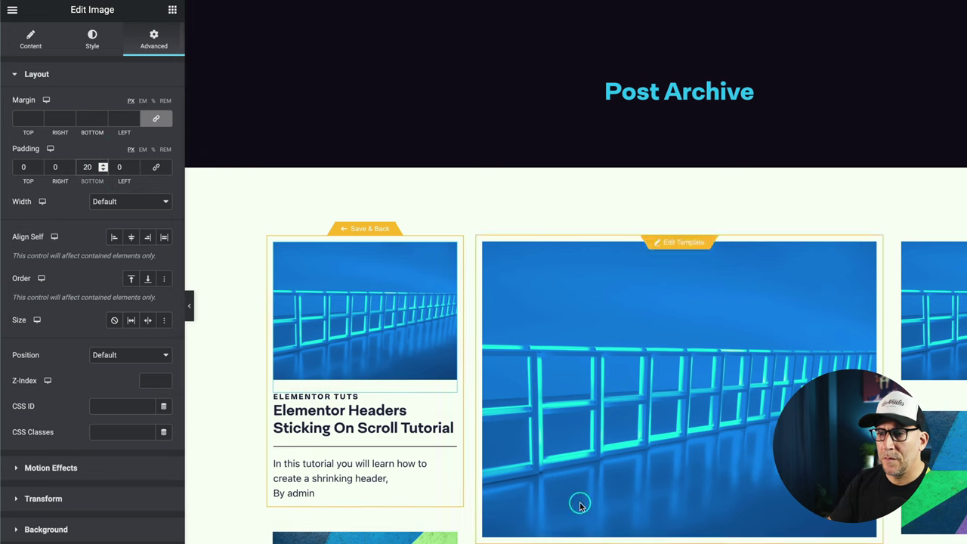
pyautogui.click(448, 402)
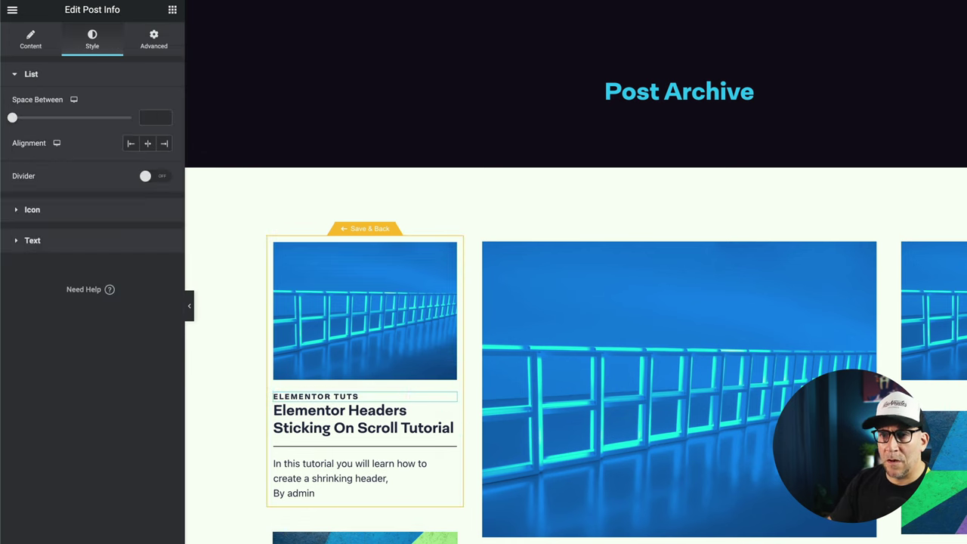
pyautogui.click(154, 38)
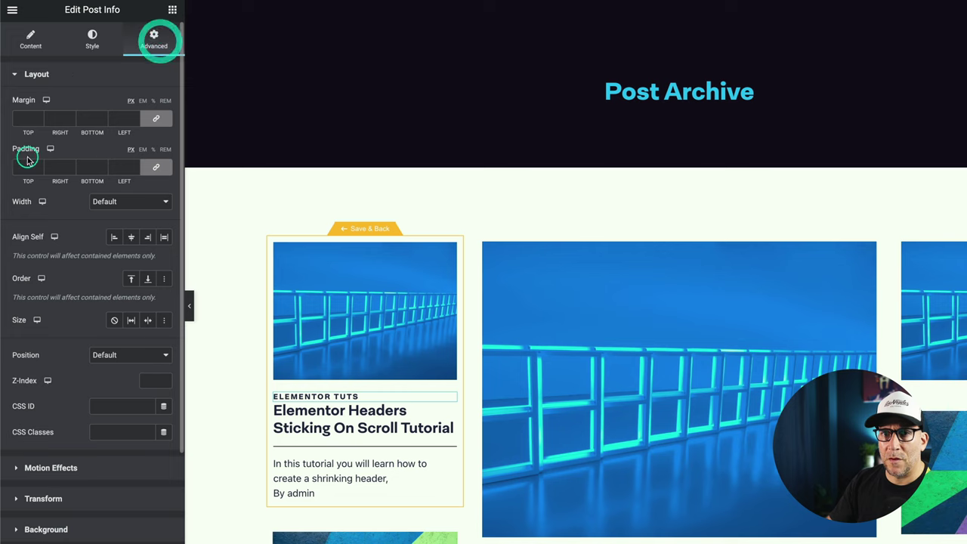
pyautogui.click(156, 167)
pyautogui.click(81, 165)
pyautogui.write('12')
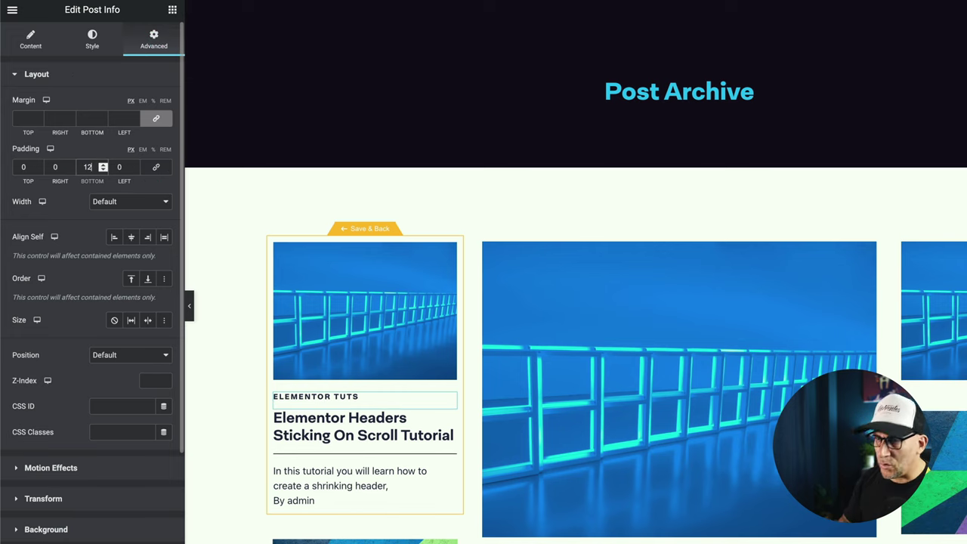
# Step: Give the divider below the post title a blue global color and set its gap to 20
pyautogui.click(451, 417)
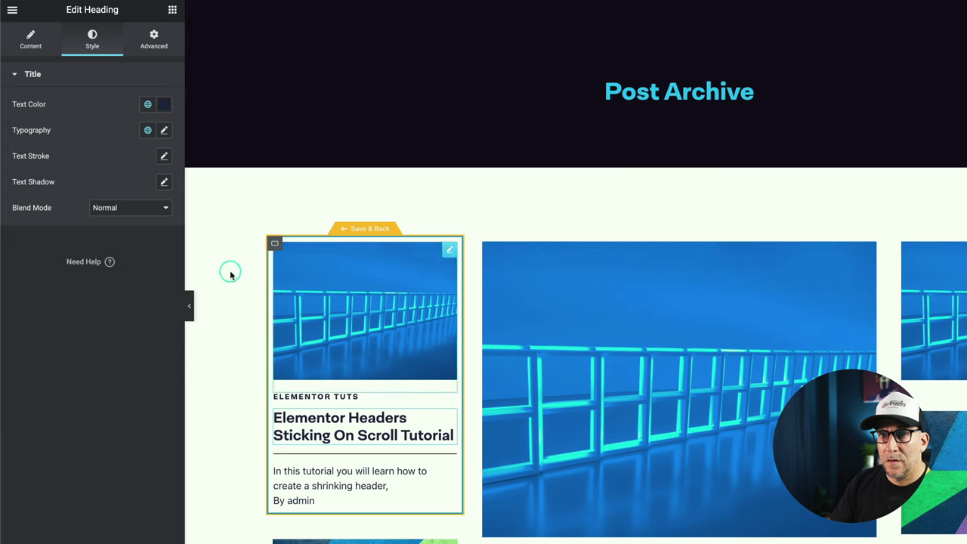
pyautogui.click(448, 455)
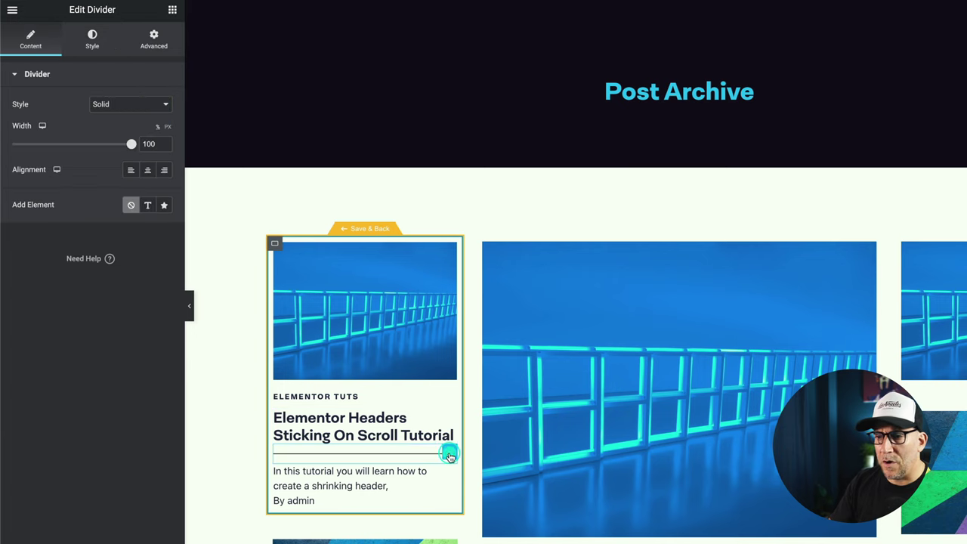
pyautogui.click(76, 51)
pyautogui.click(146, 103)
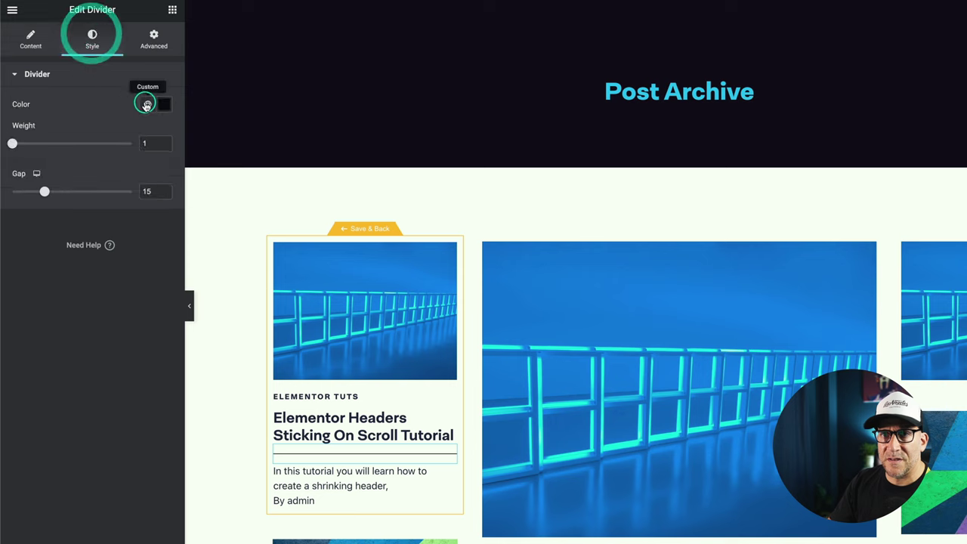
pyautogui.scroll(-5, 60, 272)
pyautogui.scroll(-3, 70, 269)
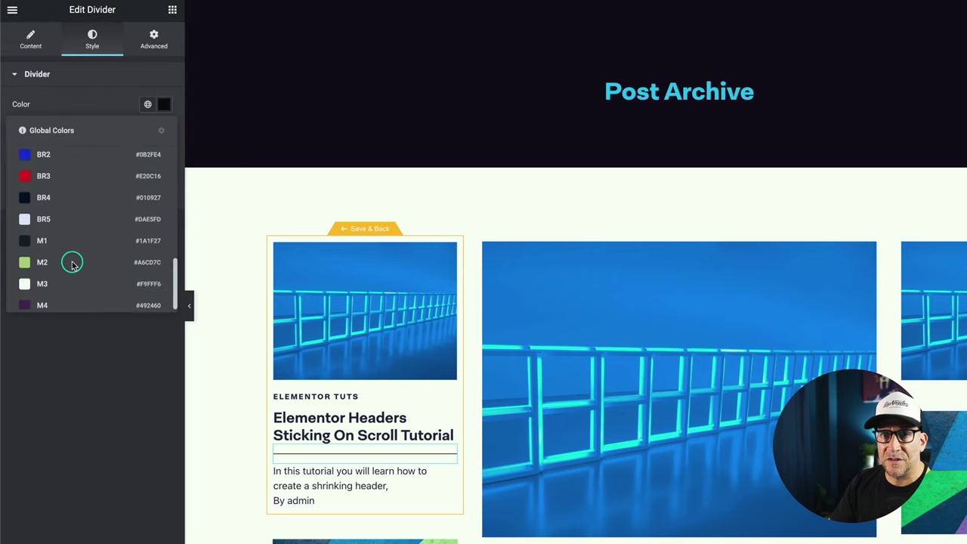
pyautogui.scroll(3, 71, 264)
pyautogui.scroll(-3, 74, 261)
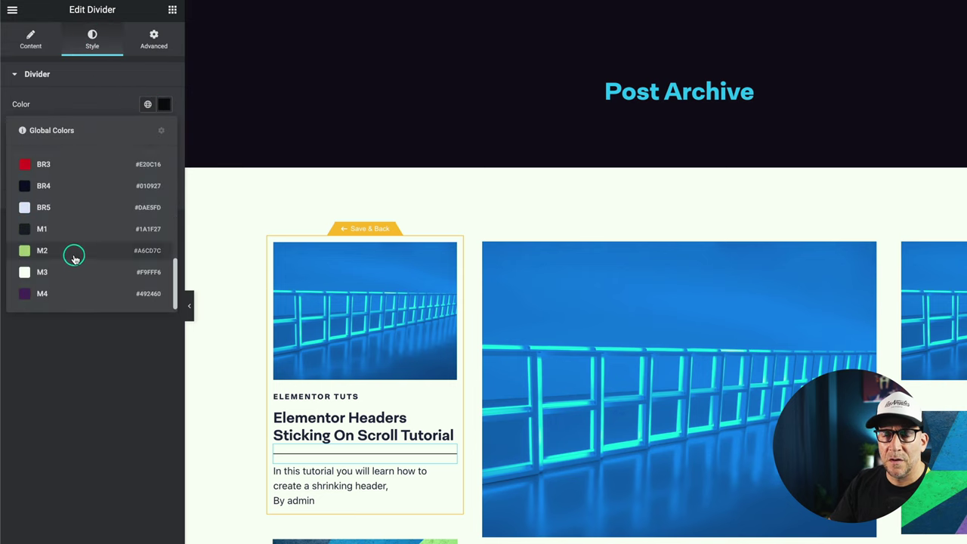
pyautogui.scroll(3, 73, 254)
pyautogui.click(63, 188)
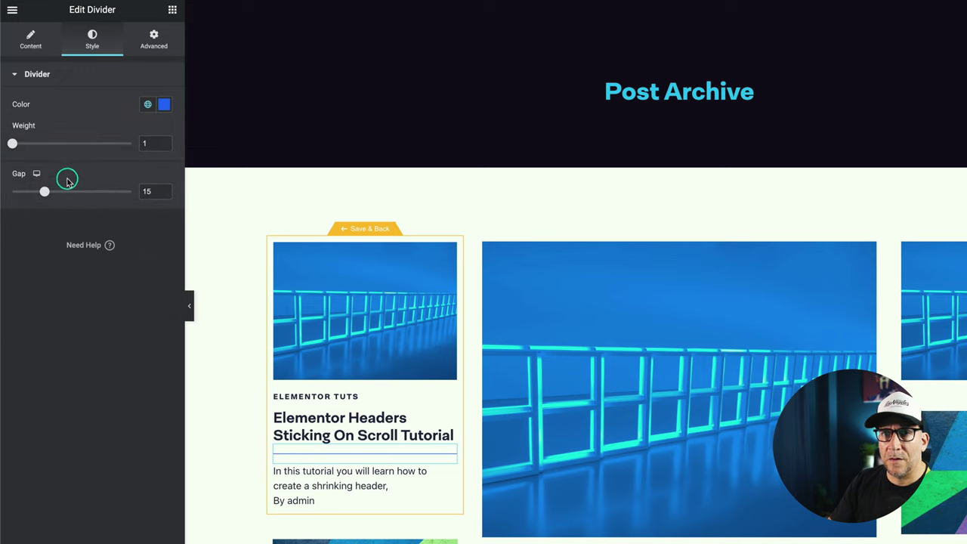
pyautogui.moveTo(46, 193); pyautogui.dragTo(58, 190)
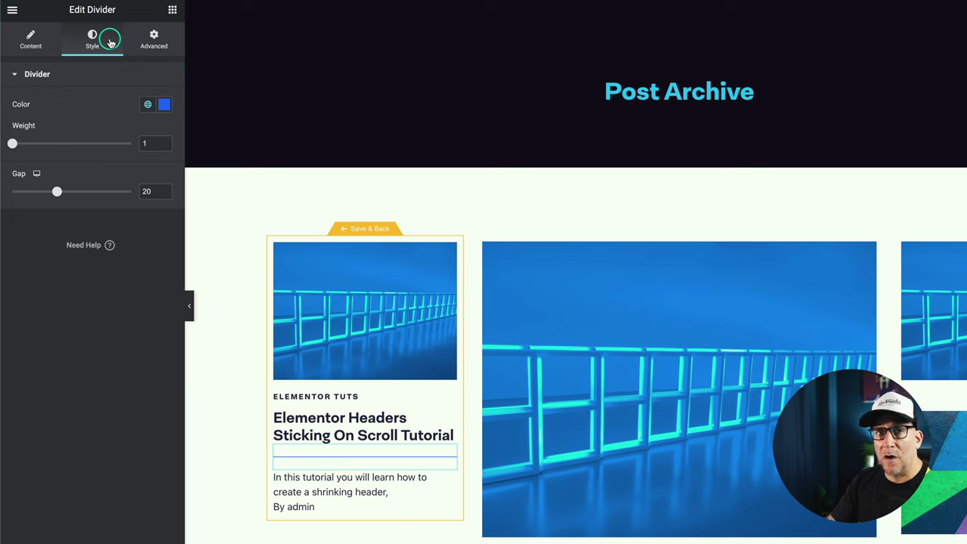
# Step: Set the divider's width to 100 px
pyautogui.click(161, 38)
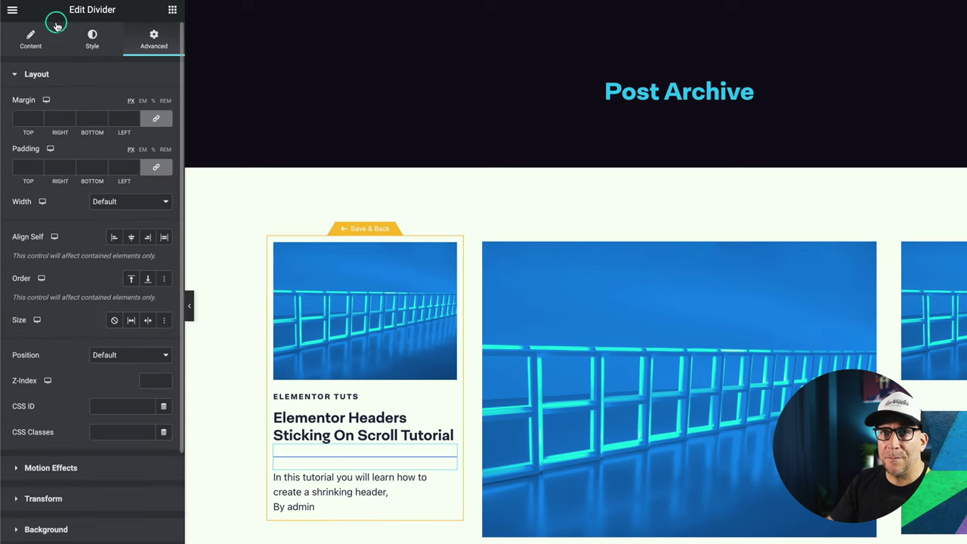
pyautogui.click(31, 36)
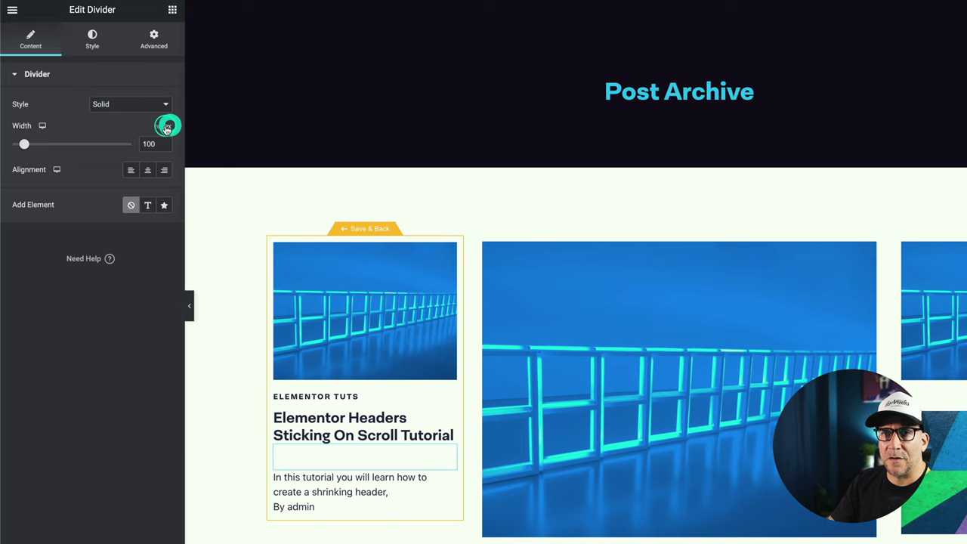
pyautogui.click(24, 144)
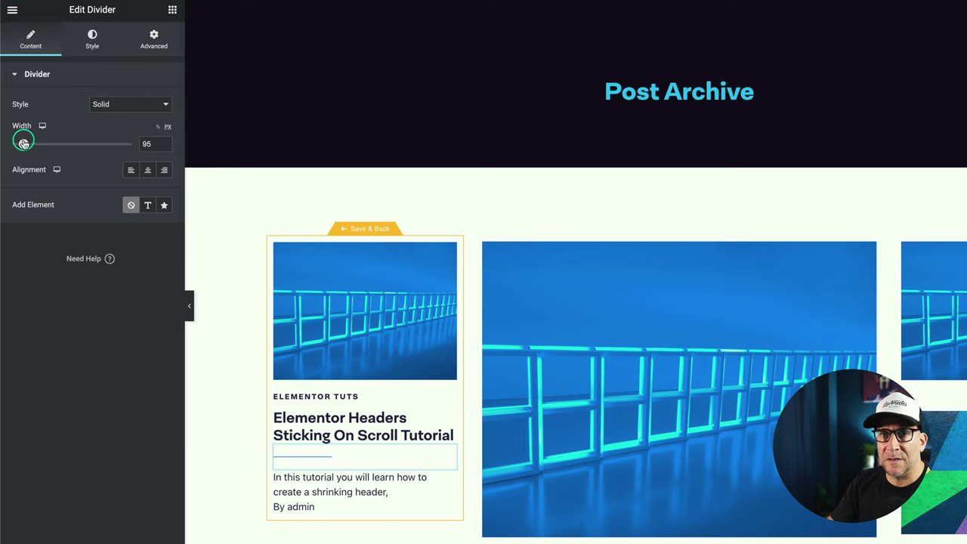
pyautogui.click(134, 207)
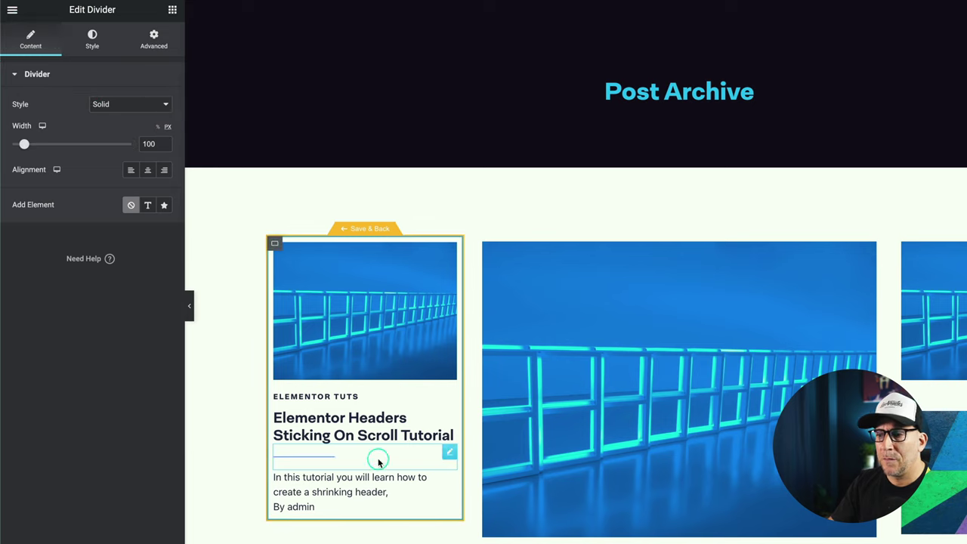
# Step: Give the post excerpt the #1D2645 global text color and the Body Text global font
pyautogui.click(443, 477)
pyautogui.click(85, 38)
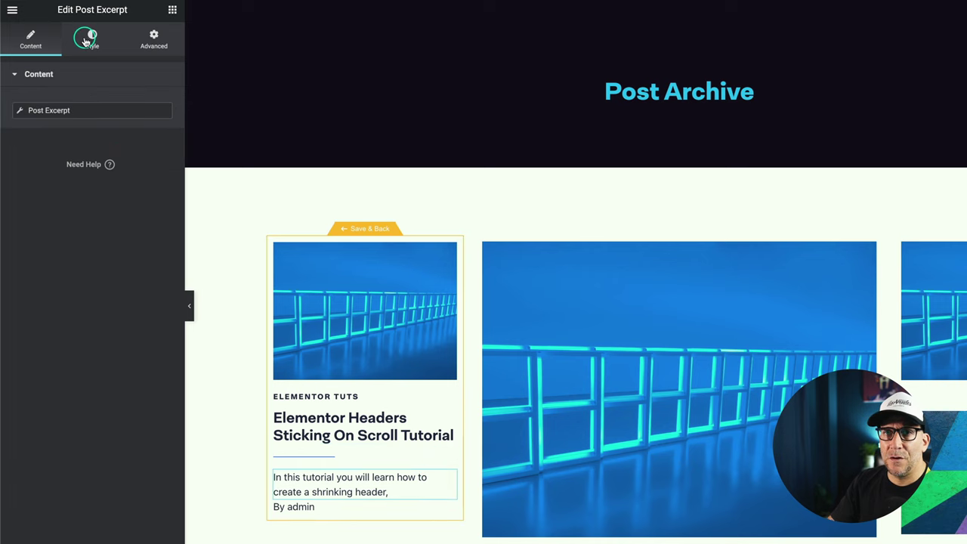
pyautogui.click(147, 130)
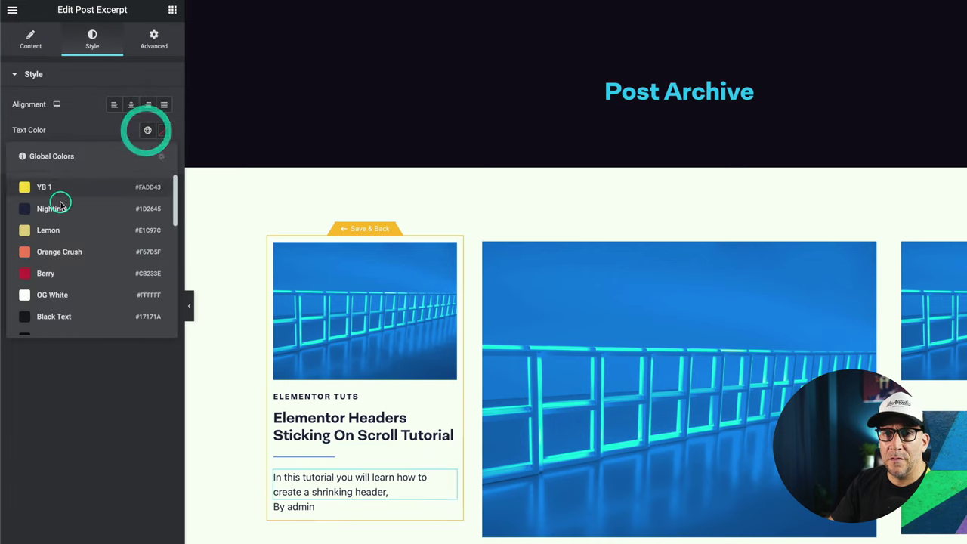
pyautogui.click(59, 205)
pyautogui.click(148, 156)
pyautogui.scroll(-3, 66, 259)
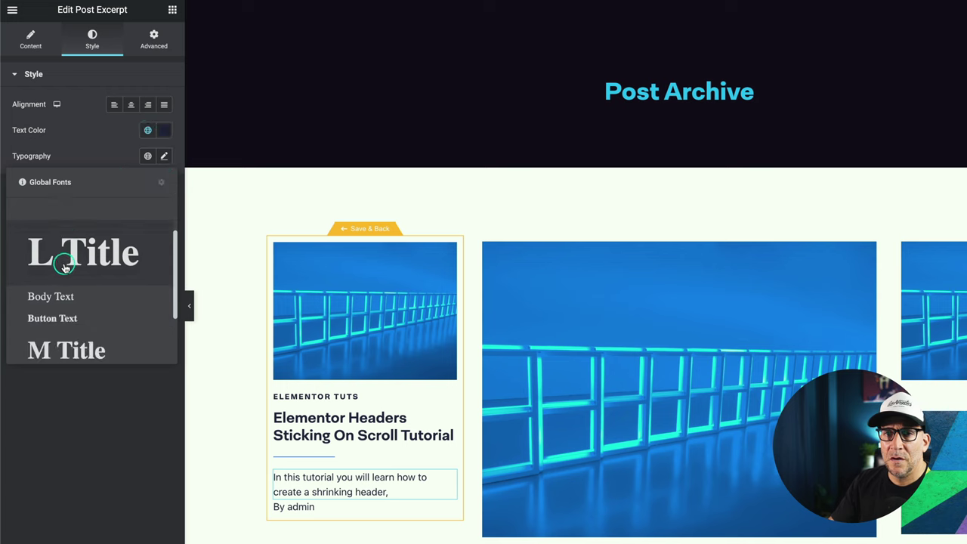
pyautogui.click(51, 295)
# Step: Set the line height of the post excerpt's typography to 1.5 em
pyautogui.click(164, 156)
pyautogui.click(142, 256)
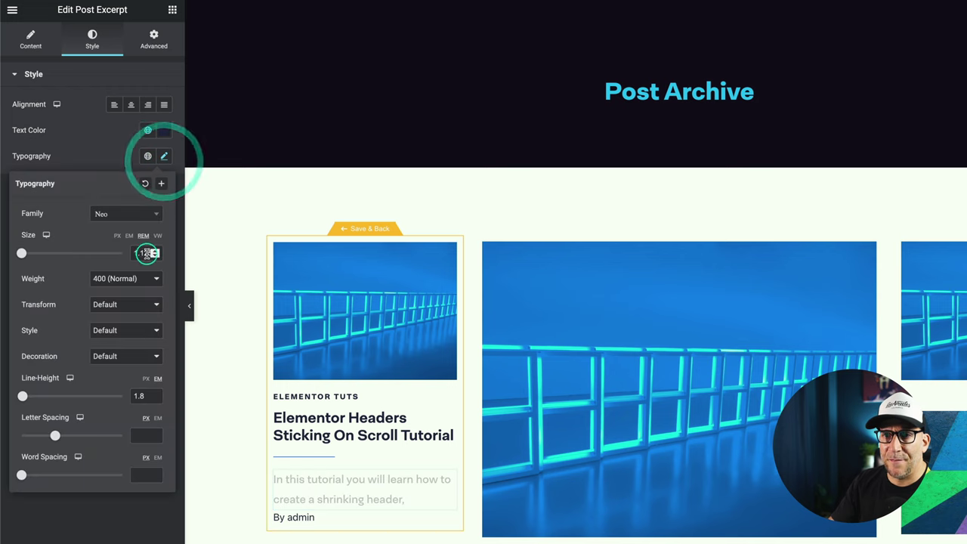
pyautogui.click(142, 395)
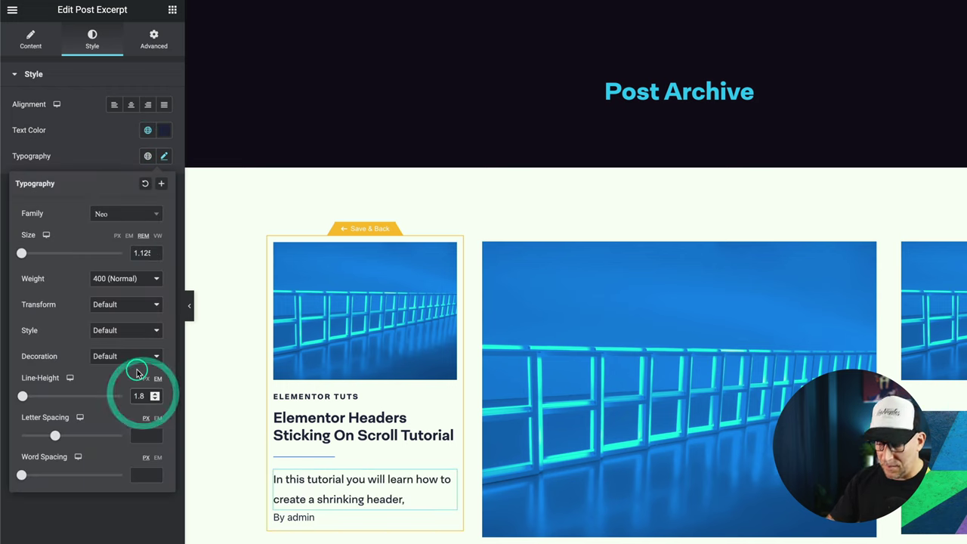
pyautogui.write('1.5')
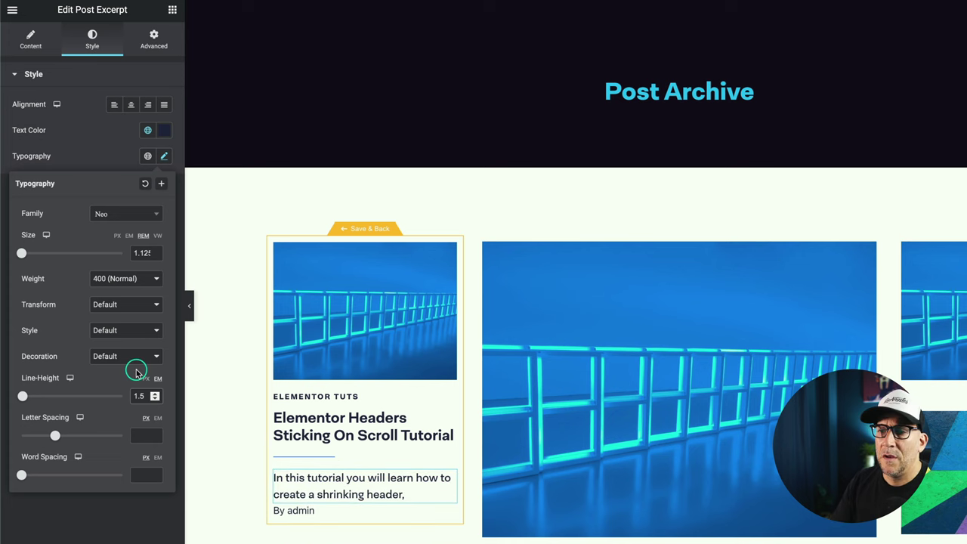
# Step: Set the post excerpt's bottom padding to 12 px, with the sides unlinked
pyautogui.click(155, 38)
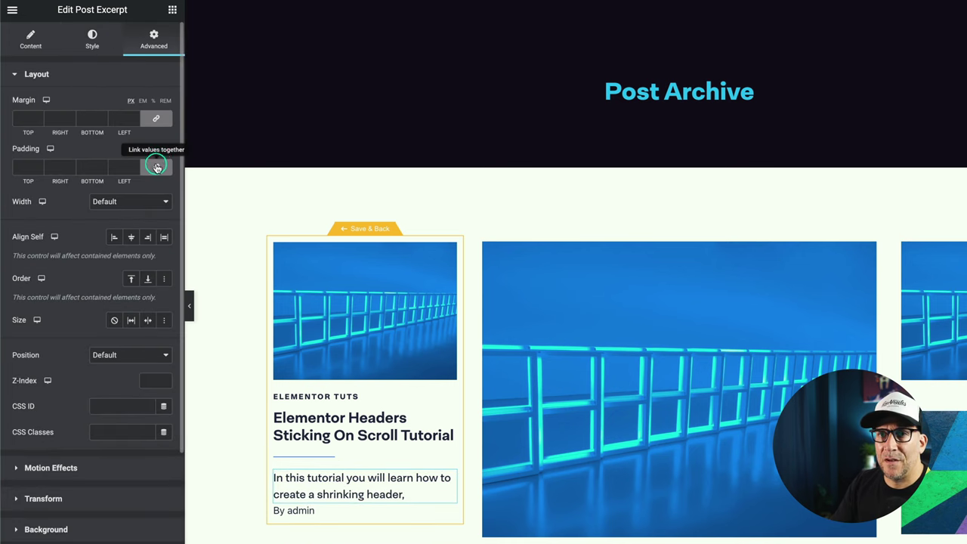
pyautogui.click(157, 168)
pyautogui.click(87, 168)
pyautogui.write('12')
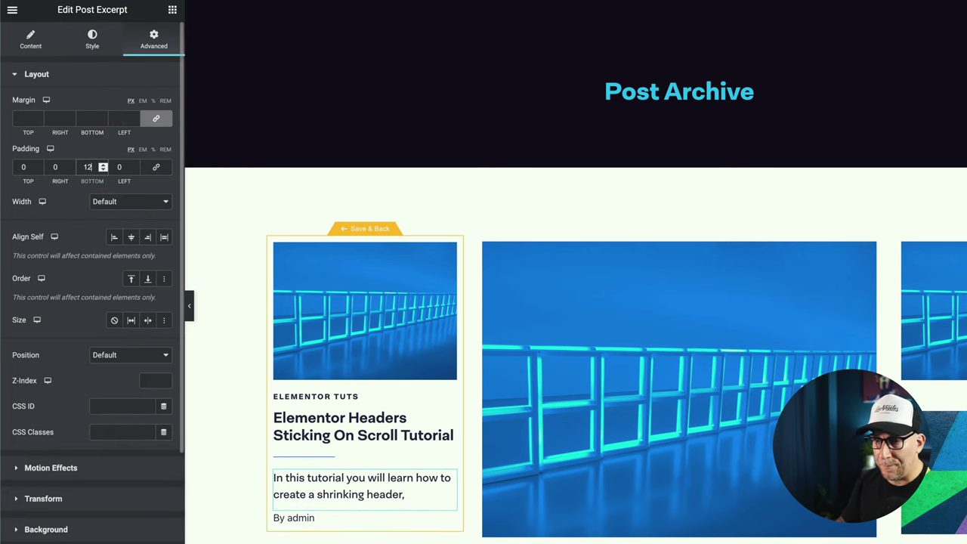
# Step: Give the author Post Info the #1D2645 global text color and the small bold uppercase global font, and save the loop template
pyautogui.click(449, 515)
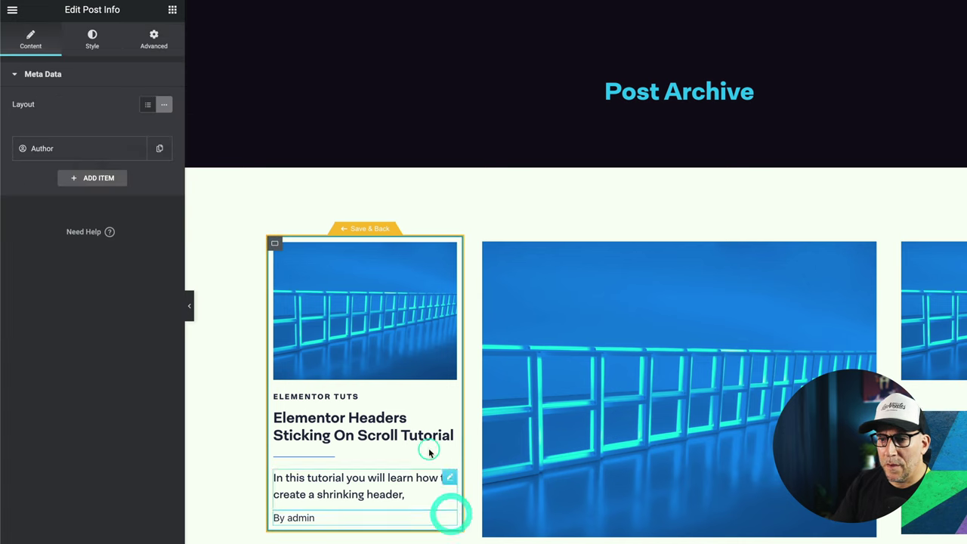
pyautogui.click(90, 33)
pyautogui.click(95, 236)
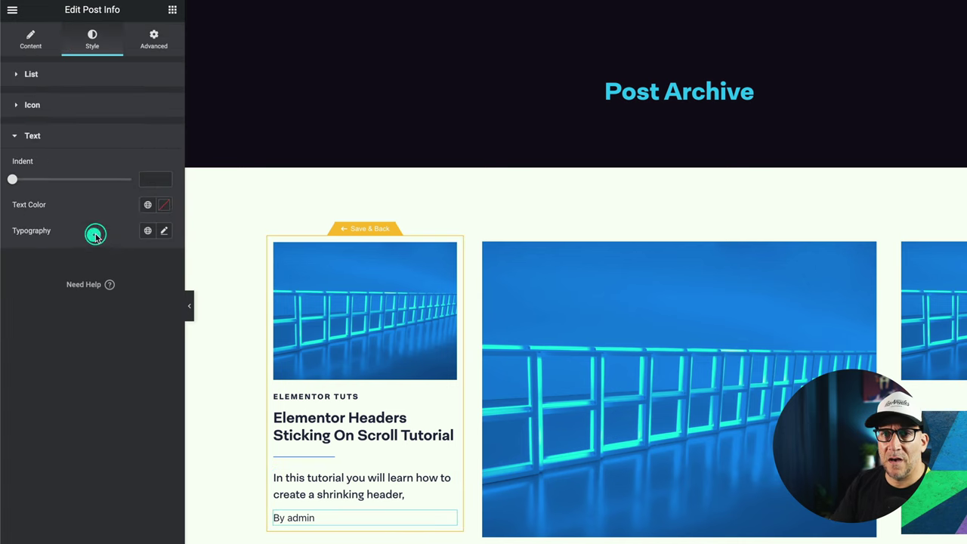
pyautogui.click(146, 205)
pyautogui.click(86, 281)
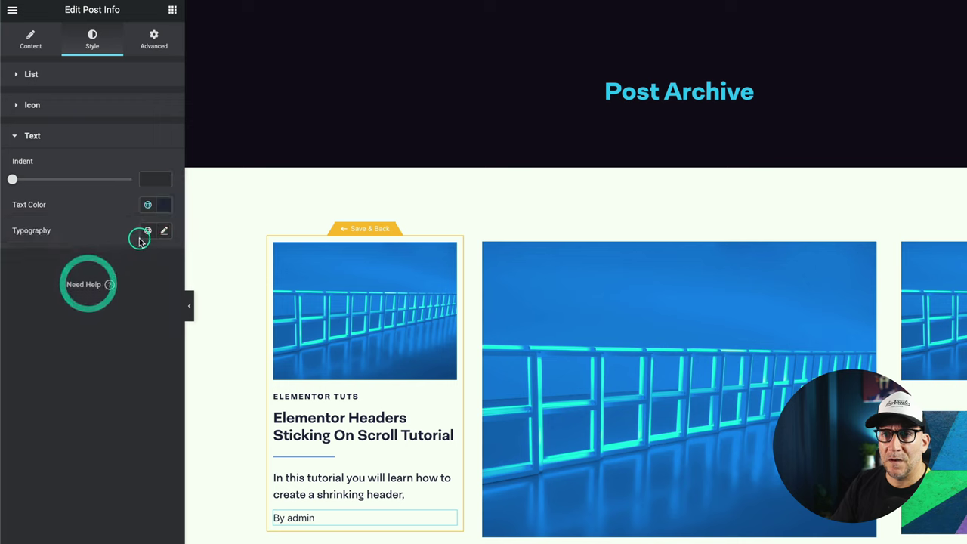
pyautogui.click(146, 230)
pyautogui.scroll(-5, 86, 382)
pyautogui.click(75, 427)
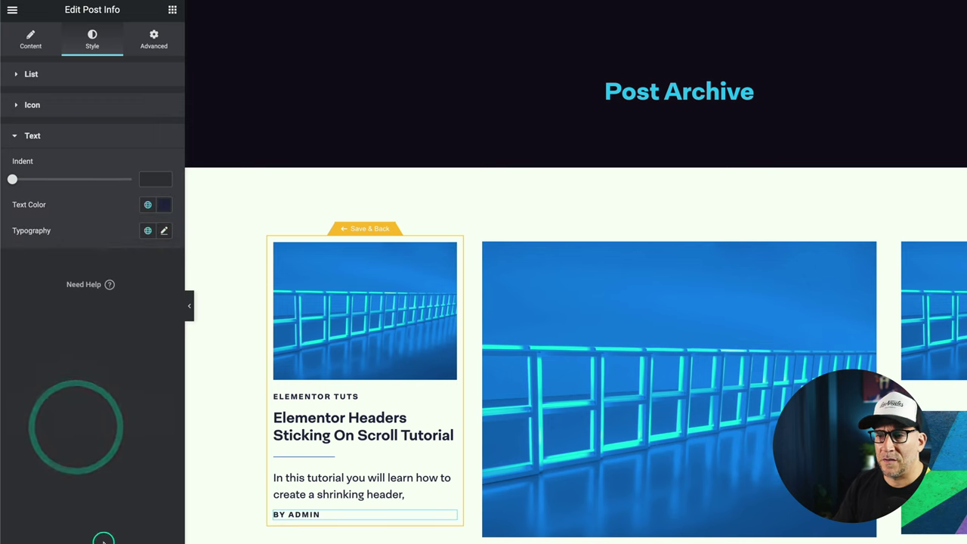
pyautogui.click(365, 228)
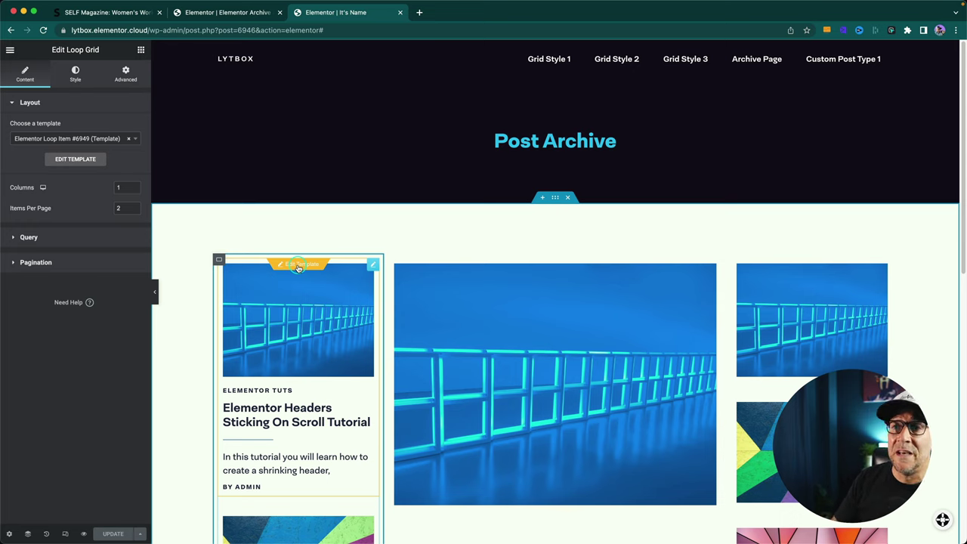
# Step: Rename the first column's loop item template to "It's Name", update it and return to the archive
pyautogui.click(300, 266)
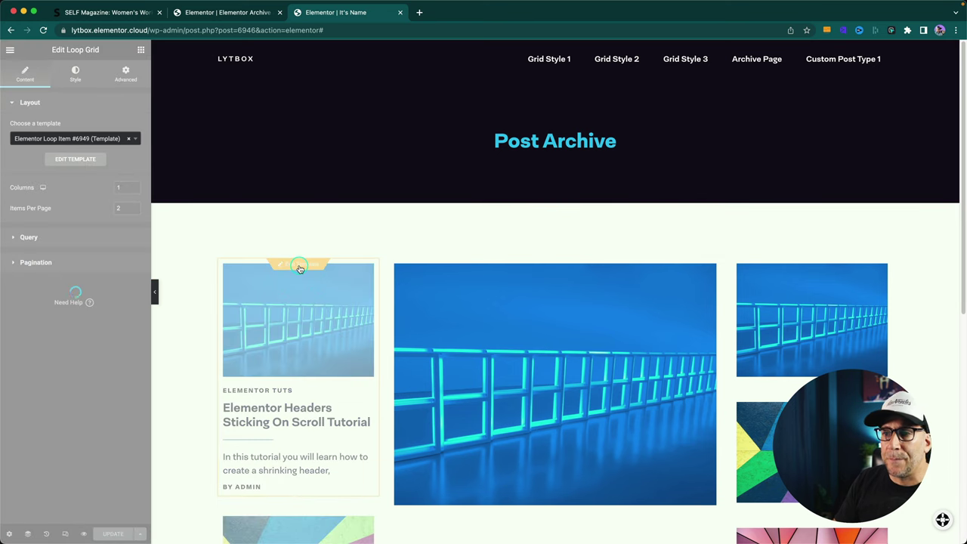
pyautogui.click(9, 534)
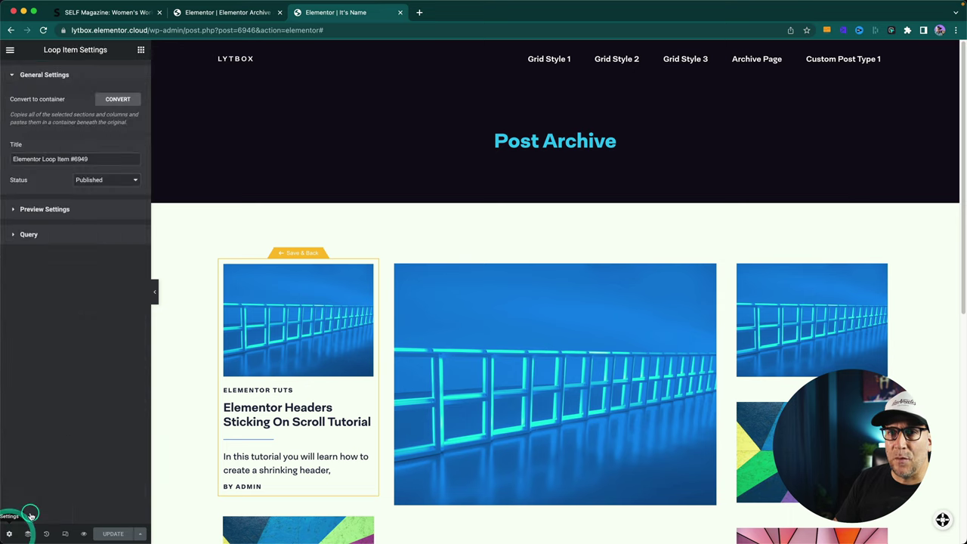
pyautogui.tripleClick(96, 159)
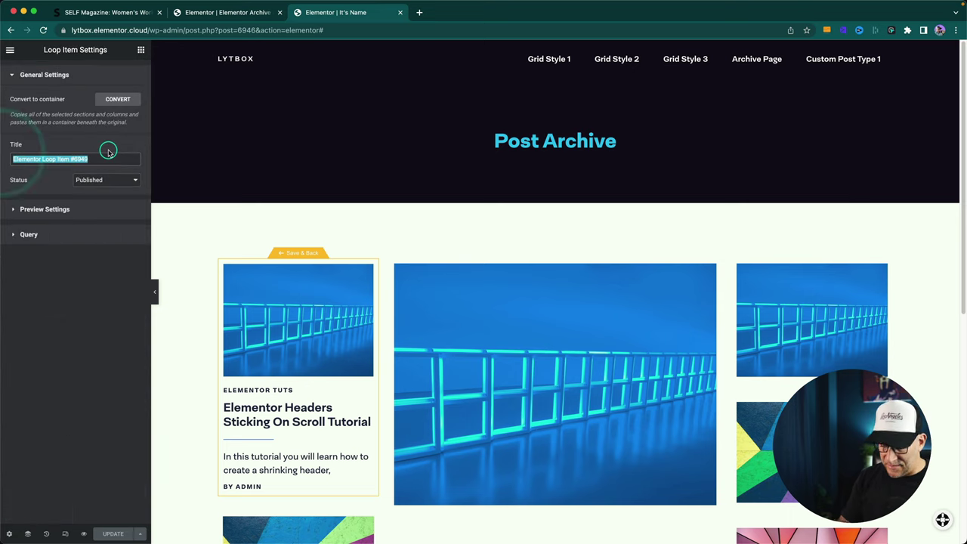
pyautogui.write("It's Name")
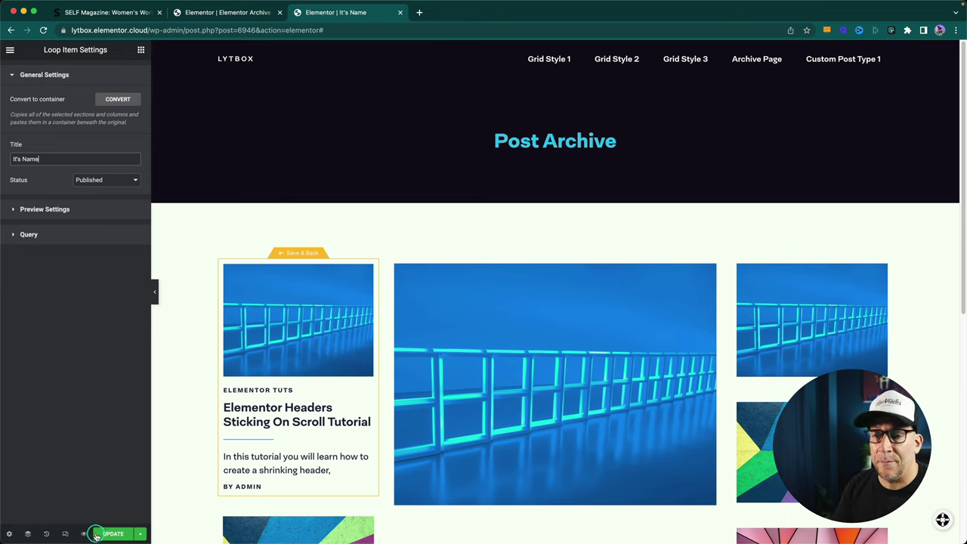
pyautogui.click(96, 534)
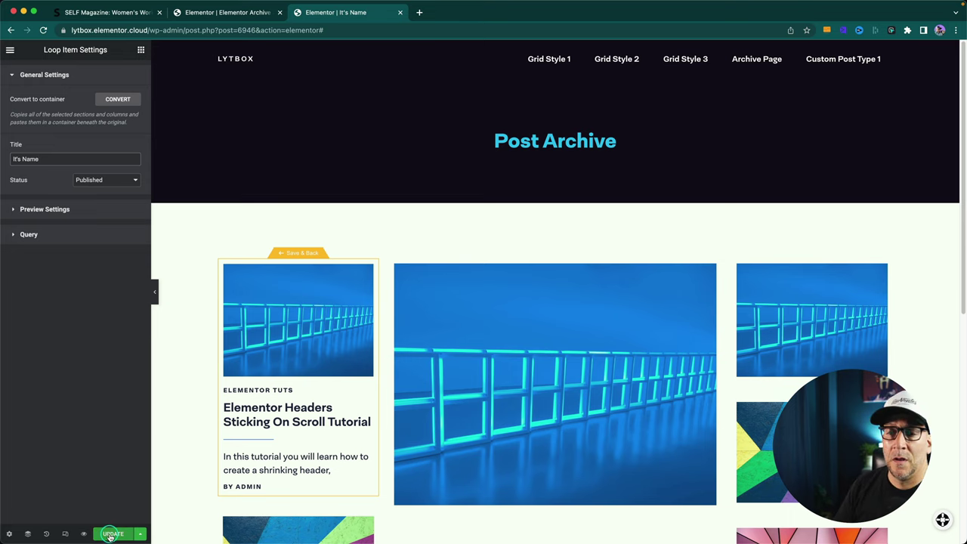
pyautogui.click(291, 255)
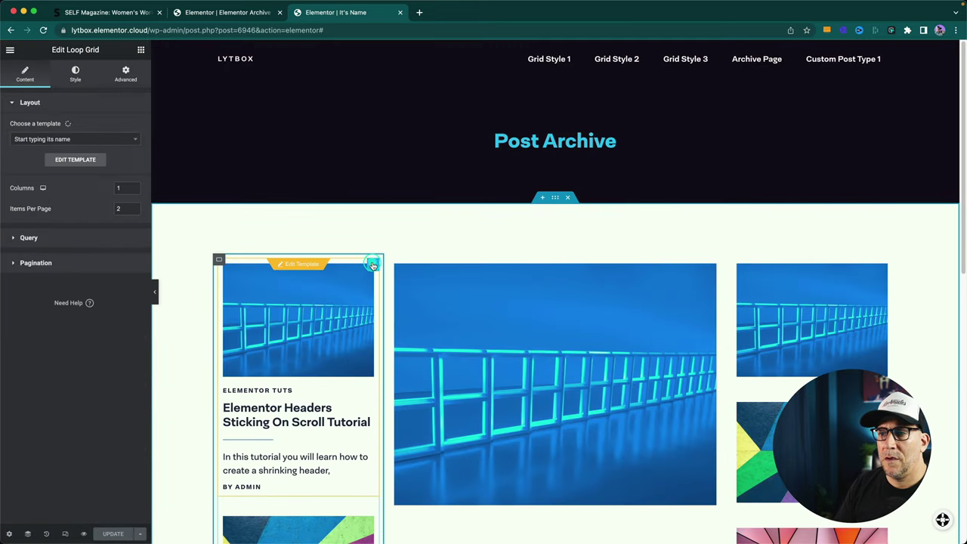
# Step: Turn on Avoid Duplicates in the exclude settings of the first column's Loop Grid query
pyautogui.click(373, 264)
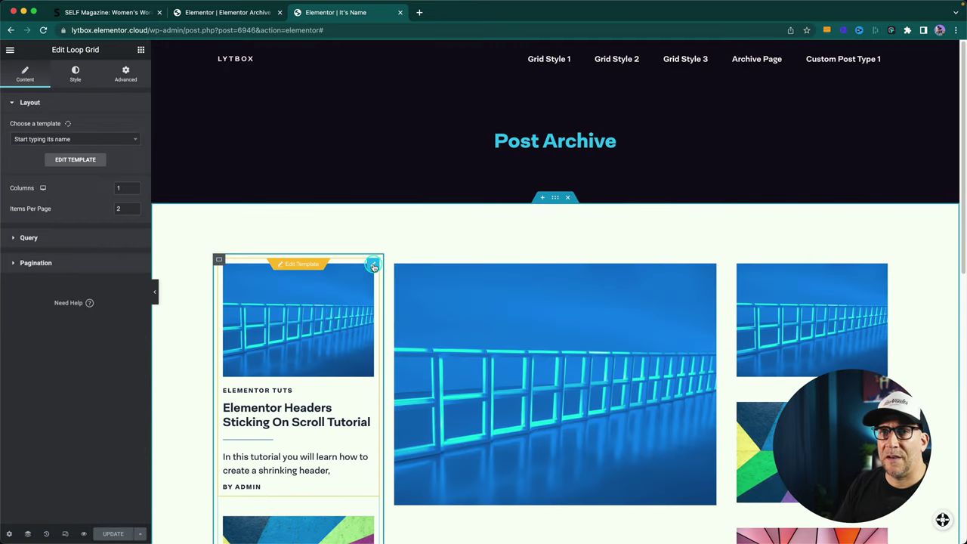
pyautogui.click(76, 162)
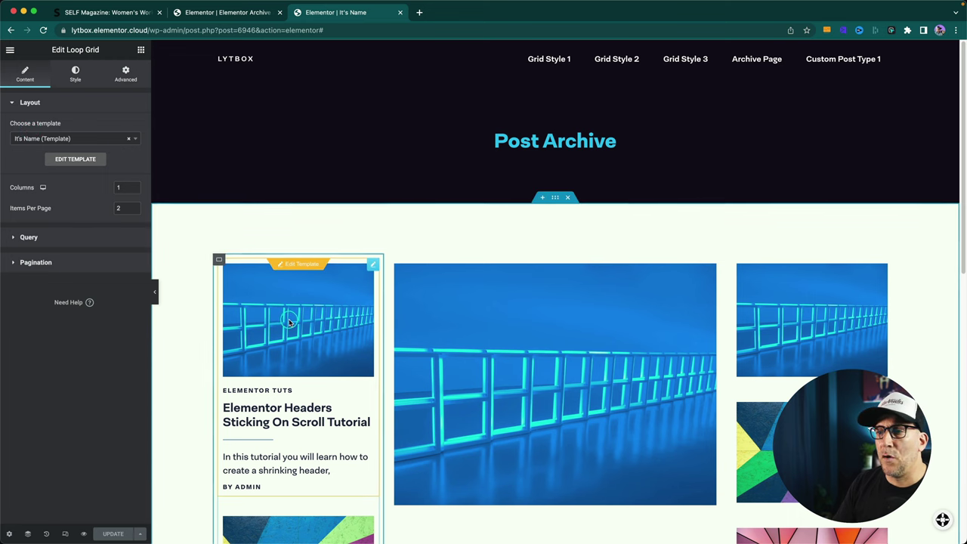
pyautogui.scroll(-3, 284, 318)
pyautogui.click(214, 234)
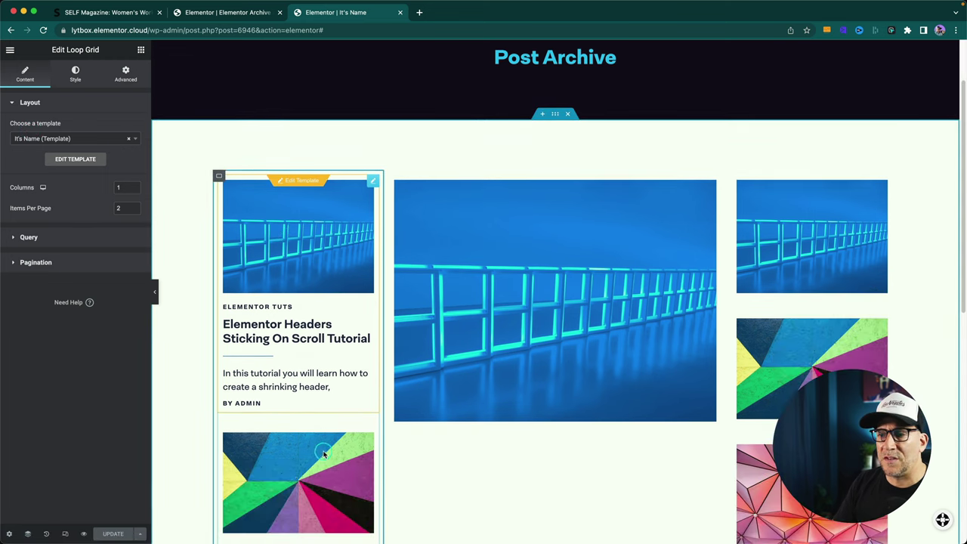
pyautogui.click(99, 205)
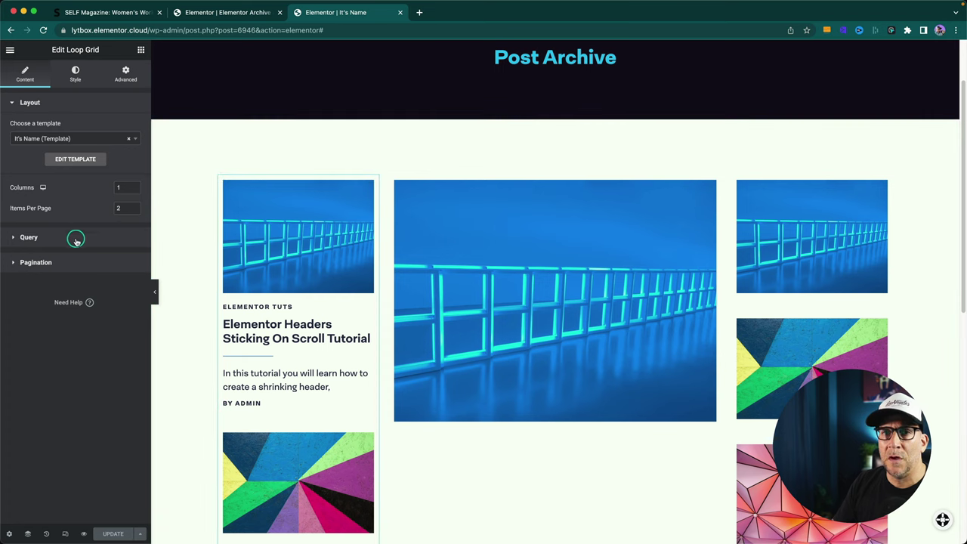
pyautogui.click(43, 238)
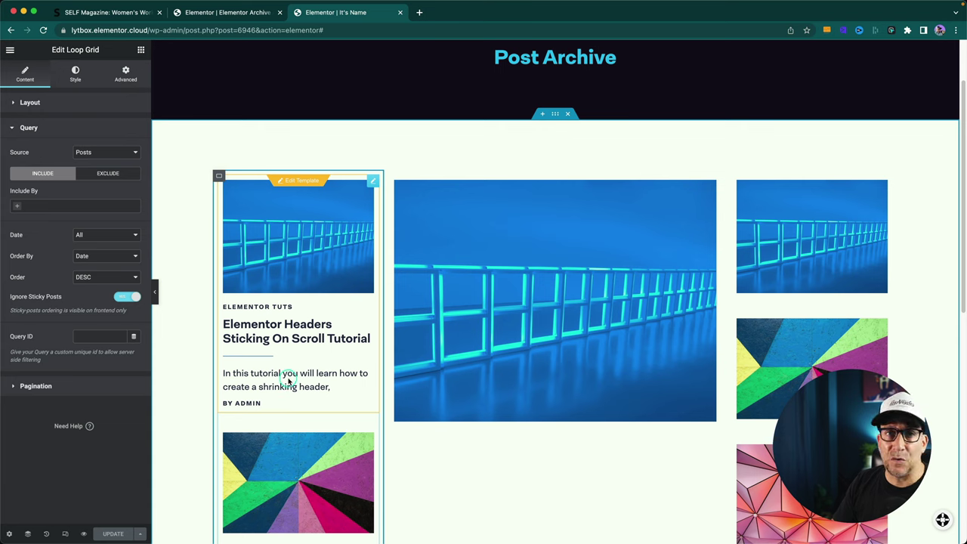
pyautogui.click(102, 173)
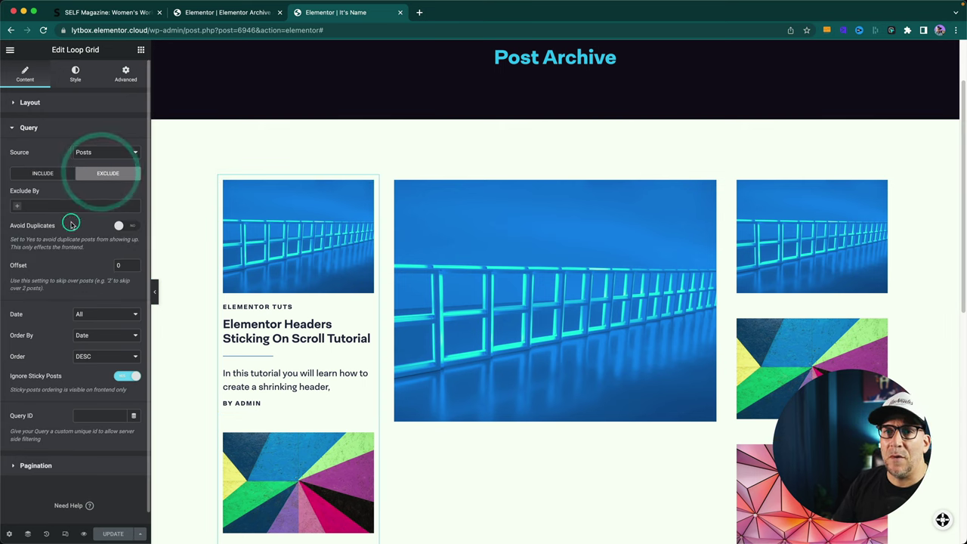
pyautogui.click(121, 226)
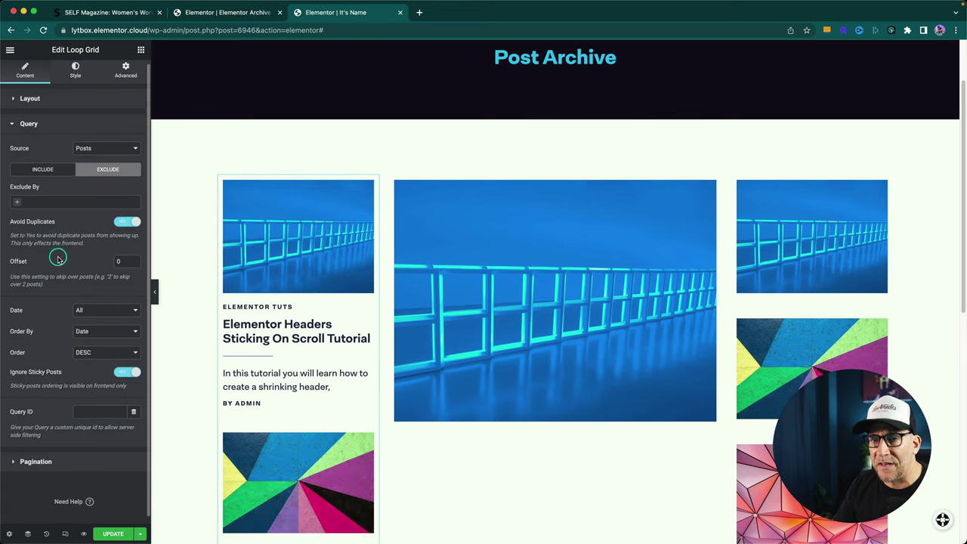
# Step: Review the remaining query settings and the available pagination types of the first column's Loop Grid
pyautogui.scroll(-1, 68, 258)
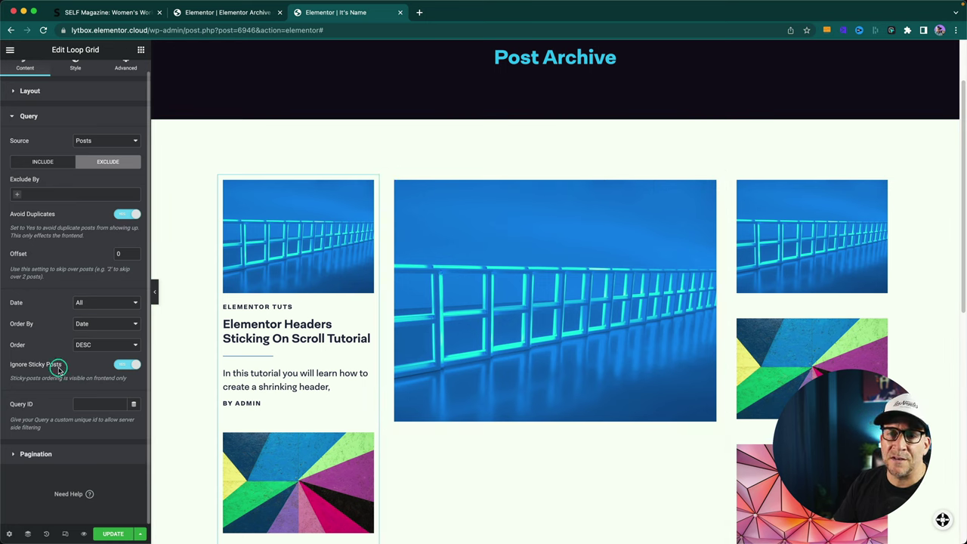
pyautogui.click(36, 453)
pyautogui.click(117, 180)
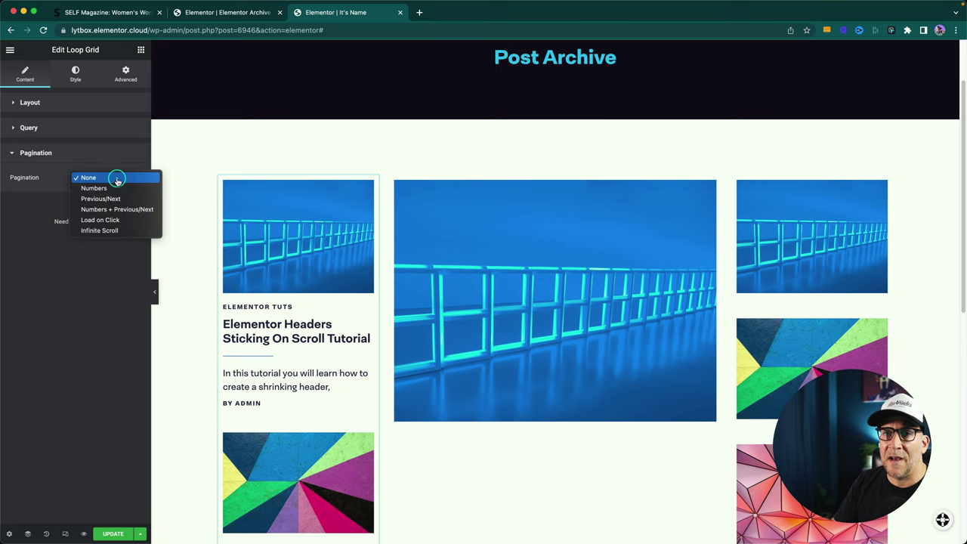
pyautogui.click(28, 128)
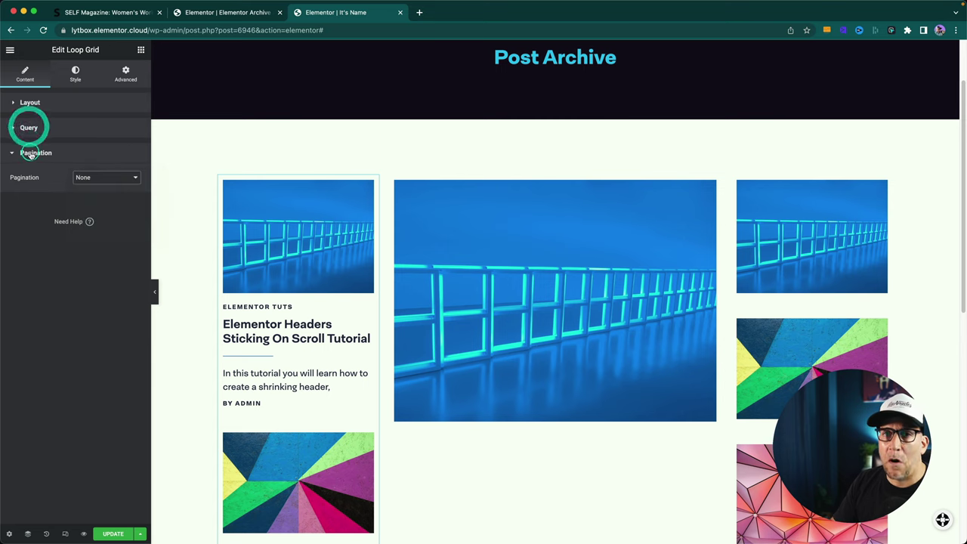
pyautogui.click(28, 127)
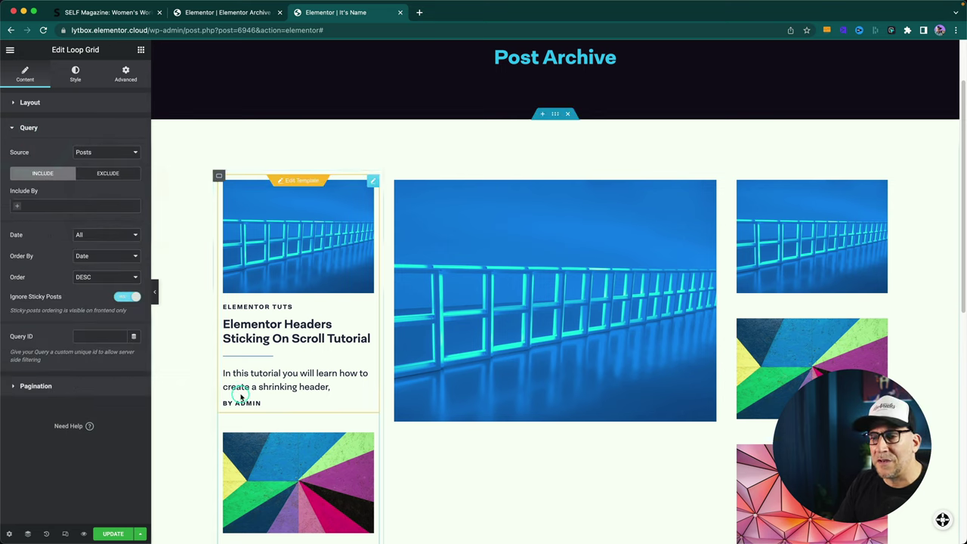
# Step: Set the gap between rows of the first column's Loop Grid to 40
pyautogui.scroll(-3, 240, 394)
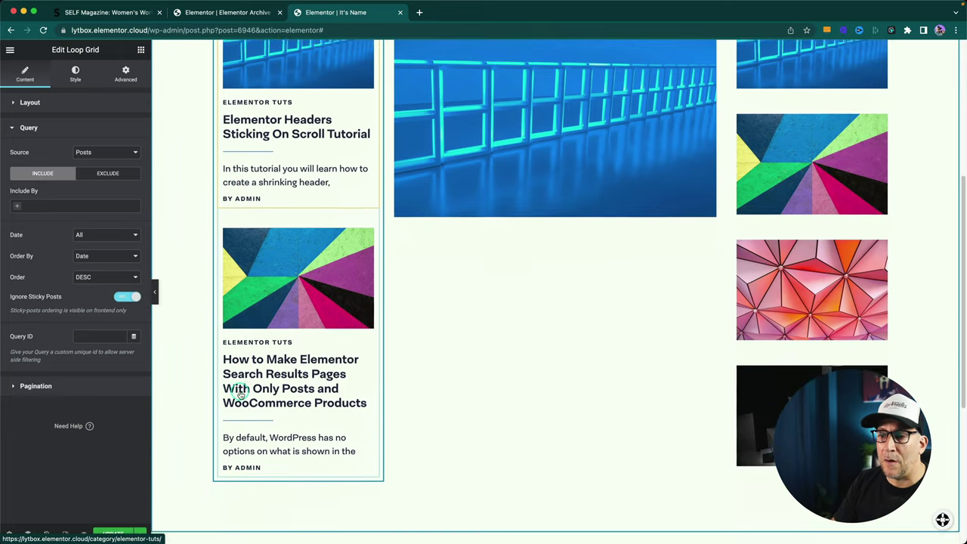
pyautogui.scroll(3, 239, 394)
pyautogui.click(239, 394)
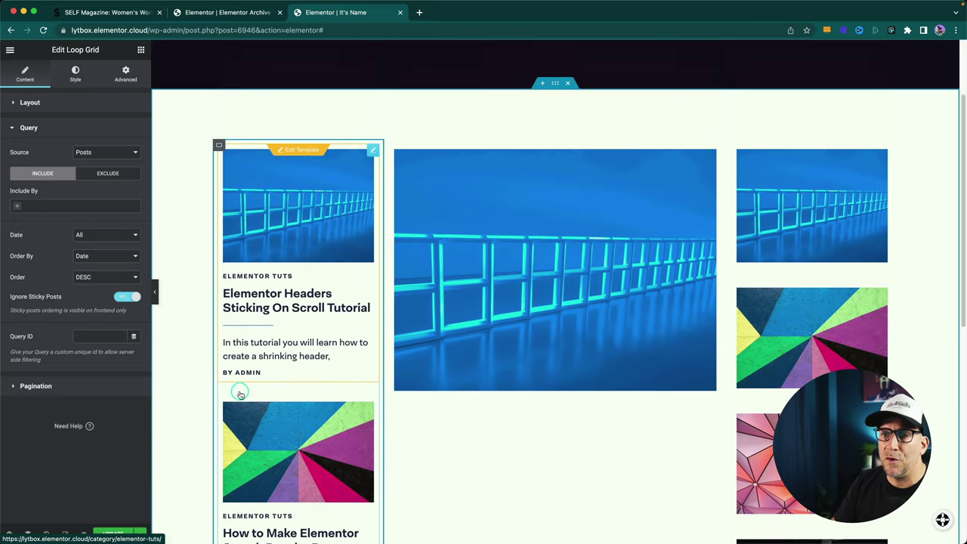
pyautogui.click(94, 85)
pyautogui.scroll(-1, 277, 255)
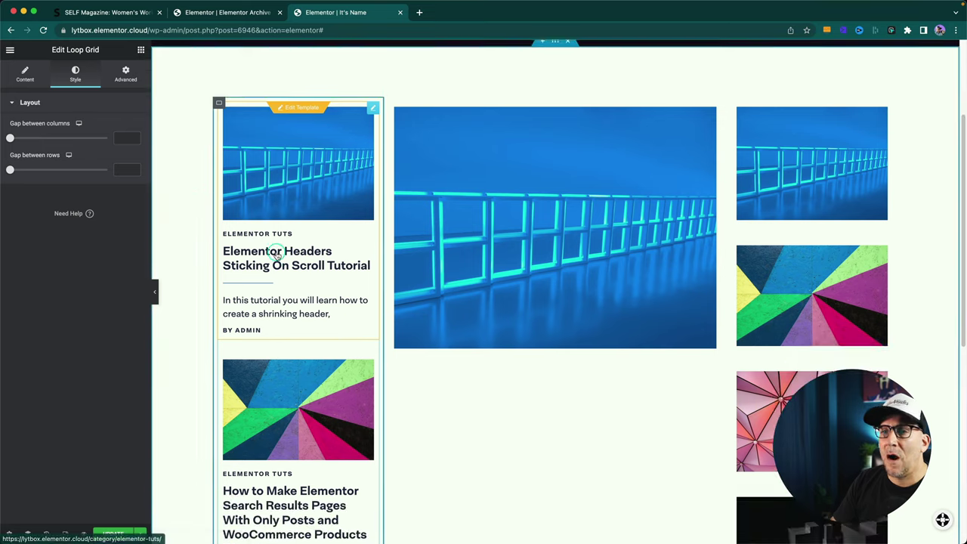
pyautogui.click(10, 169)
pyautogui.moveTo(9, 169); pyautogui.dragTo(48, 169)
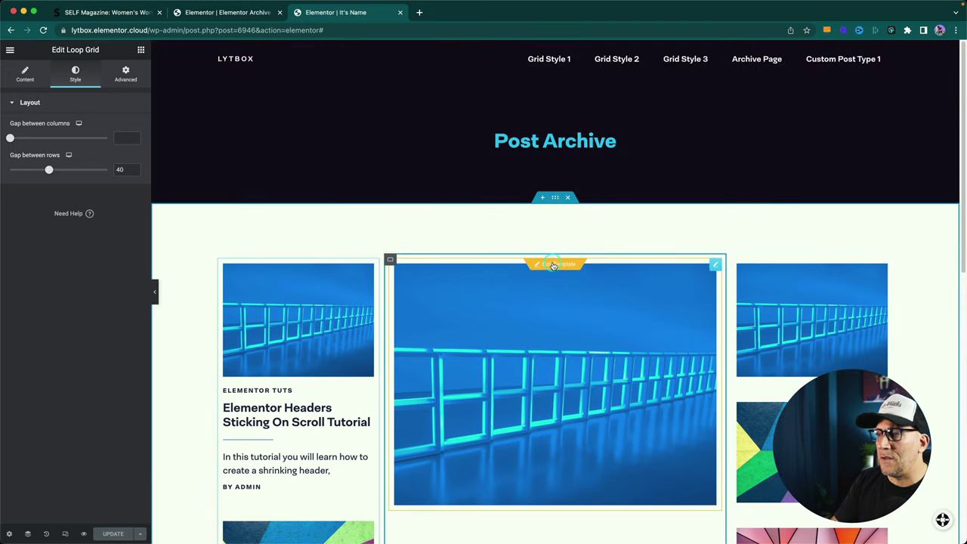
# Step: In the middle column's loop template, link the featured image to a custom URL using the Post URL dynamic tag
pyautogui.click(557, 265)
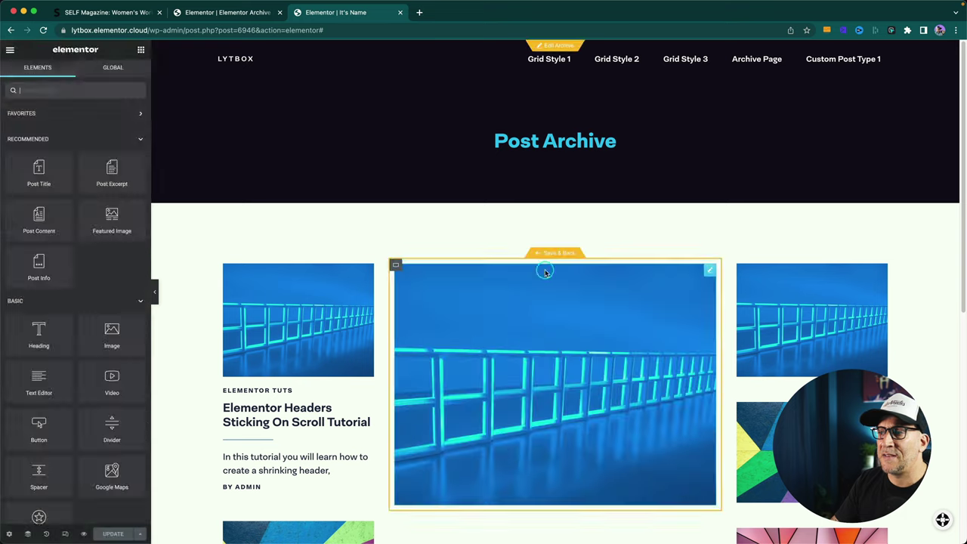
pyautogui.click(537, 311)
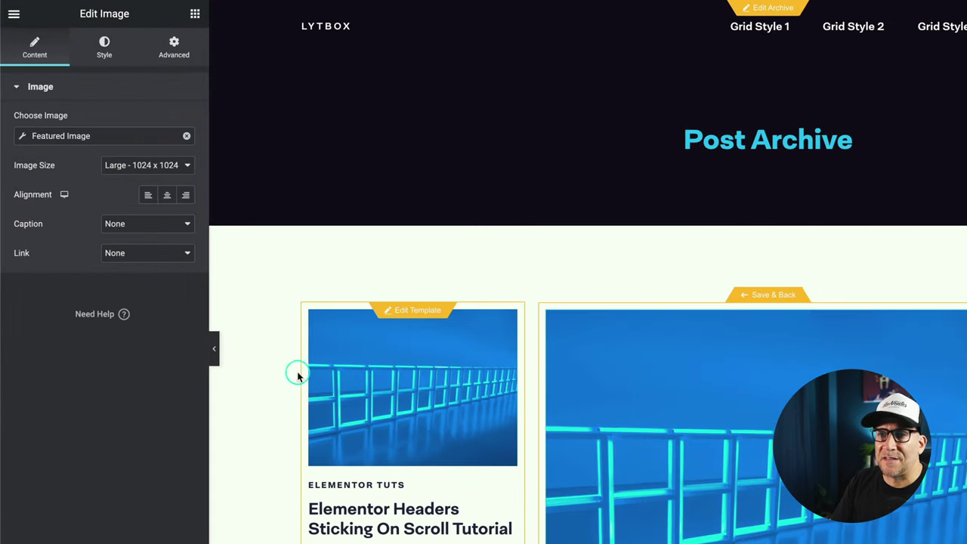
pyautogui.click(123, 259)
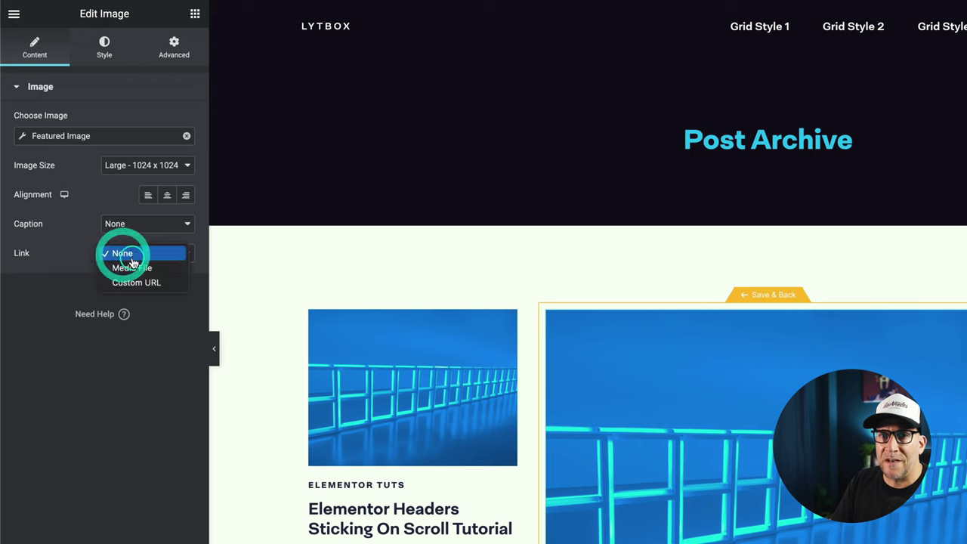
pyautogui.click(135, 281)
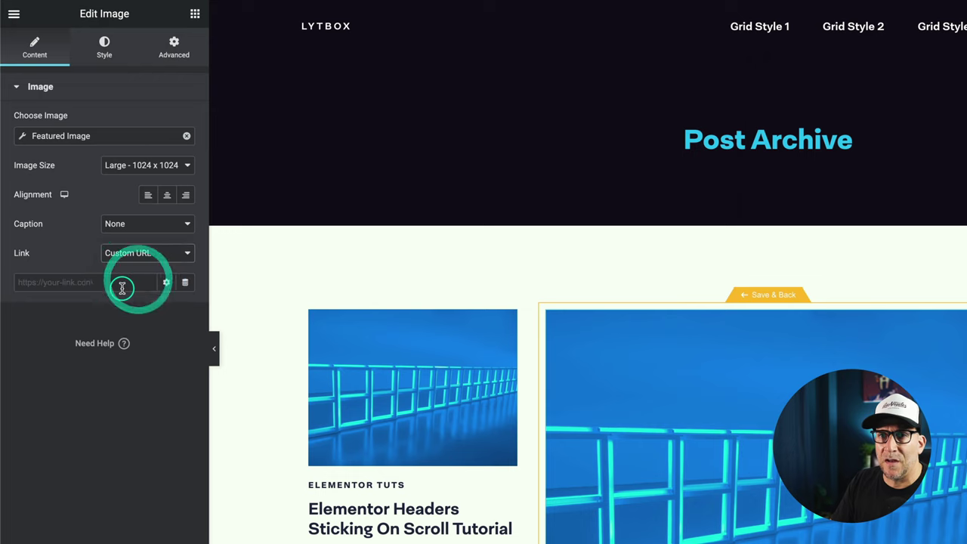
pyautogui.click(183, 284)
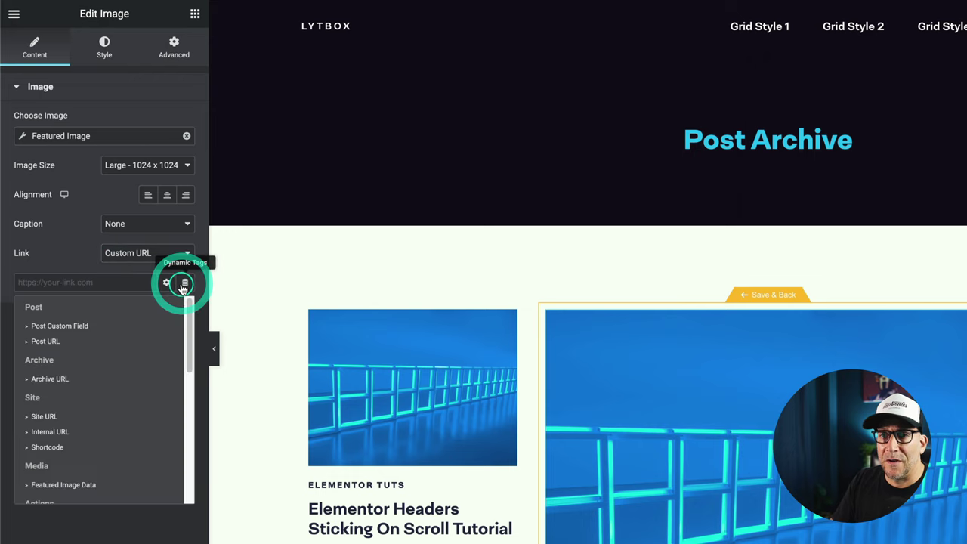
pyautogui.click(55, 341)
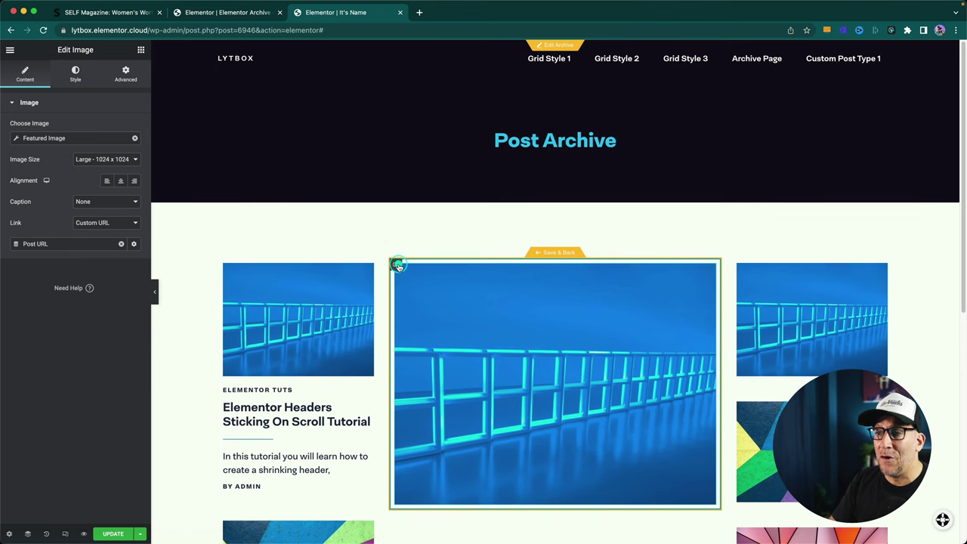
# Step: Try the a (link) HTML tag on the middle template's container, and restore the tag to Default
pyautogui.click(398, 265)
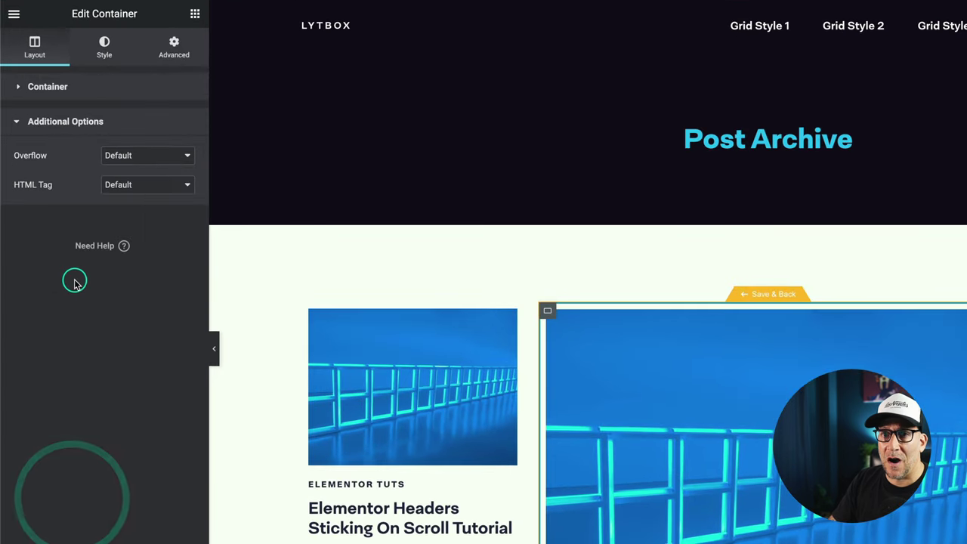
pyautogui.click(135, 181)
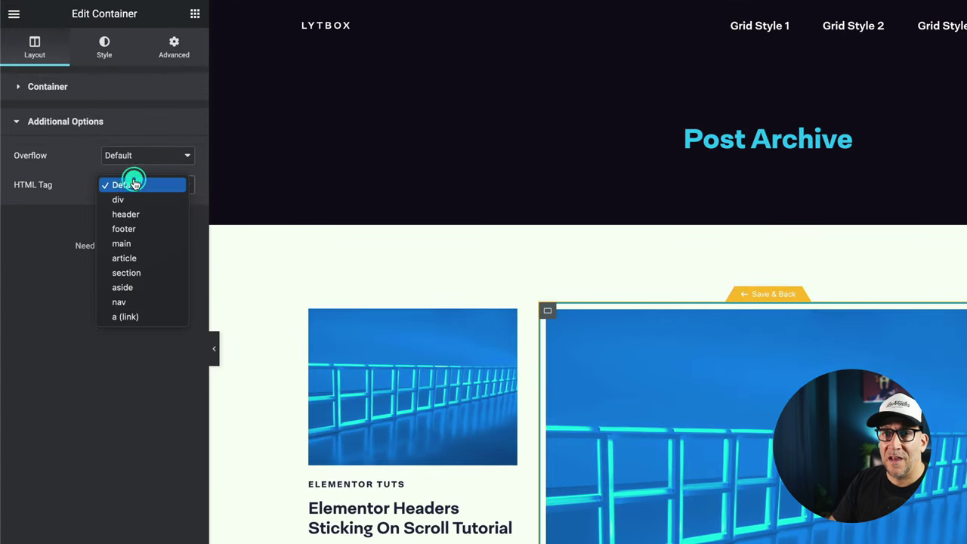
pyautogui.click(129, 316)
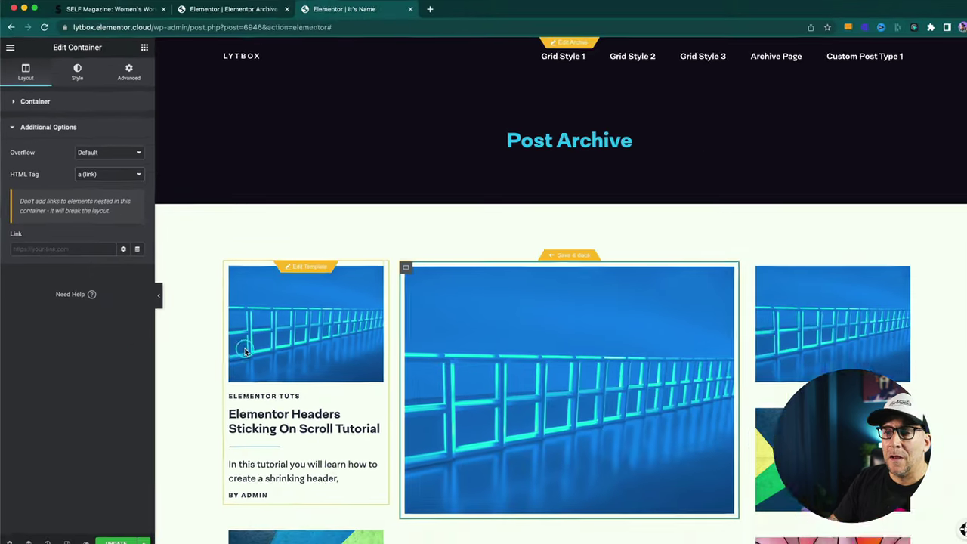
pyautogui.scroll(-1, 332, 451)
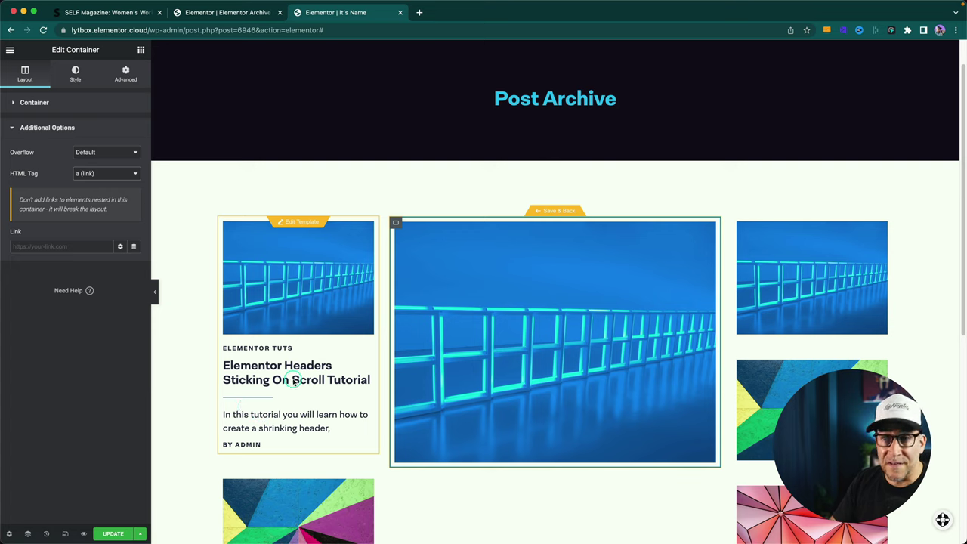
pyautogui.click(93, 173)
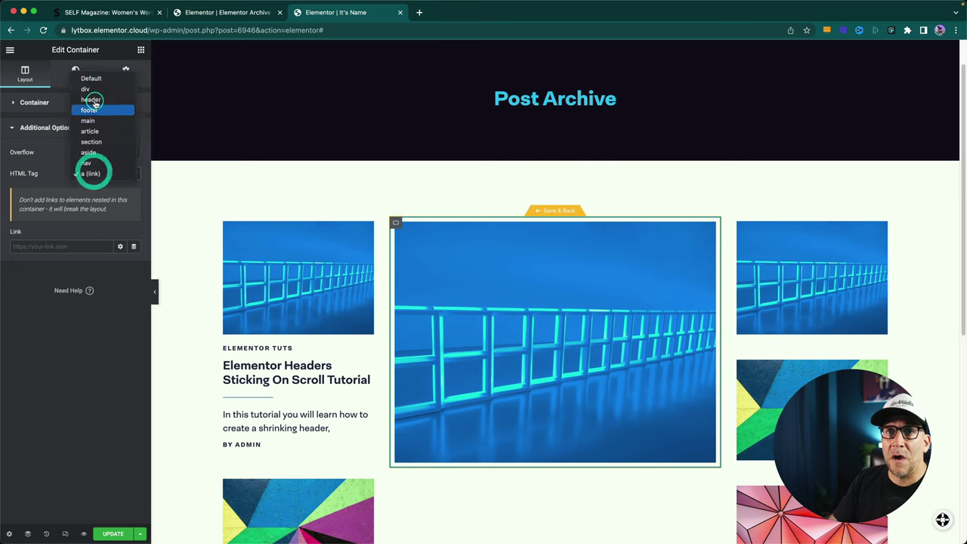
pyautogui.click(93, 76)
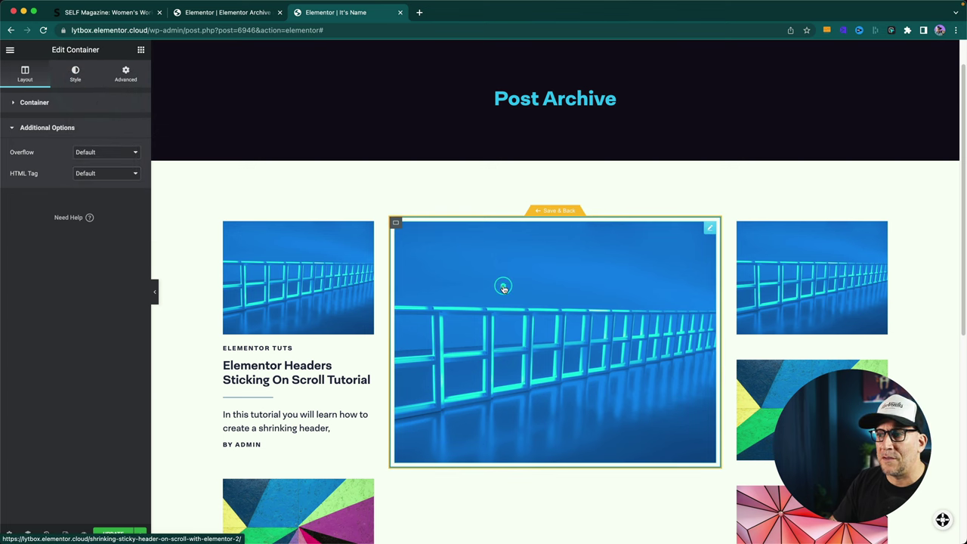
# Step: Set the middle column's featured image to width 100%, height 600 px and object fit Cover
pyautogui.click(503, 284)
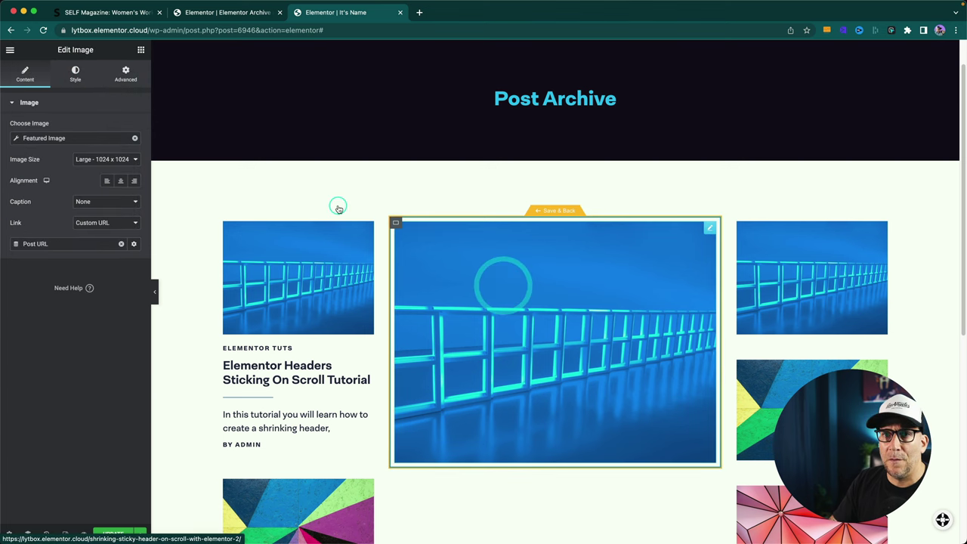
pyautogui.click(75, 76)
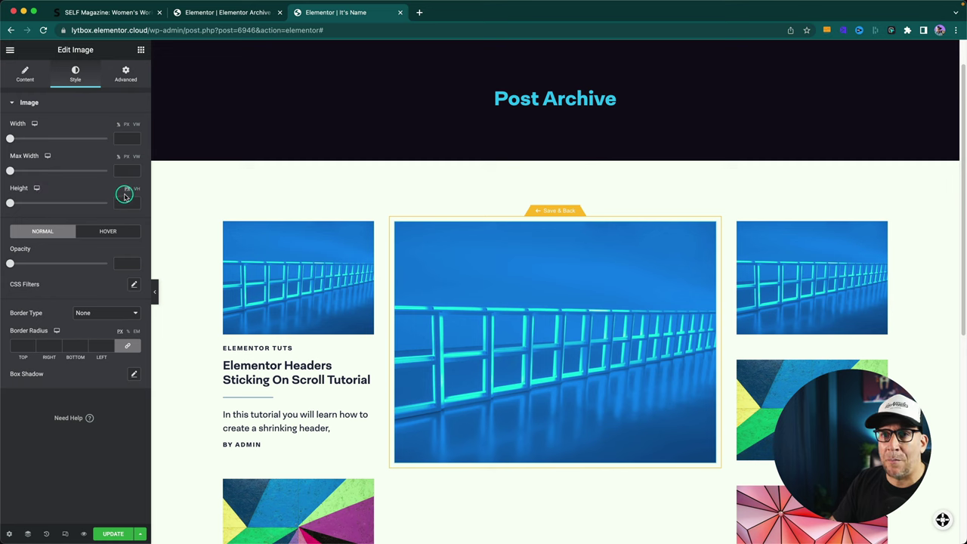
pyautogui.moveTo(124, 195); pyautogui.dragTo(93, 201)
pyautogui.click(98, 225)
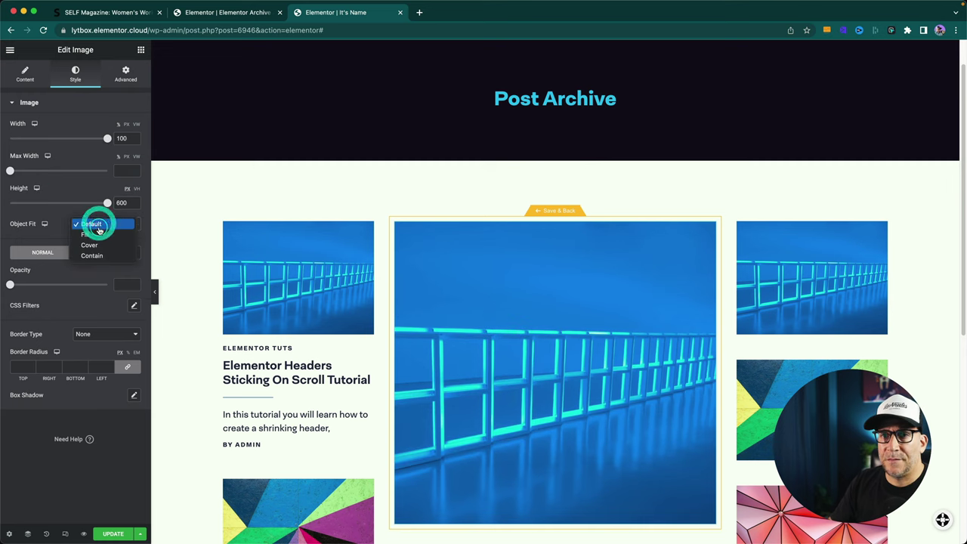
pyautogui.click(102, 250)
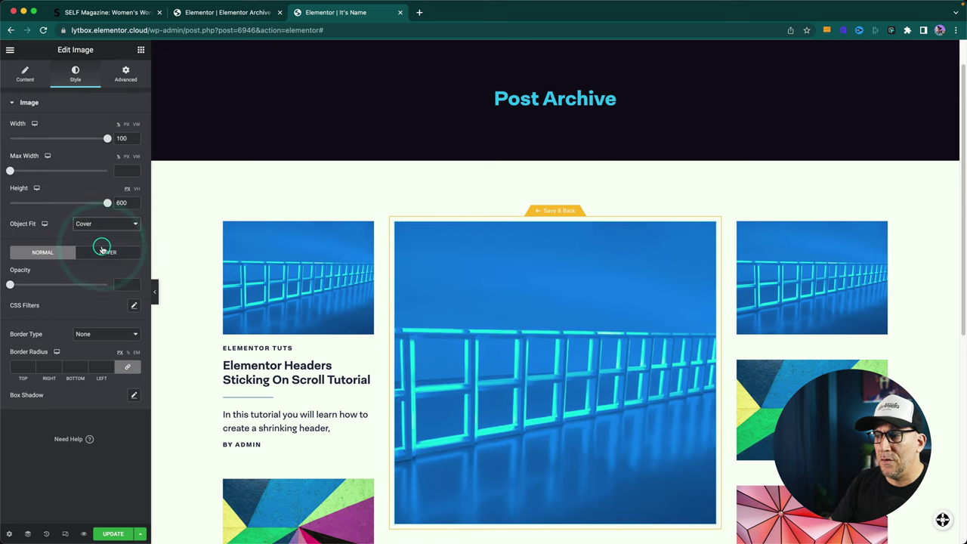
# Step: Add a Post Info widget below the featured image in the middle column's loop template
pyautogui.scroll(-3, 443, 400)
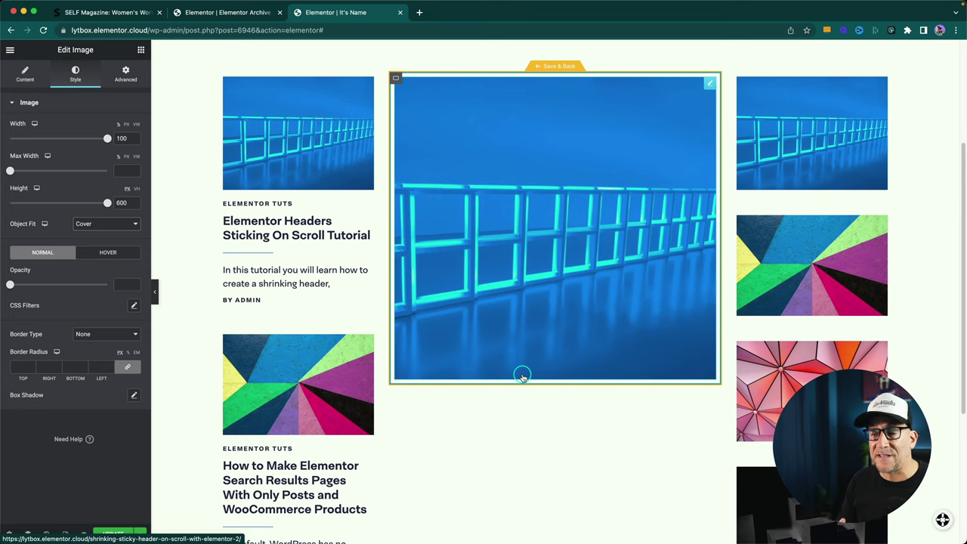
pyautogui.click(142, 50)
pyautogui.moveTo(39, 264); pyautogui.dragTo(458, 372)
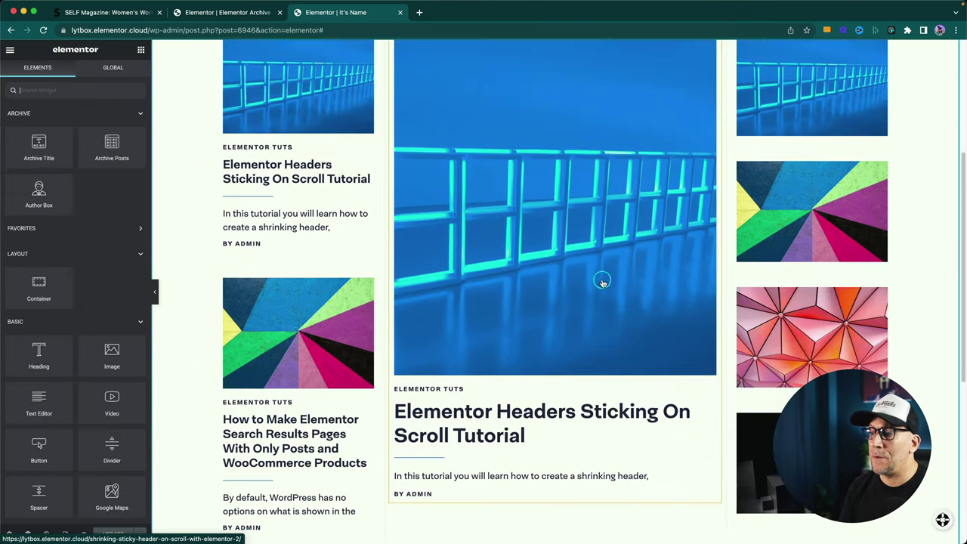
# Step: Open the third column's loop template for editing and delete its image
pyautogui.click(822, 112)
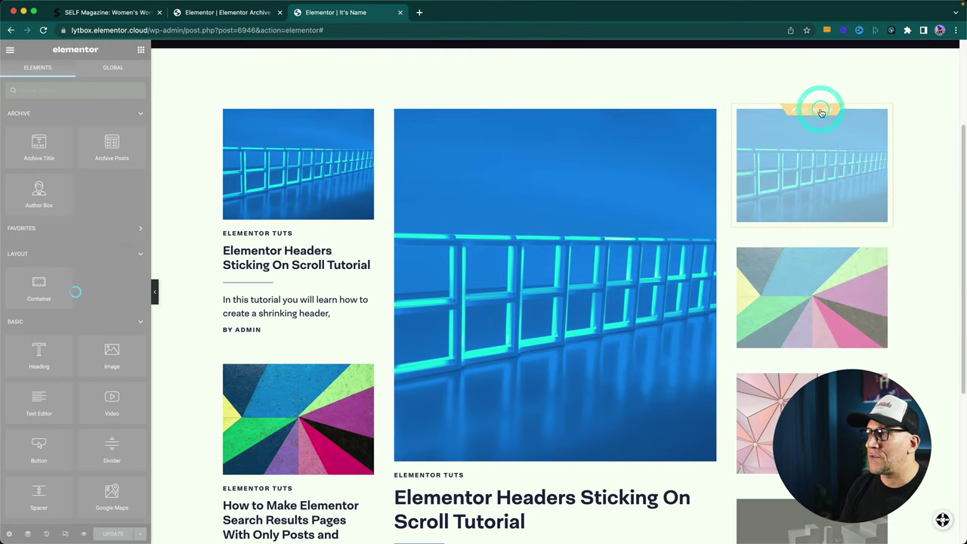
pyautogui.rightClick(875, 119)
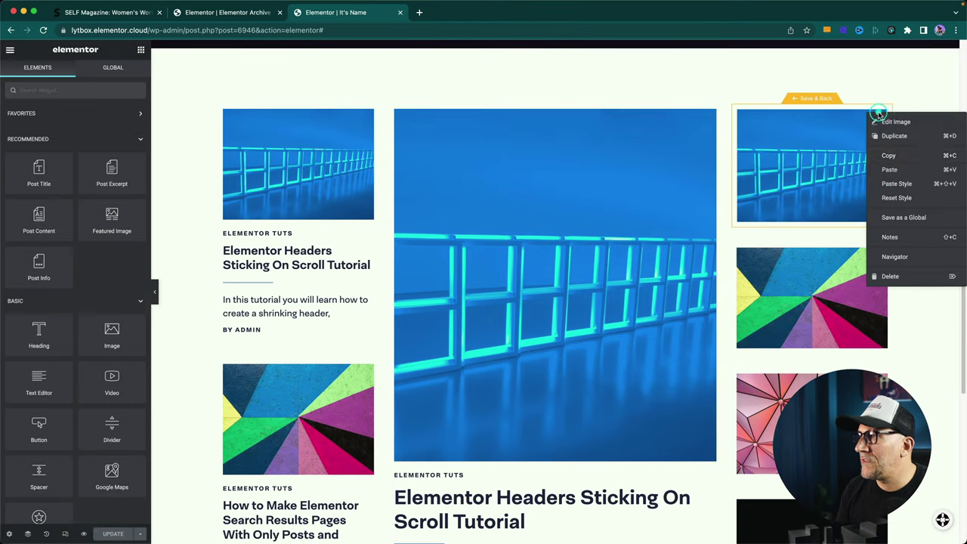
pyautogui.click(901, 266)
pyautogui.click(92, 71)
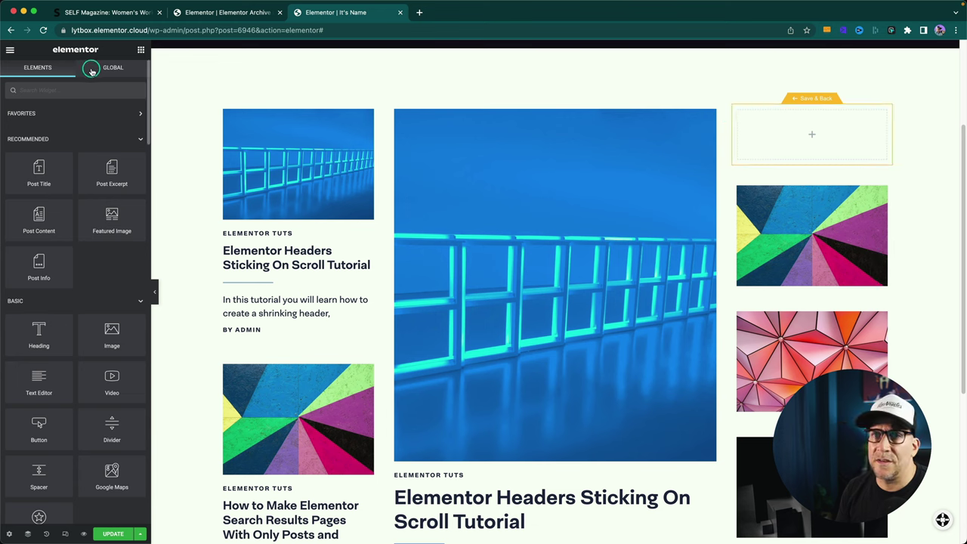
# Step: Add a Post Info widget to the third column's empty container and remove all its items except Comments
pyautogui.moveTo(47, 252); pyautogui.dragTo(805, 129)
pyautogui.click(131, 165)
pyautogui.click(131, 165)
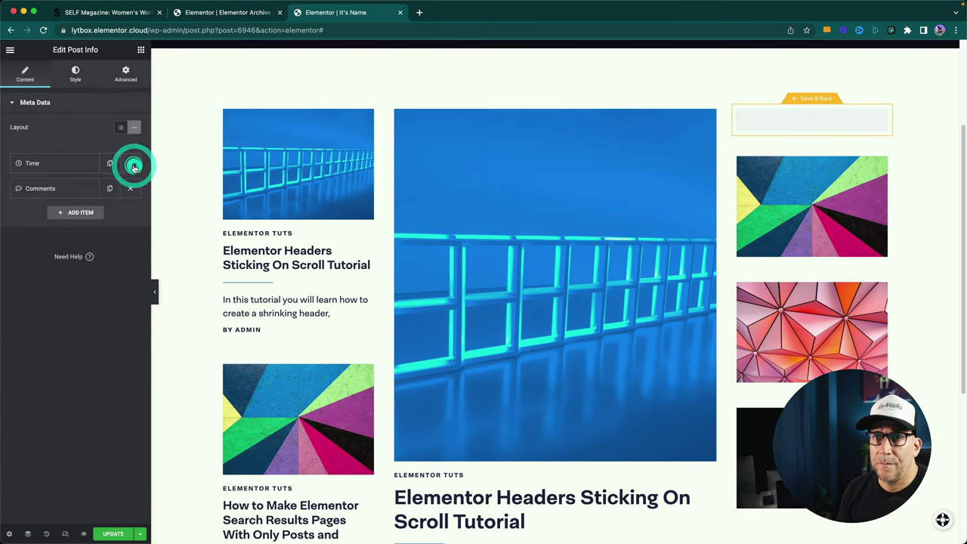
pyautogui.click(131, 163)
# Step: Change the remaining Post Info item to Terms with the Categories taxonomy and set its icon to None
pyautogui.click(86, 163)
pyautogui.click(93, 189)
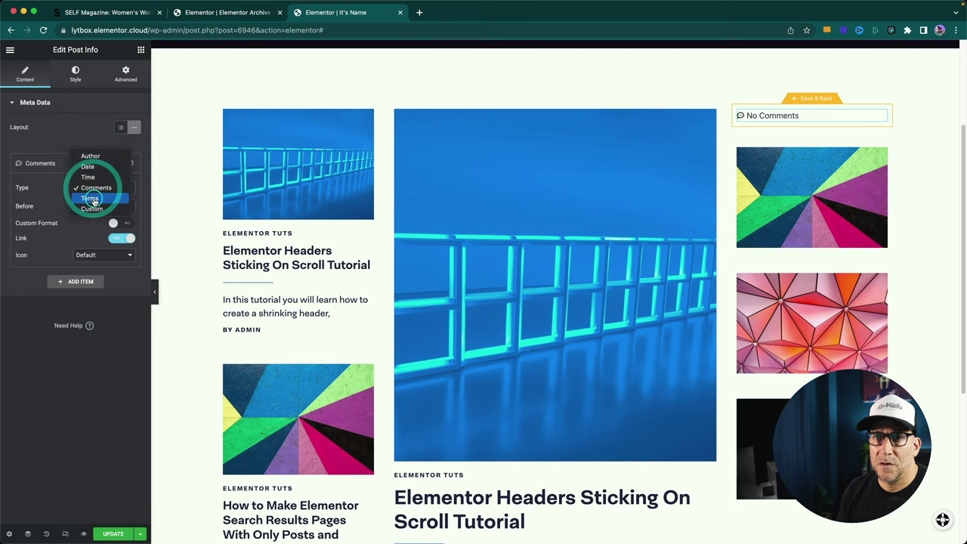
pyautogui.click(89, 198)
pyautogui.click(84, 217)
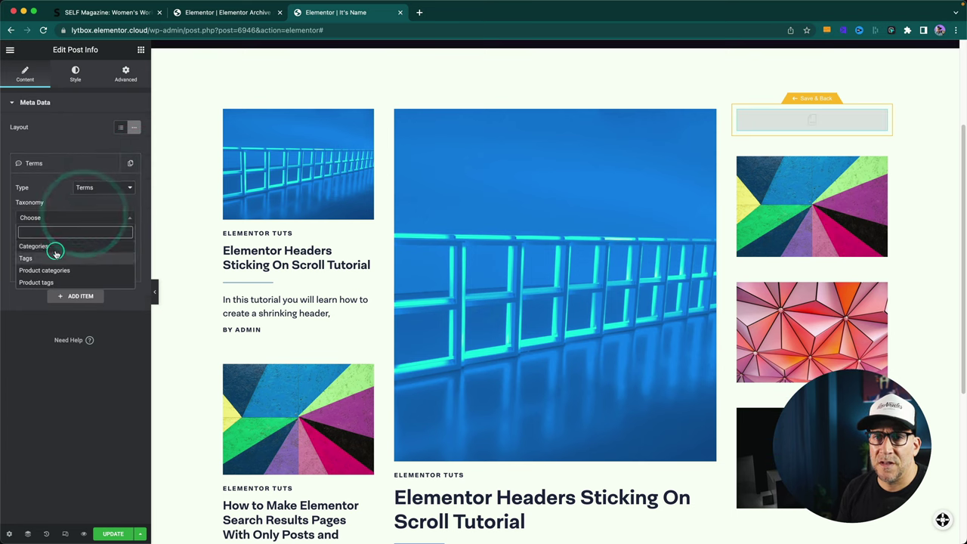
pyautogui.click(45, 246)
pyautogui.click(99, 268)
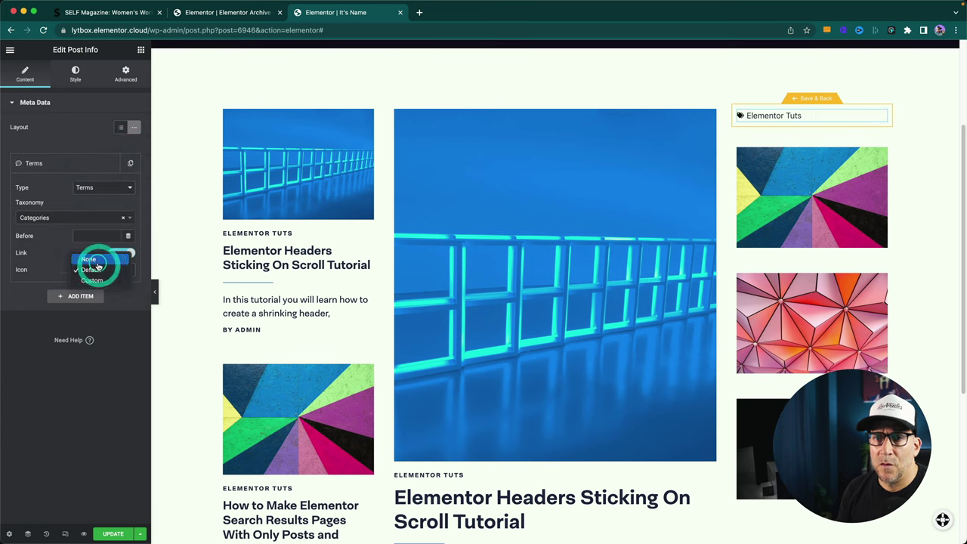
pyautogui.click(91, 285)
# Step: Center-align the third column's Post Info and give its text a blue global color
pyautogui.click(76, 76)
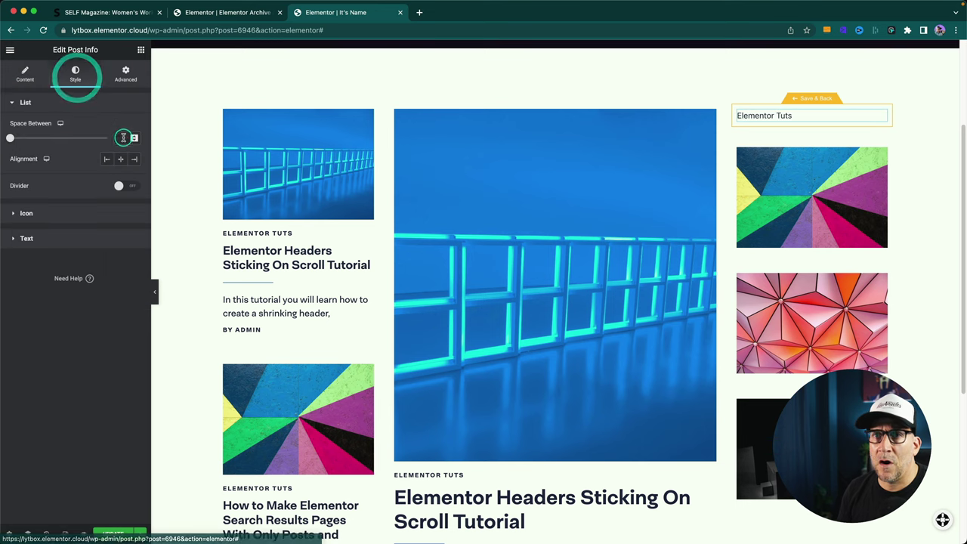
pyautogui.click(122, 159)
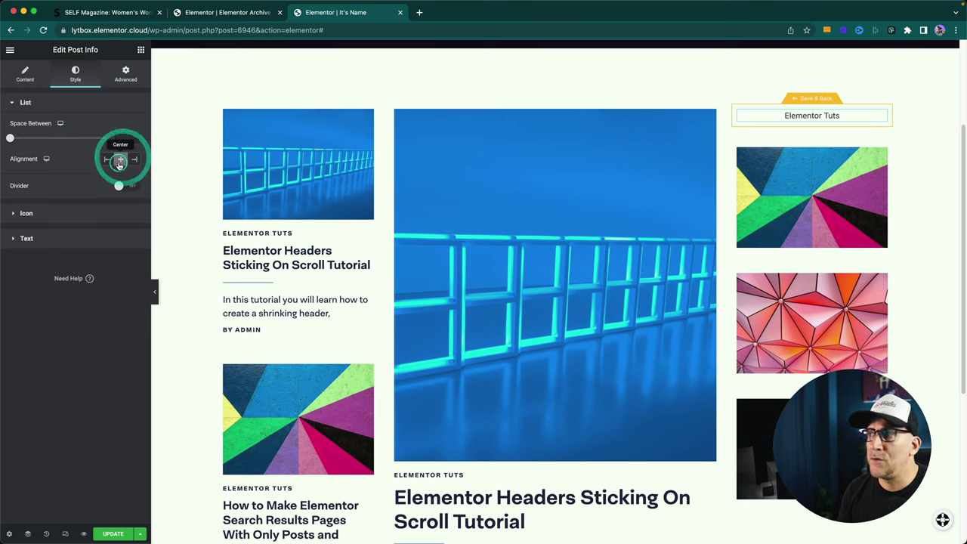
pyautogui.click(38, 237)
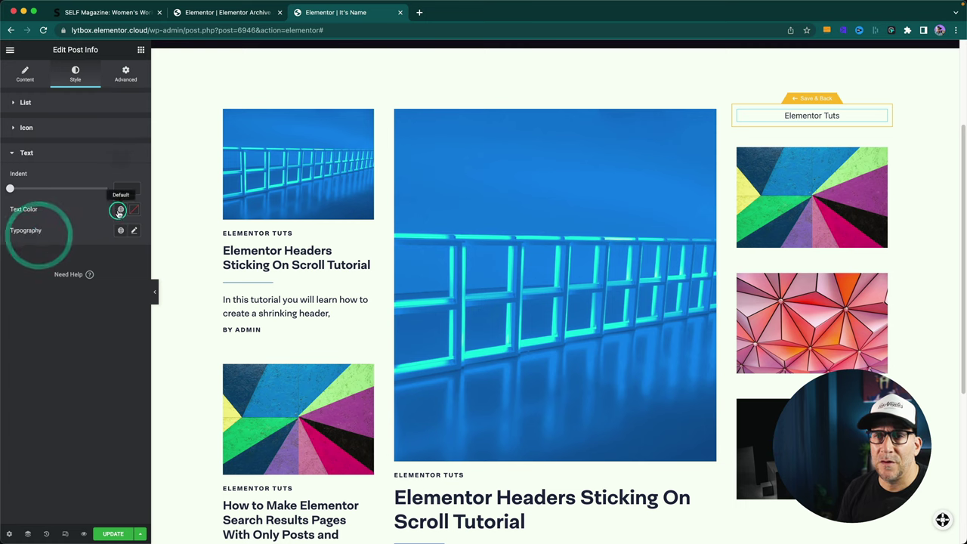
pyautogui.click(120, 209)
pyautogui.scroll(-5, 63, 266)
pyautogui.scroll(3, 63, 265)
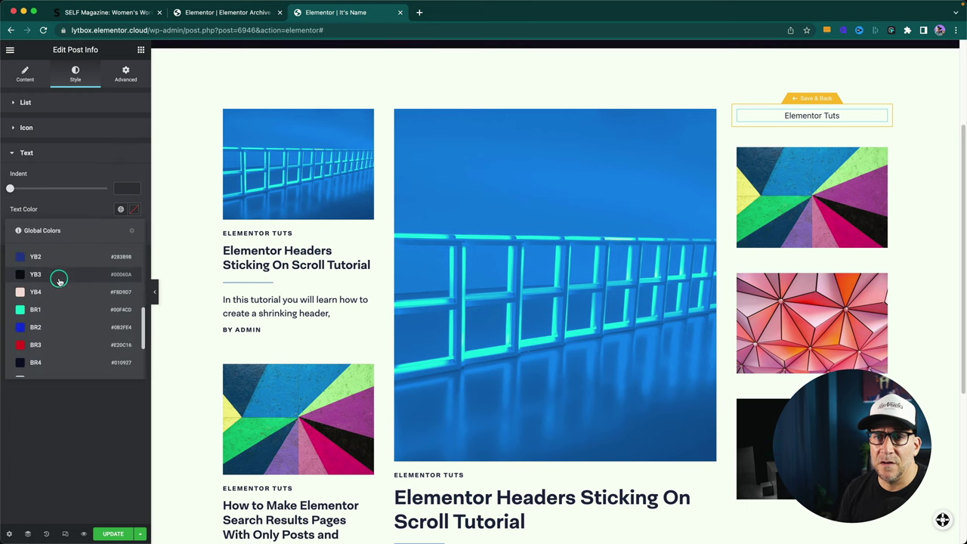
pyautogui.click(59, 281)
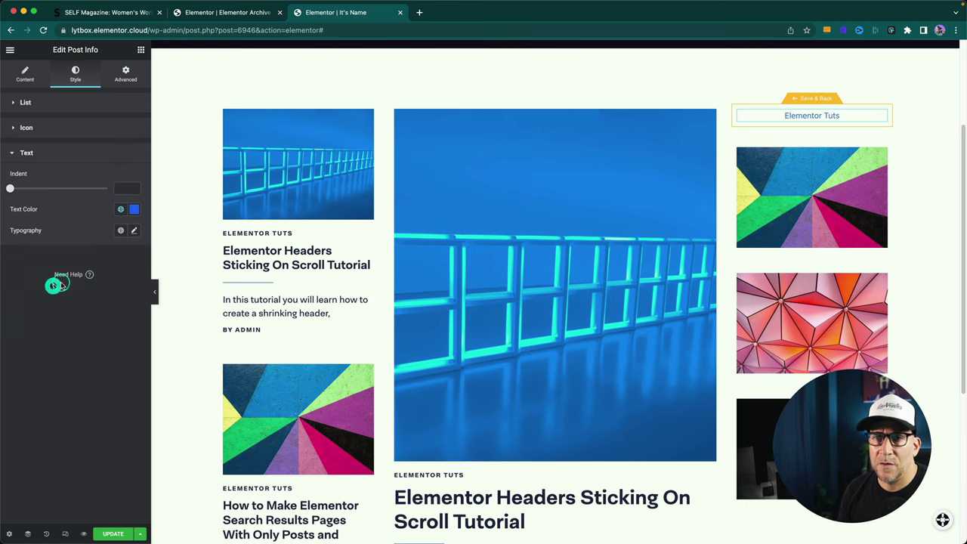
# Step: Apply the Tiny Text global font to the third column's Post Info text
pyautogui.click(121, 232)
pyautogui.scroll(-3, 83, 308)
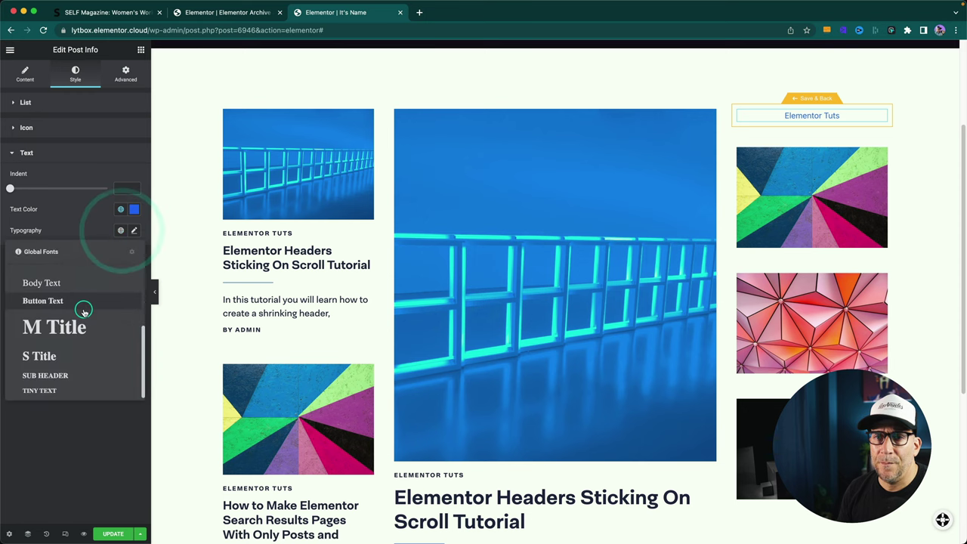
pyautogui.click(55, 391)
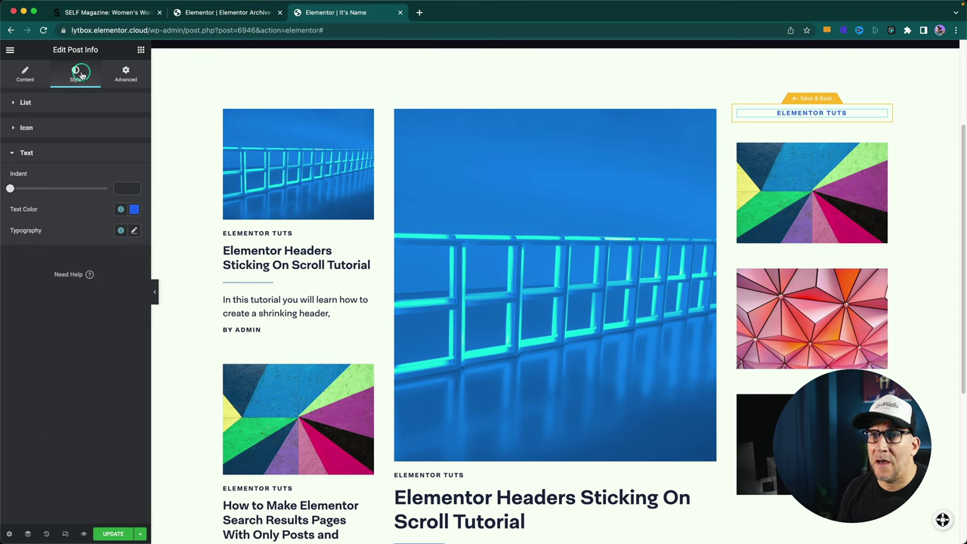
# Step: Add a Heading widget below the category text in the third column's template and bind its title to the dynamic Post Title
pyautogui.click(141, 52)
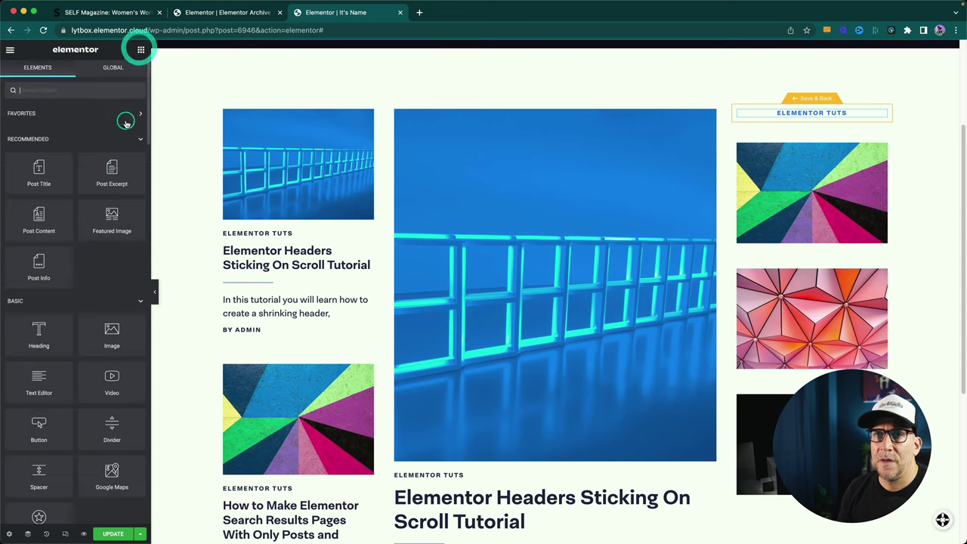
pyautogui.moveTo(92, 320); pyautogui.dragTo(814, 113)
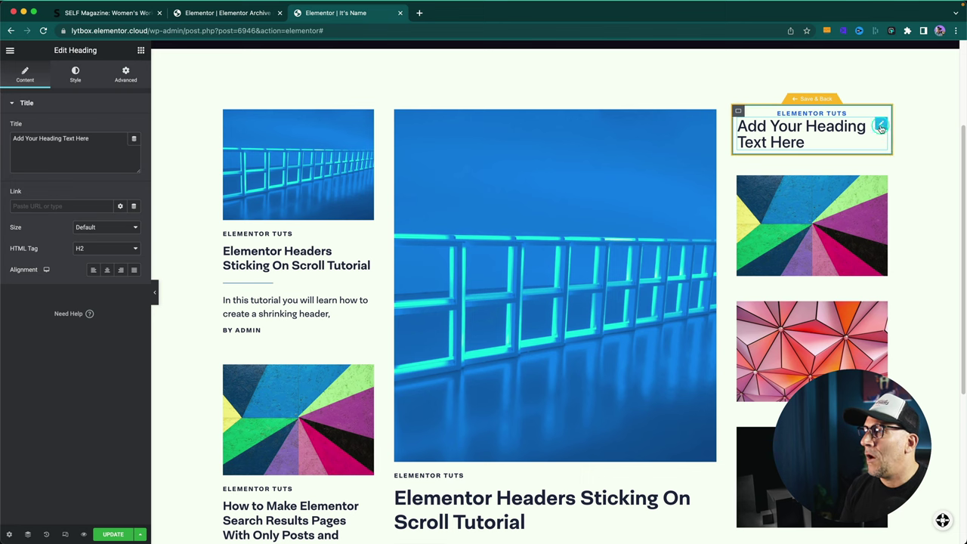
pyautogui.click(134, 140)
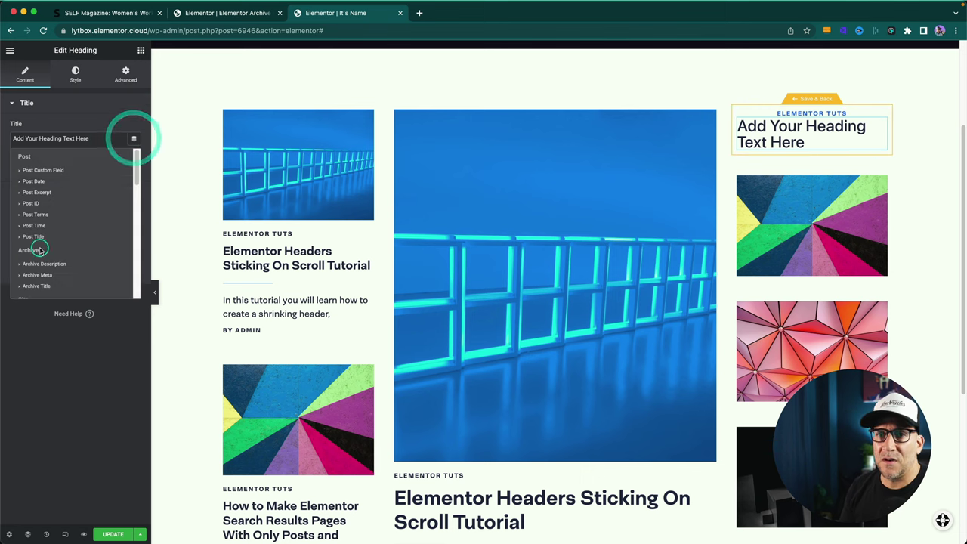
pyautogui.click(38, 241)
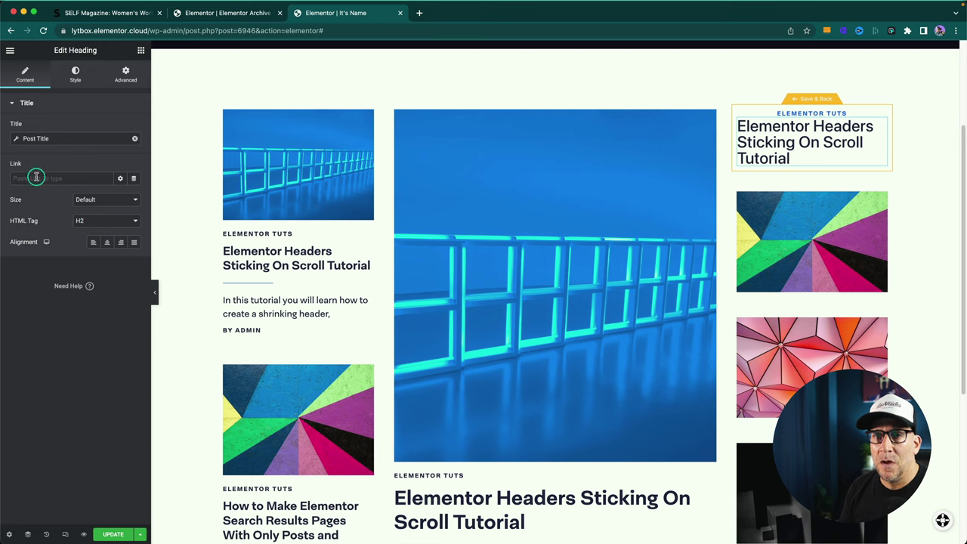
# Step: Link the third column's title heading to the dynamic Post URL and center-align it
pyautogui.click(134, 179)
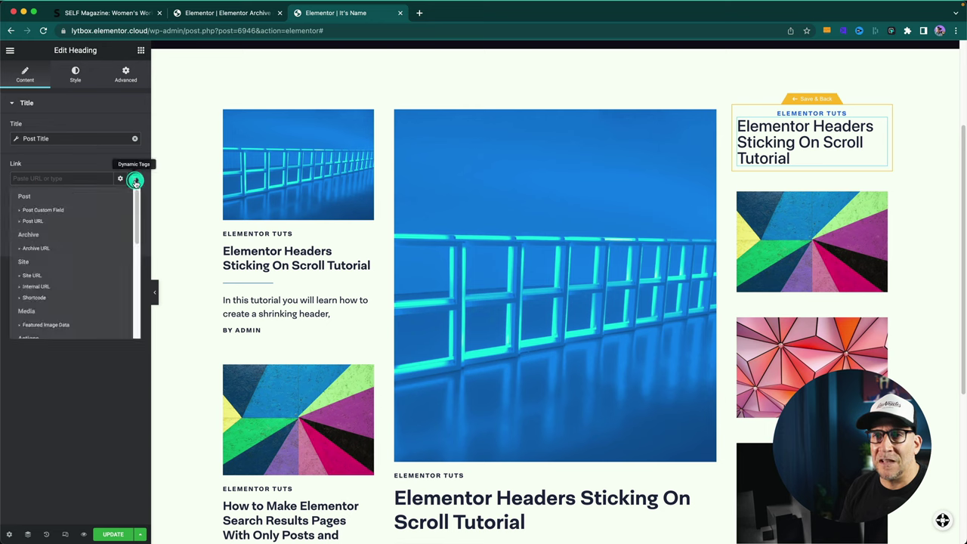
pyautogui.click(37, 221)
pyautogui.click(108, 242)
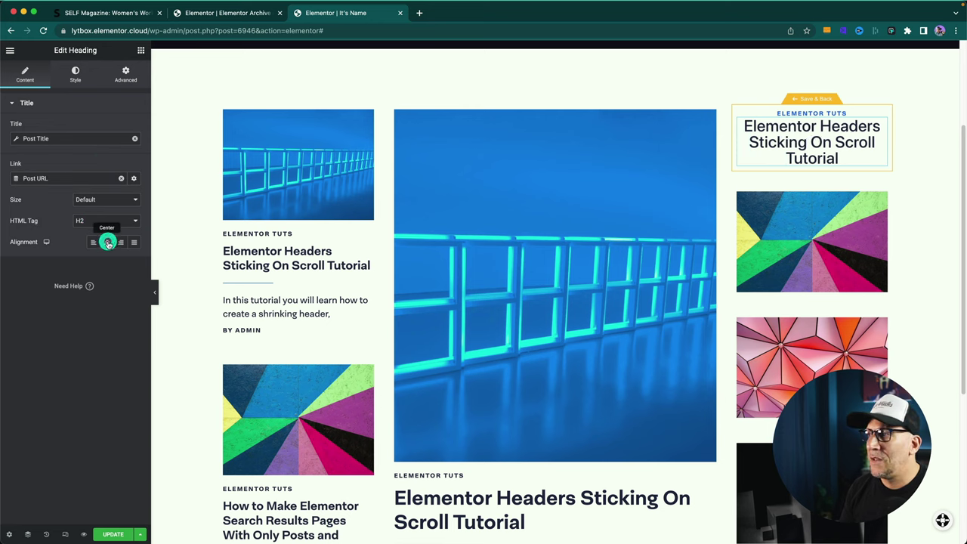
# Step: Give the third column's title heading a dark global text color and a small bold global font
pyautogui.click(75, 74)
pyautogui.click(121, 128)
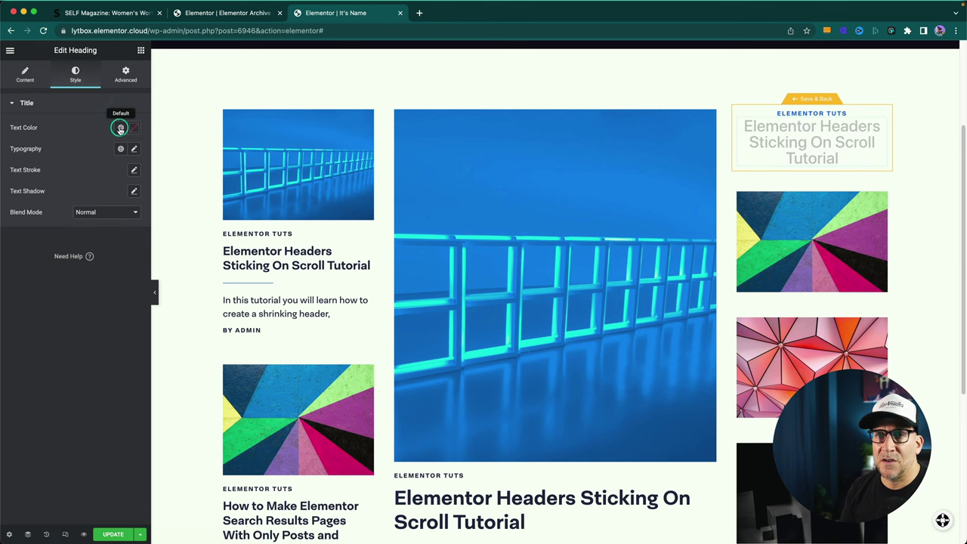
pyautogui.click(61, 190)
pyautogui.click(120, 149)
pyautogui.scroll(-2, 94, 228)
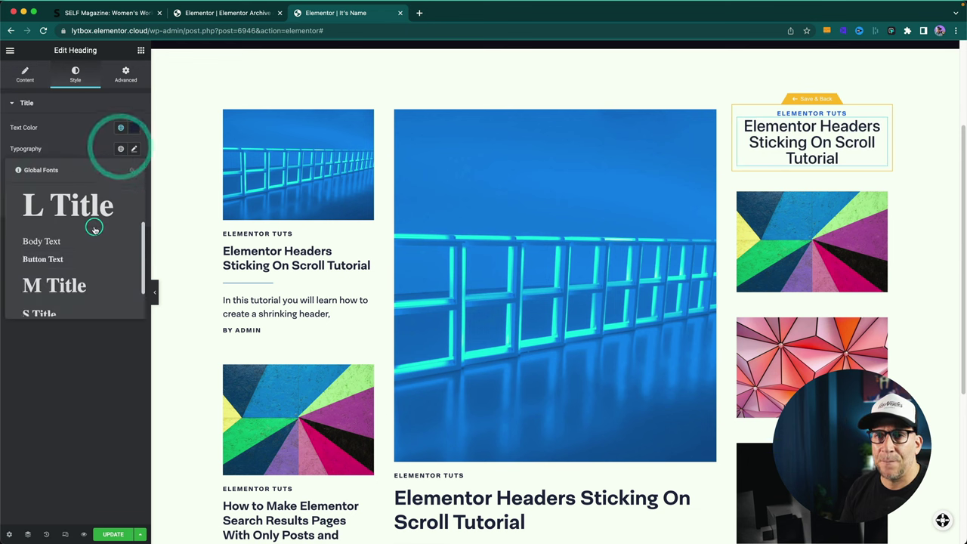
pyautogui.scroll(-2, 95, 228)
pyautogui.click(79, 219)
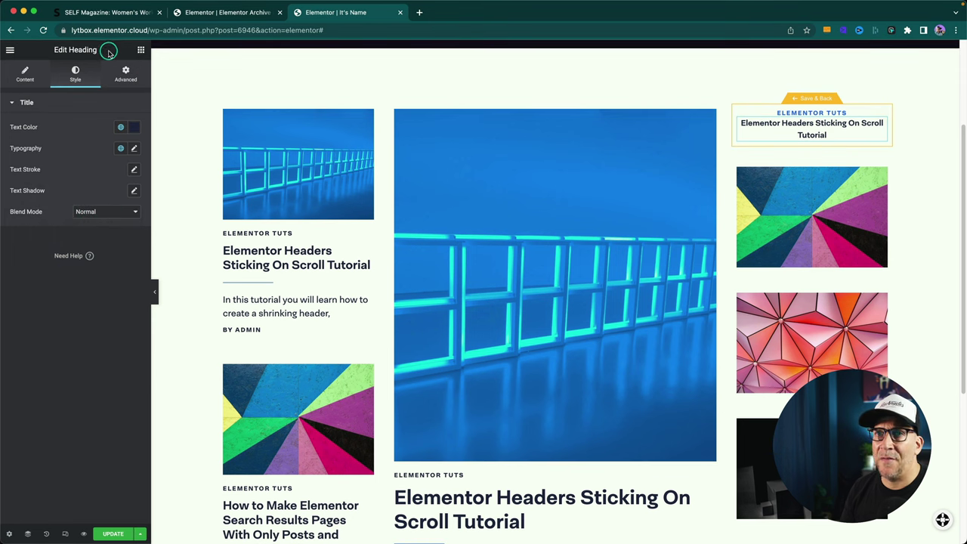
# Step: Add a second Post Info widget below the third column's title and remove its Date, Time and Comments items
pyautogui.click(139, 50)
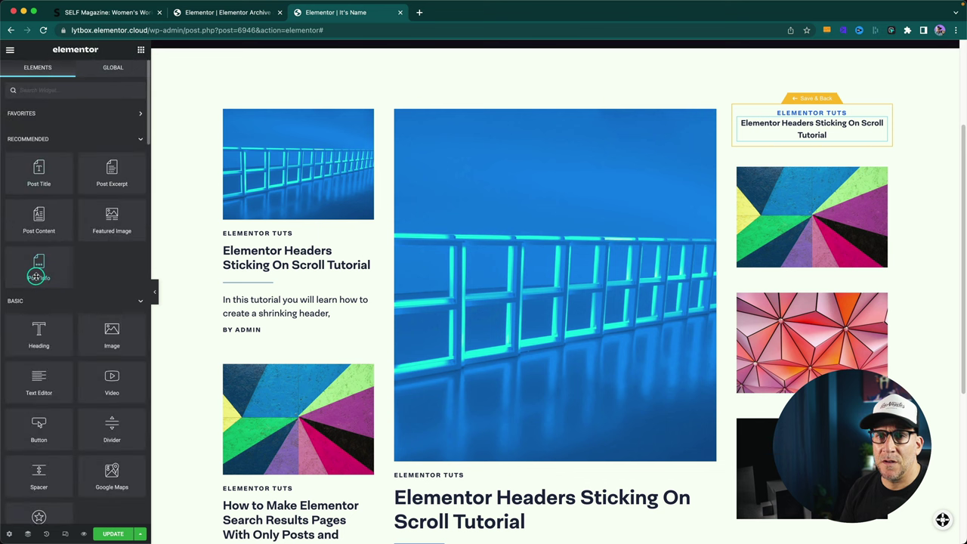
pyautogui.moveTo(39, 264); pyautogui.dragTo(829, 138)
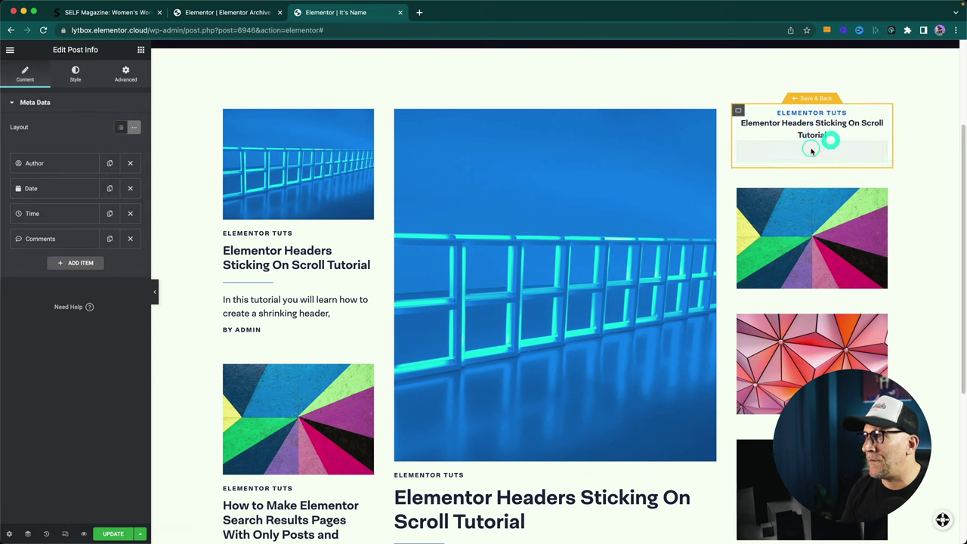
pyautogui.click(130, 188)
pyautogui.click(130, 188)
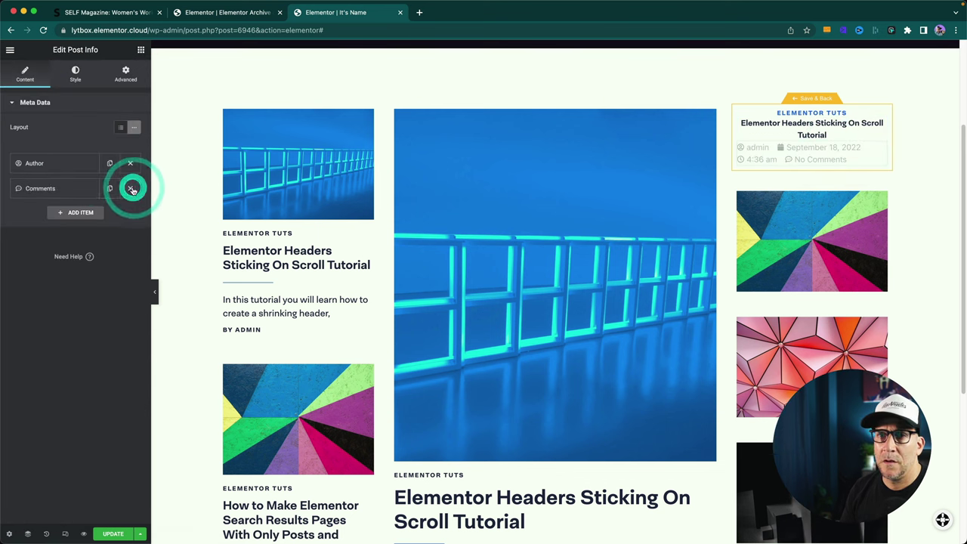
pyautogui.click(130, 188)
# Step: Set the Author item's icon to None and center-align the author Post Info
pyautogui.click(68, 162)
pyautogui.click(86, 223)
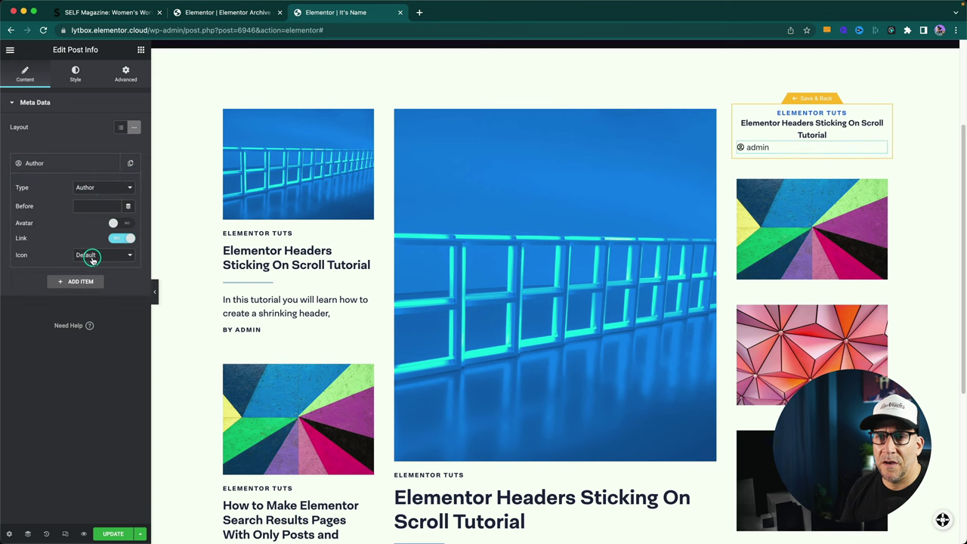
pyautogui.click(94, 245)
pyautogui.click(75, 80)
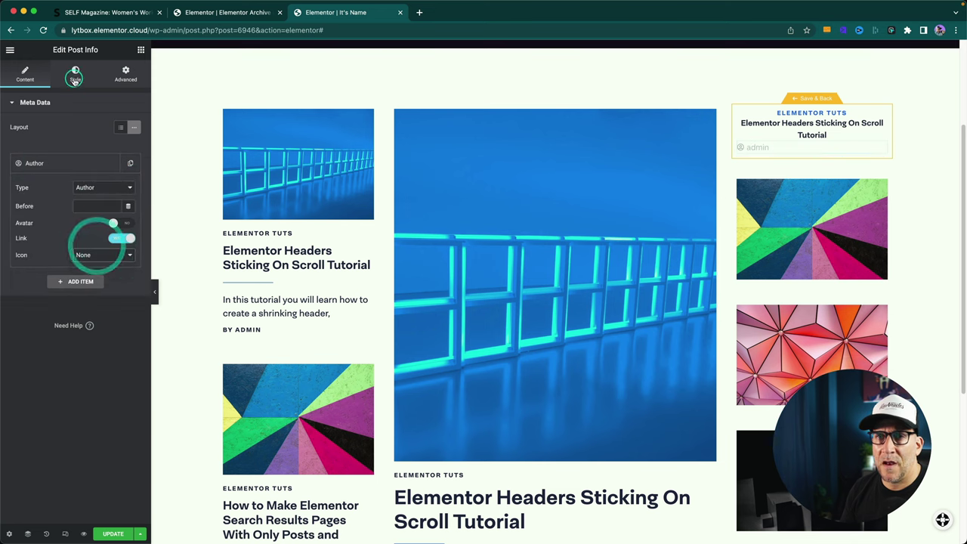
pyautogui.click(74, 76)
pyautogui.click(123, 161)
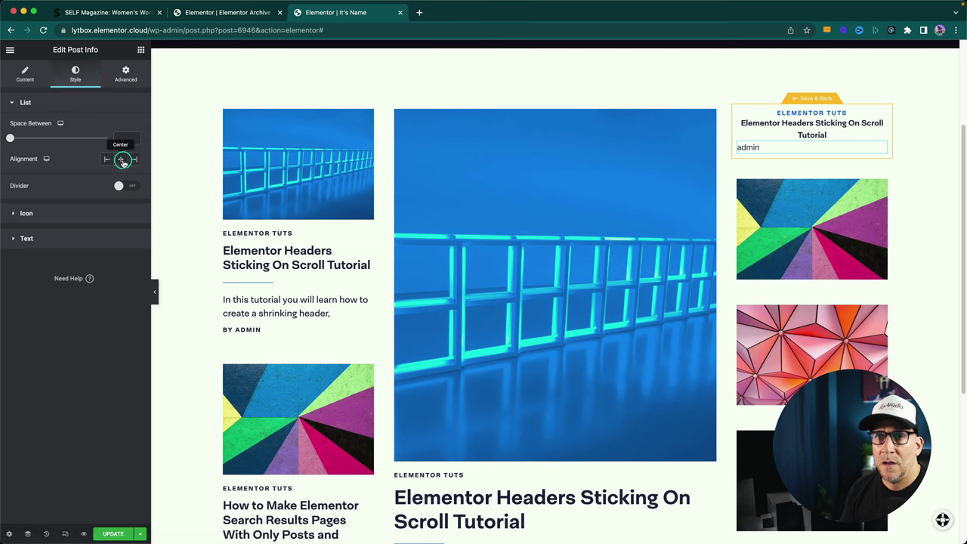
# Step: Give the author Post Info text a dark global color and the Tiny Text global font
pyautogui.click(43, 236)
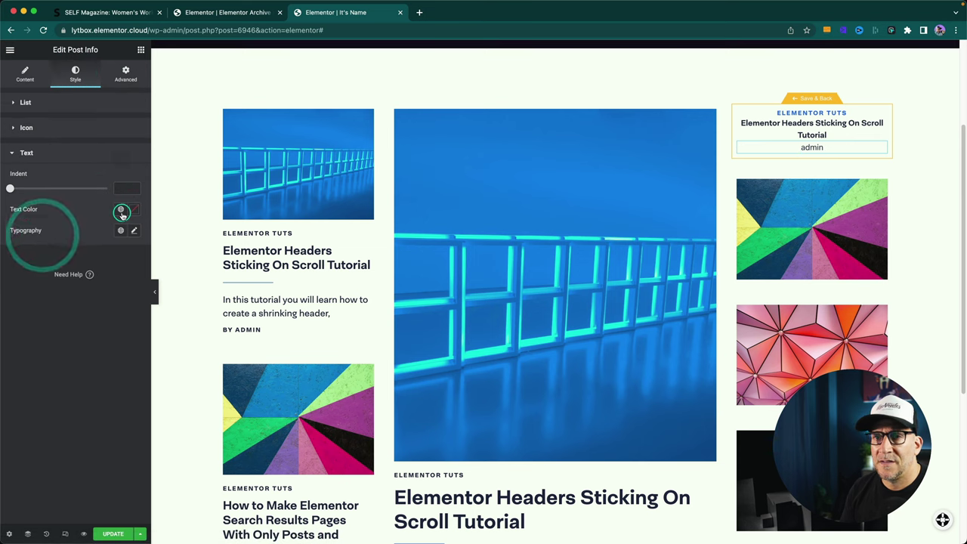
pyautogui.click(121, 212)
pyautogui.click(75, 270)
pyautogui.click(121, 229)
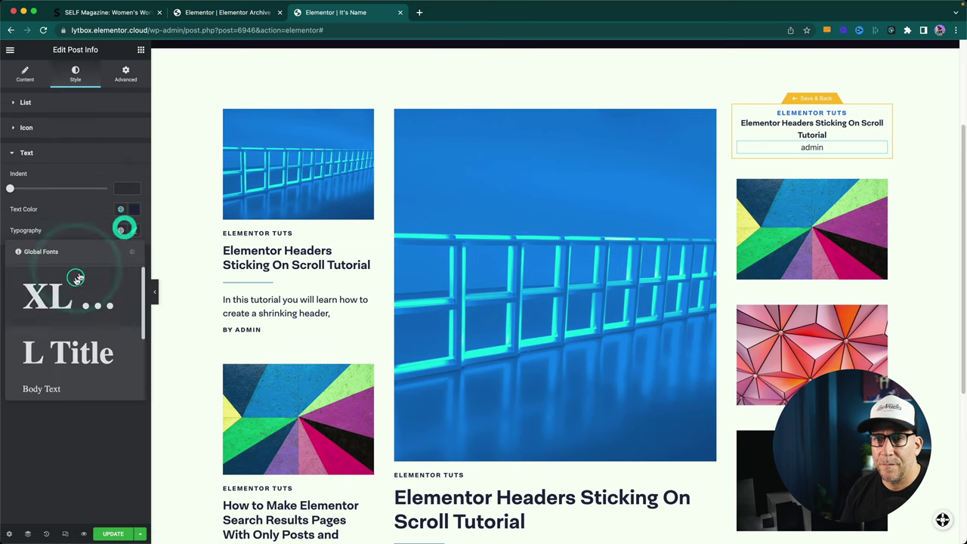
pyautogui.scroll(-5, 75, 302)
pyautogui.click(57, 378)
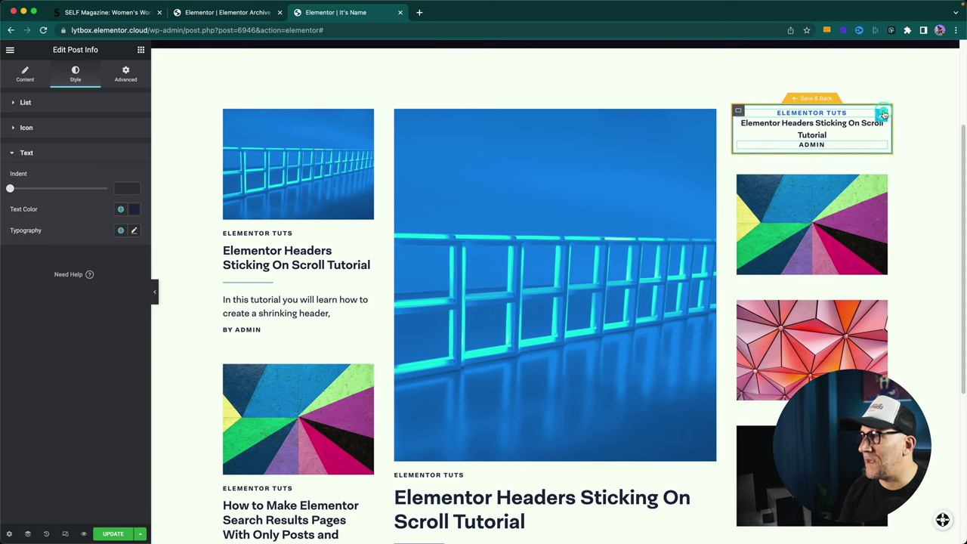
# Step: Set the bottom padding of the third column's category Post Info to 12 px, using the SELF page as spacing reference
pyautogui.click(883, 113)
pyautogui.click(125, 73)
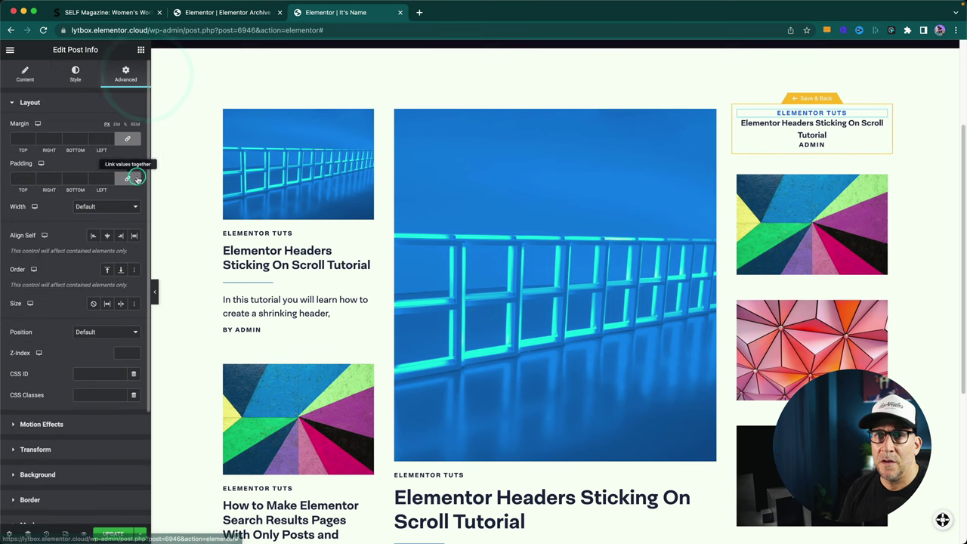
pyautogui.click(108, 11)
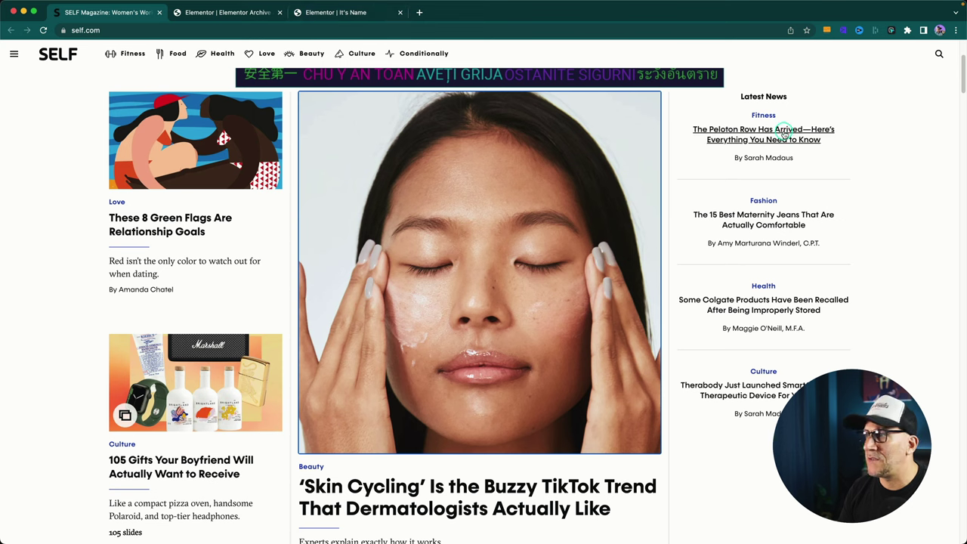
pyautogui.click(335, 12)
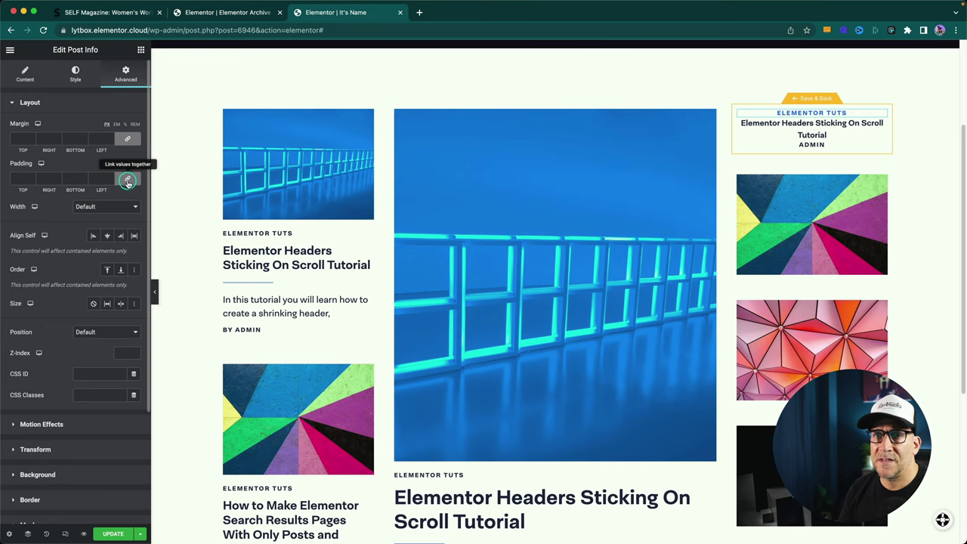
pyautogui.click(128, 183)
pyautogui.click(67, 178)
pyautogui.write('12')
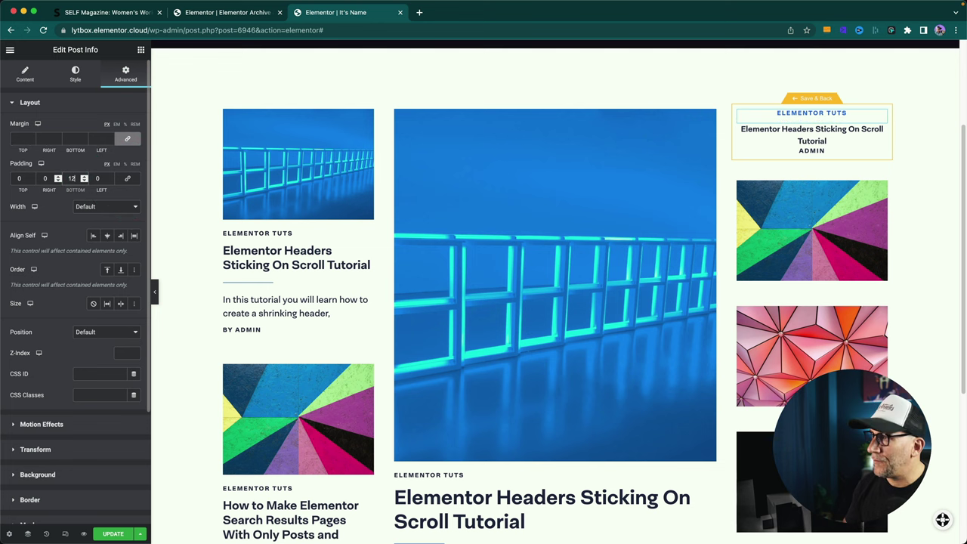
# Step: Add bottom padding to the third column's title heading and compare the item layout with the SELF page
pyautogui.click(881, 133)
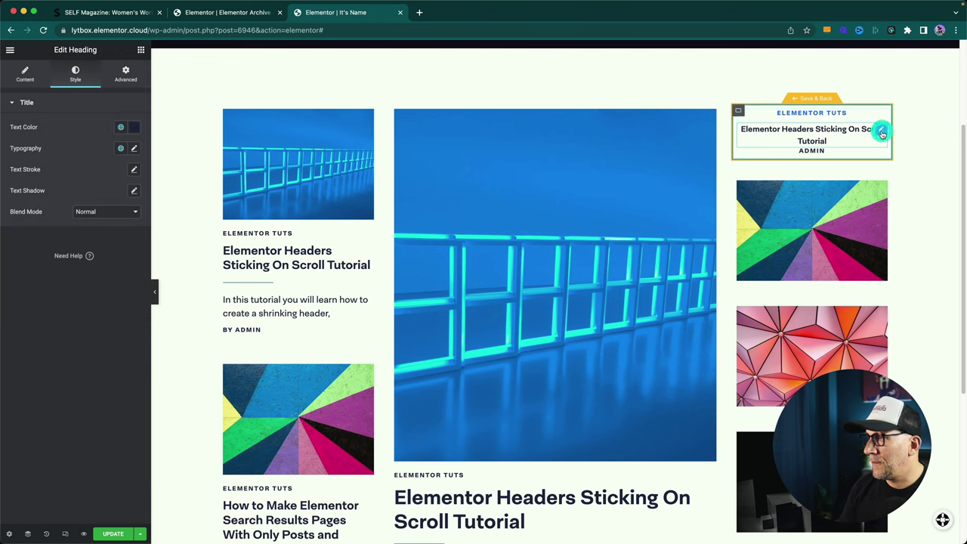
pyautogui.click(126, 74)
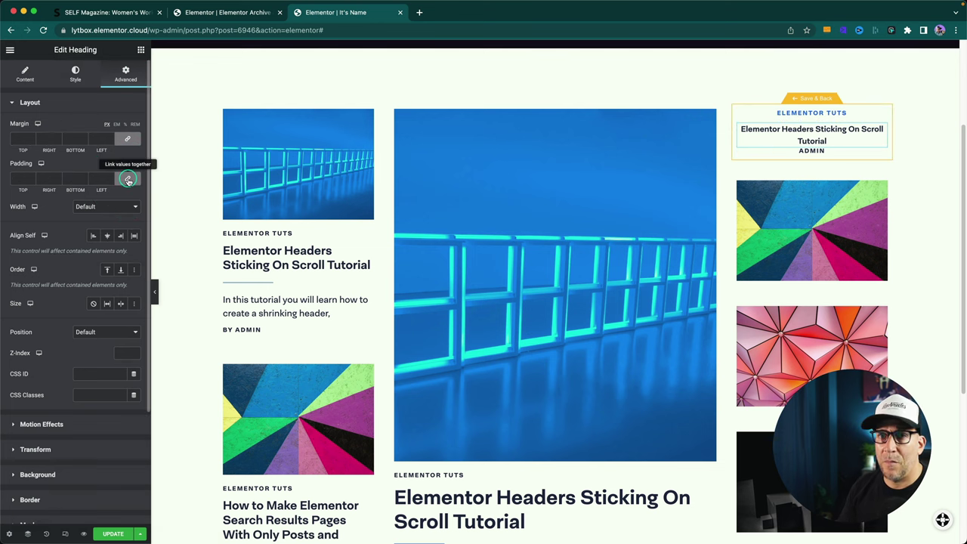
pyautogui.click(127, 180)
pyautogui.click(68, 178)
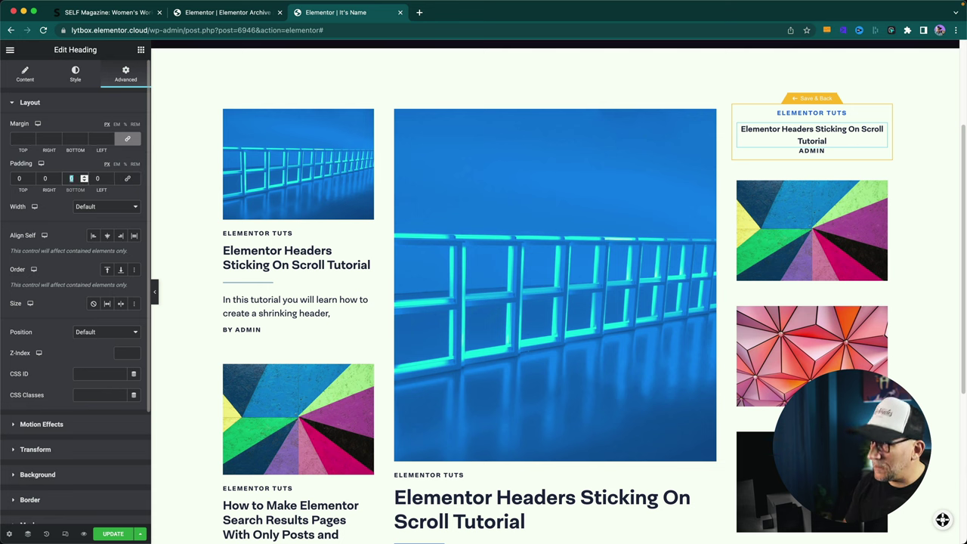
pyautogui.click(78, 12)
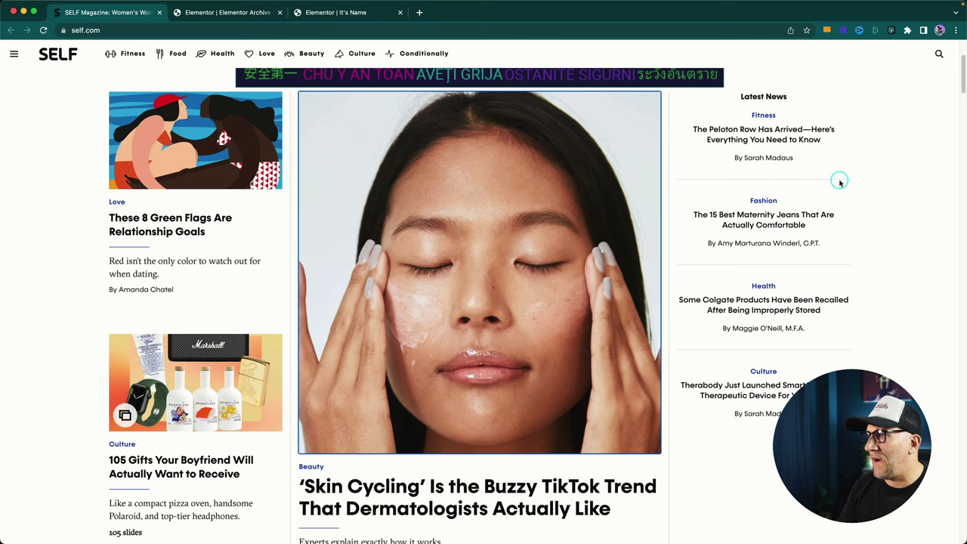
pyautogui.click(359, 14)
# Step: Add a light Divider with weight 1 and 50 px top padding below the author line, and save the template to return to the archive
pyautogui.click(135, 50)
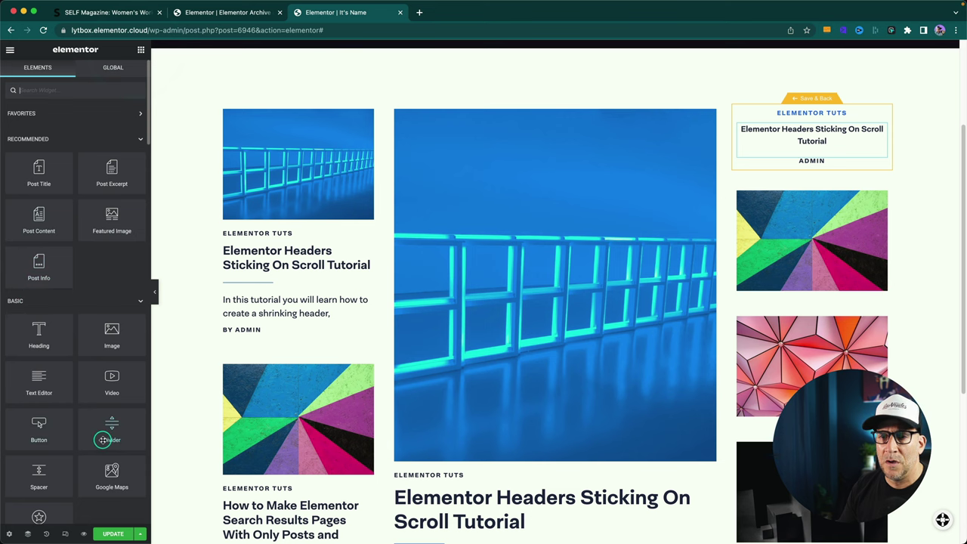
pyautogui.moveTo(106, 440); pyautogui.dragTo(812, 170)
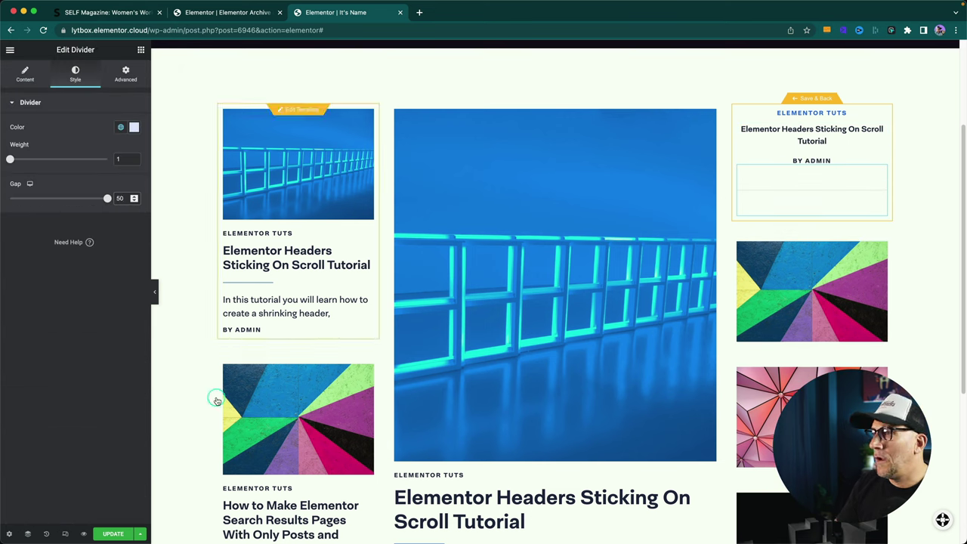
pyautogui.click(811, 98)
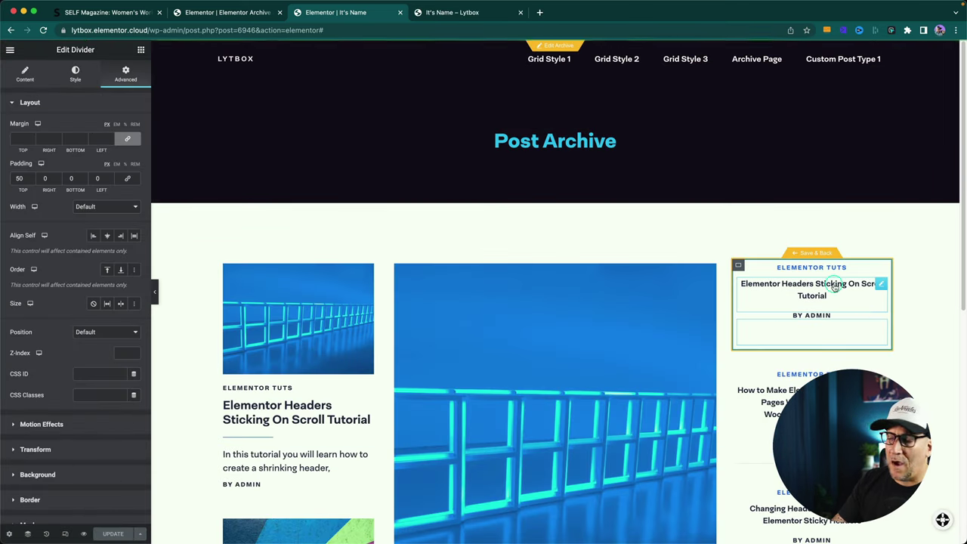
pyautogui.click(807, 251)
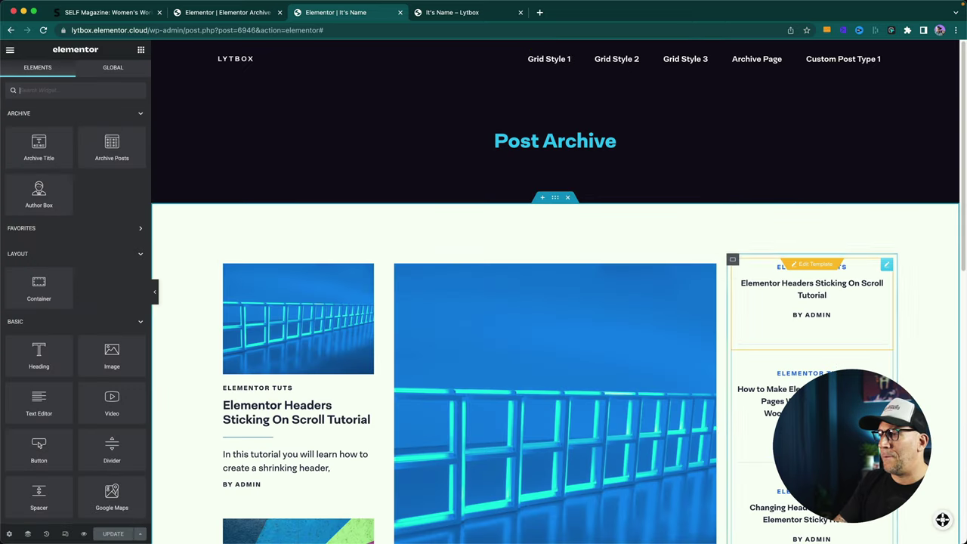
# Step: Add a Heading widget above the third column's Loop Grid, using the SELF page's Latest News heading as reference
pyautogui.scroll(-2, 746, 227)
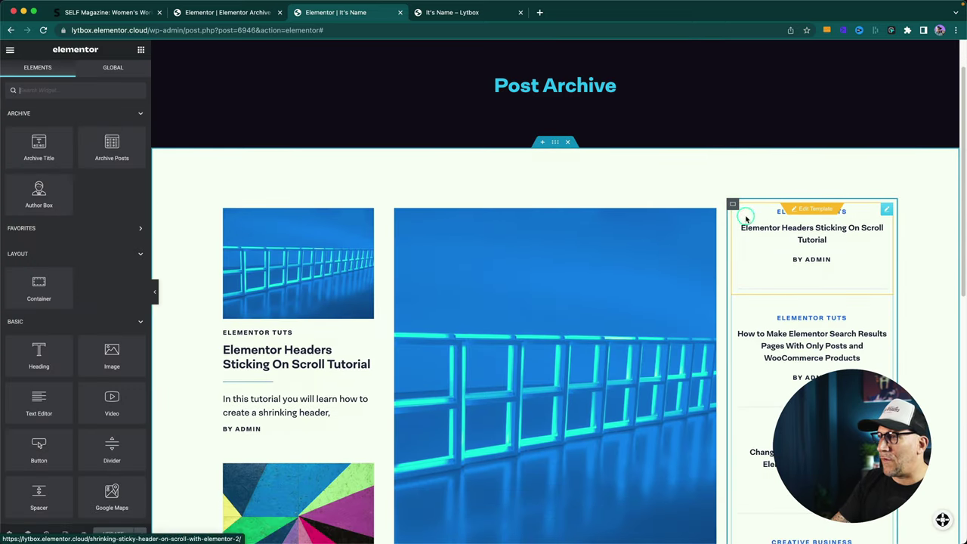
pyautogui.click(108, 13)
pyautogui.tripleClick(748, 96)
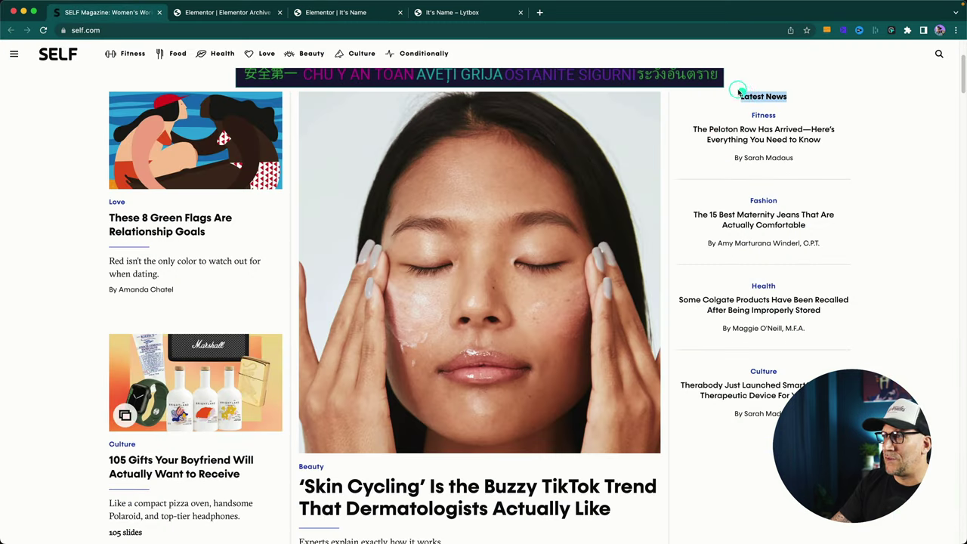
pyautogui.click(446, 12)
pyautogui.click(340, 13)
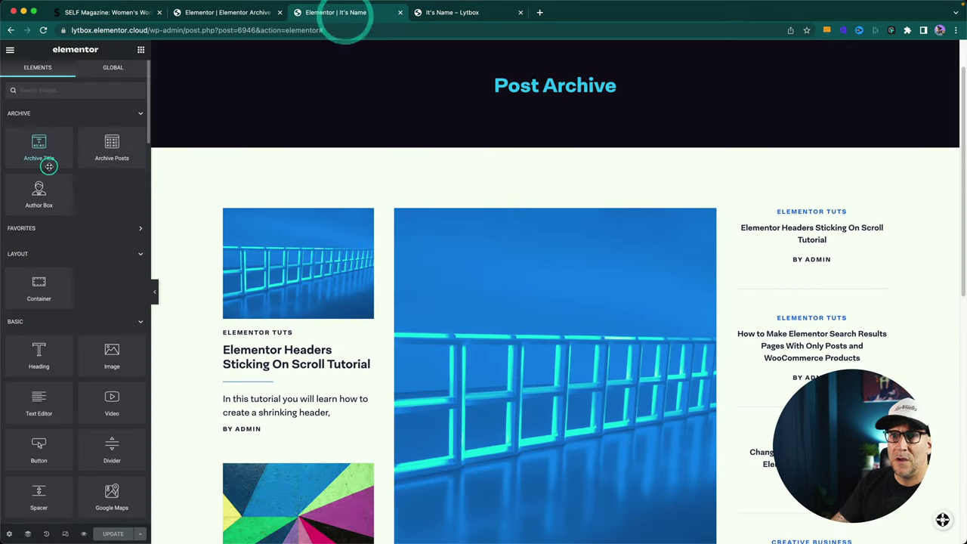
pyautogui.moveTo(56, 357); pyautogui.dragTo(831, 210)
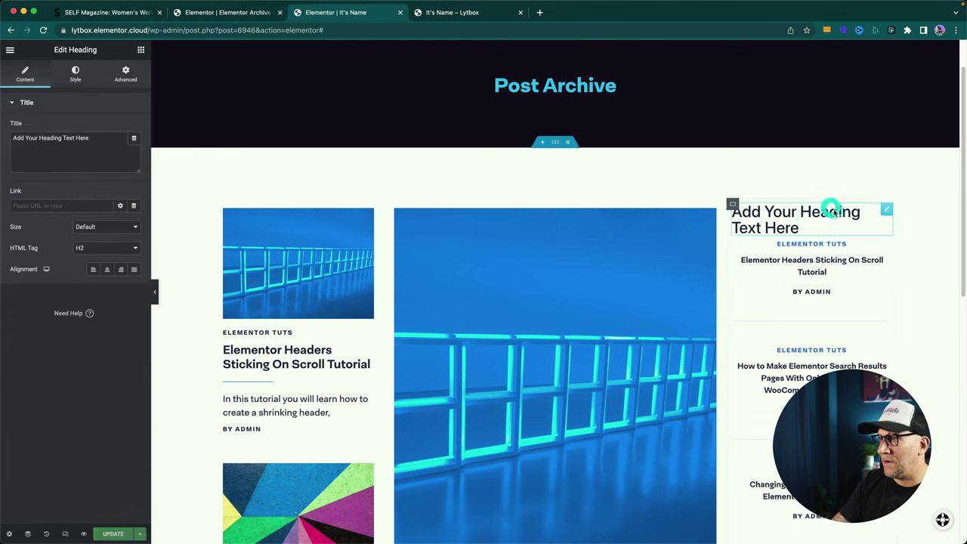
# Step: Set the new heading's HTML tag to H3 and center its alignment
pyautogui.click(99, 241)
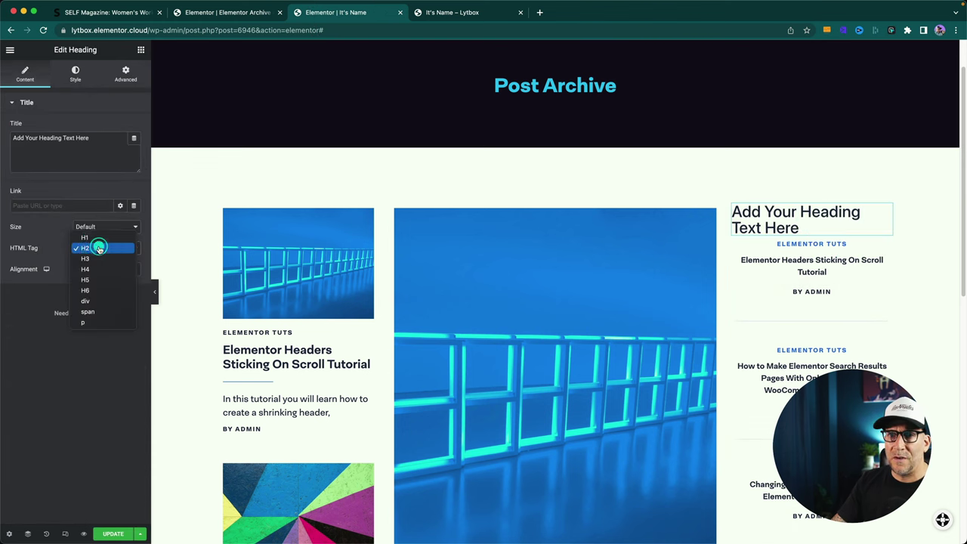
pyautogui.click(97, 258)
pyautogui.click(108, 270)
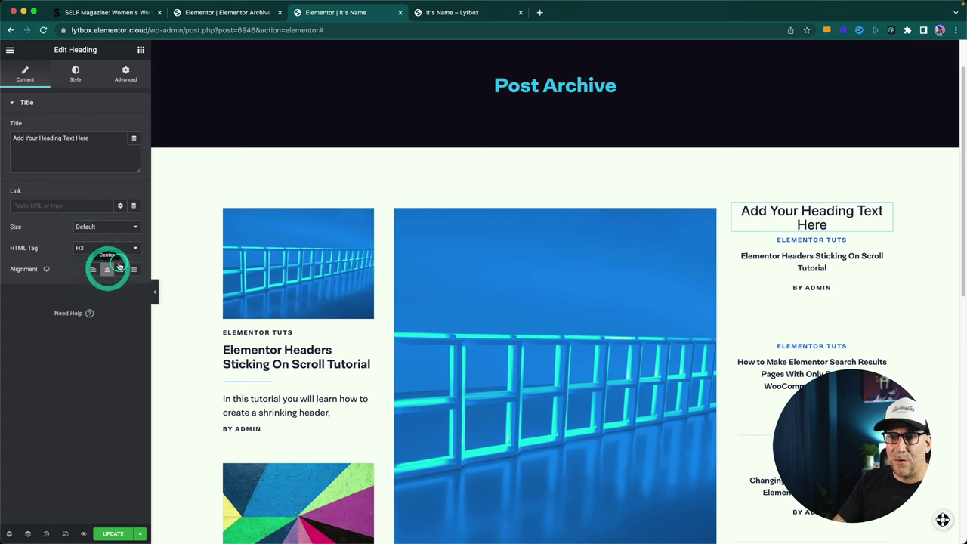
# Step: Give the heading the Nightime global text color and the Sub Header global font
pyautogui.click(76, 73)
pyautogui.click(119, 126)
pyautogui.click(38, 189)
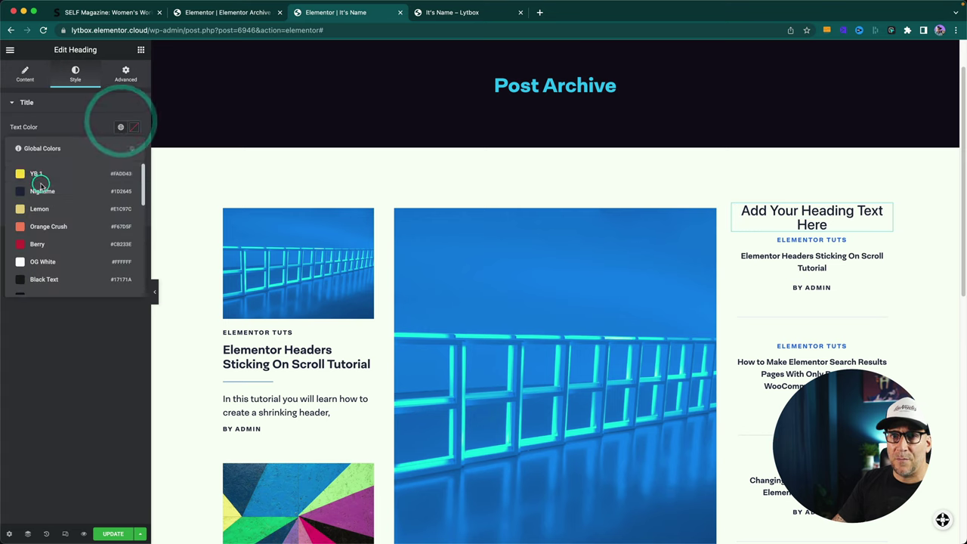
pyautogui.click(121, 148)
pyautogui.scroll(-3, 90, 250)
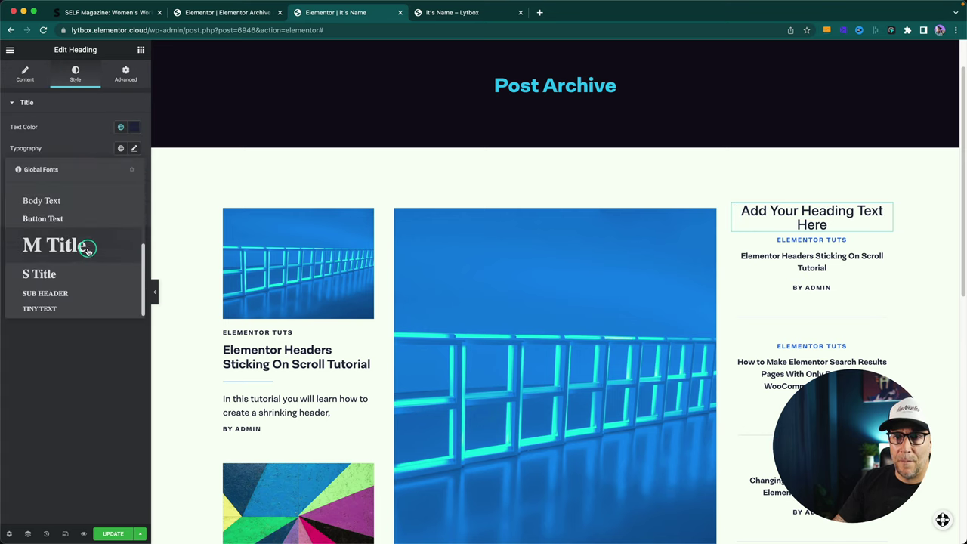
pyautogui.click(68, 294)
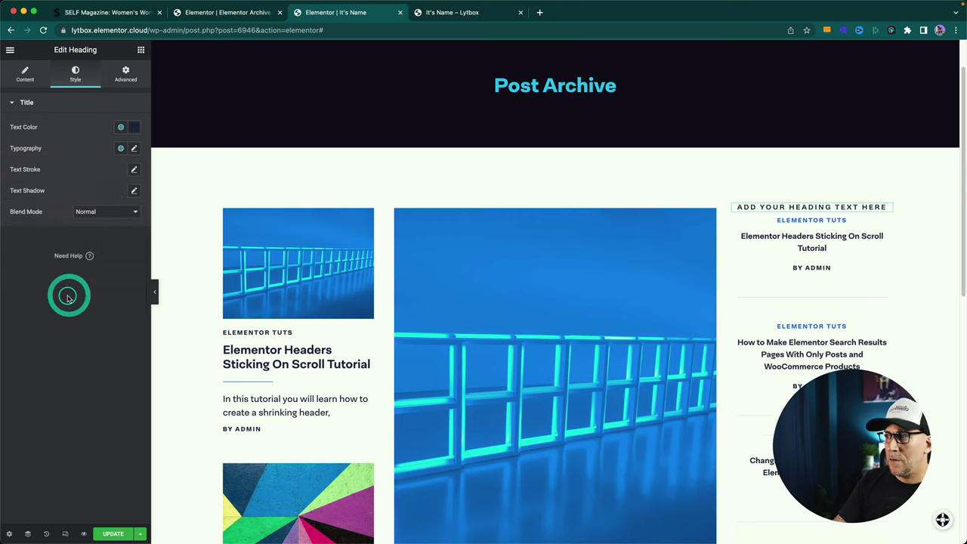
# Step: Change the third column heading's title to "Latest News"
pyautogui.click(35, 76)
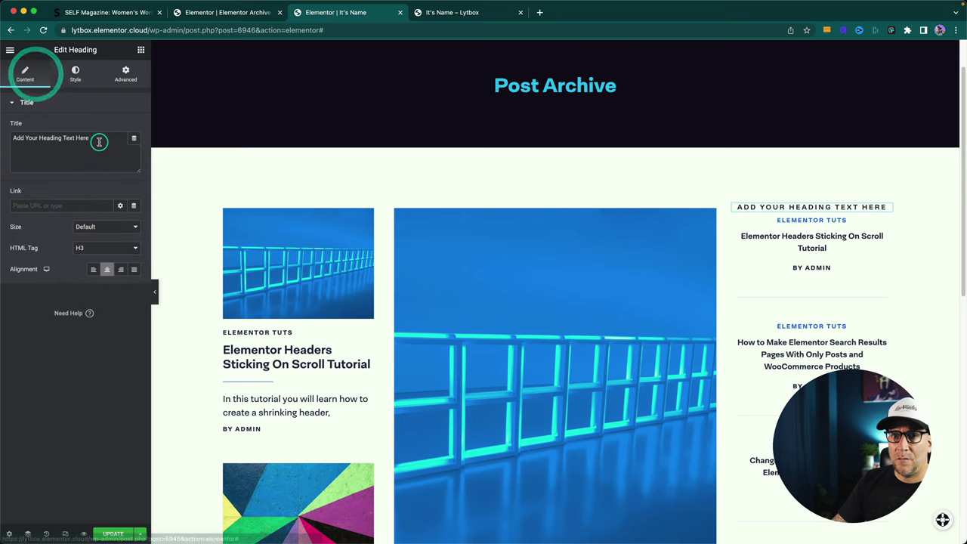
pyautogui.moveTo(89, 138); pyautogui.dragTo(3, 136)
pyautogui.write('Latest News')
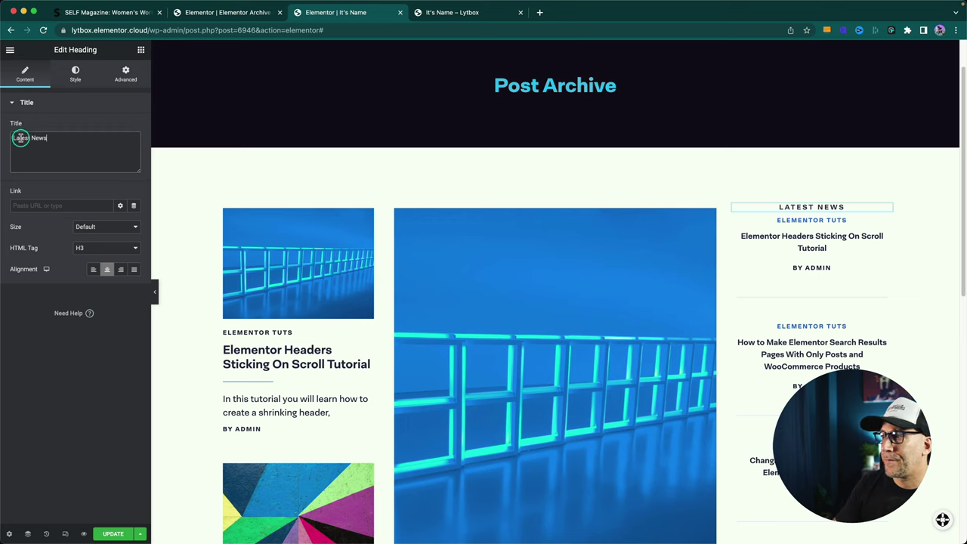
# Step: Unlink the Latest News heading's padding values and set the bottom padding to 40 px
pyautogui.click(105, 78)
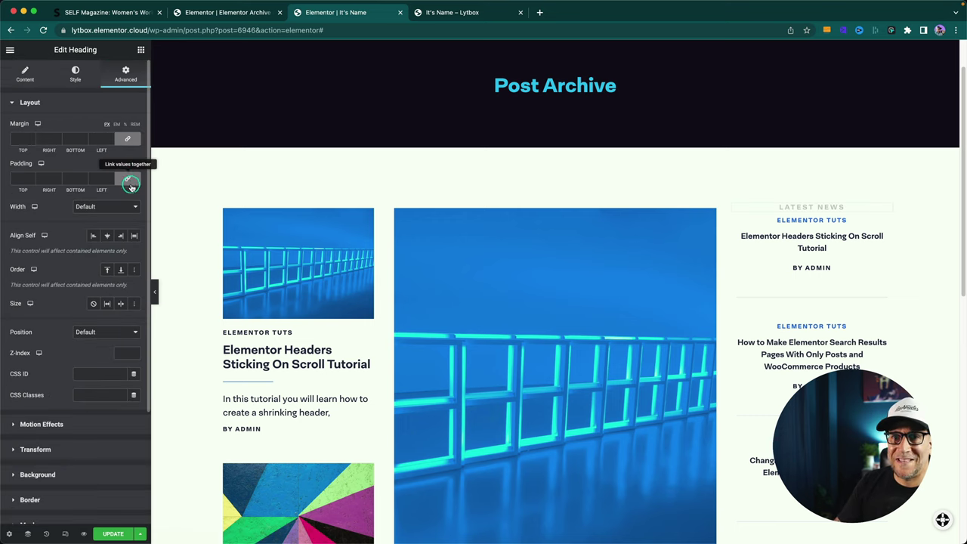
pyautogui.click(128, 179)
pyautogui.click(66, 178)
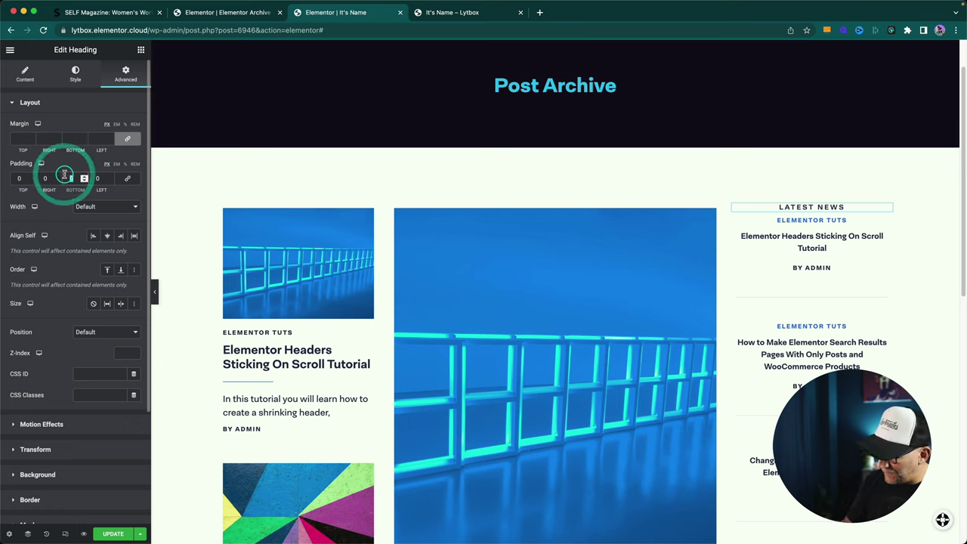
pyautogui.write('40')
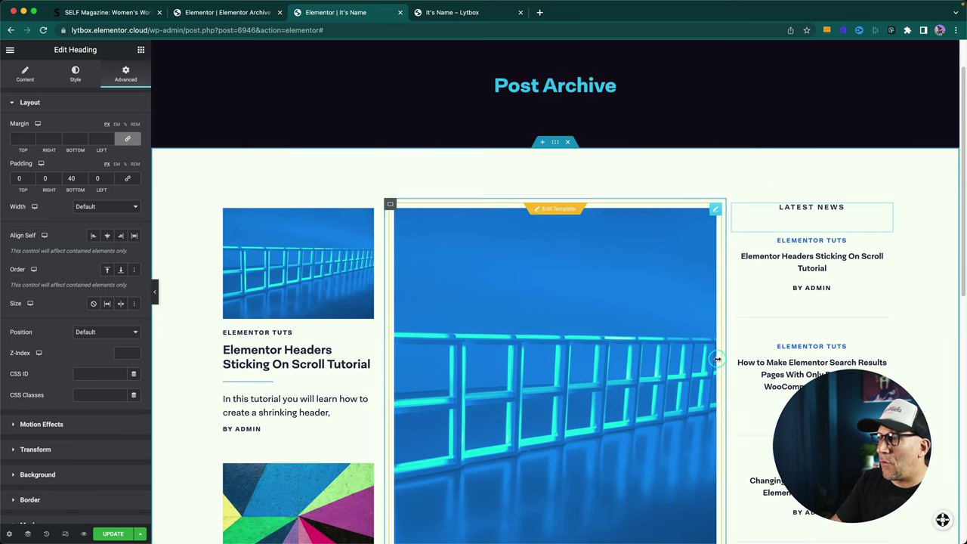
# Step: Give the middle column's container a solid border, 1 px wide on the left and right only, in a light global color
pyautogui.click(390, 205)
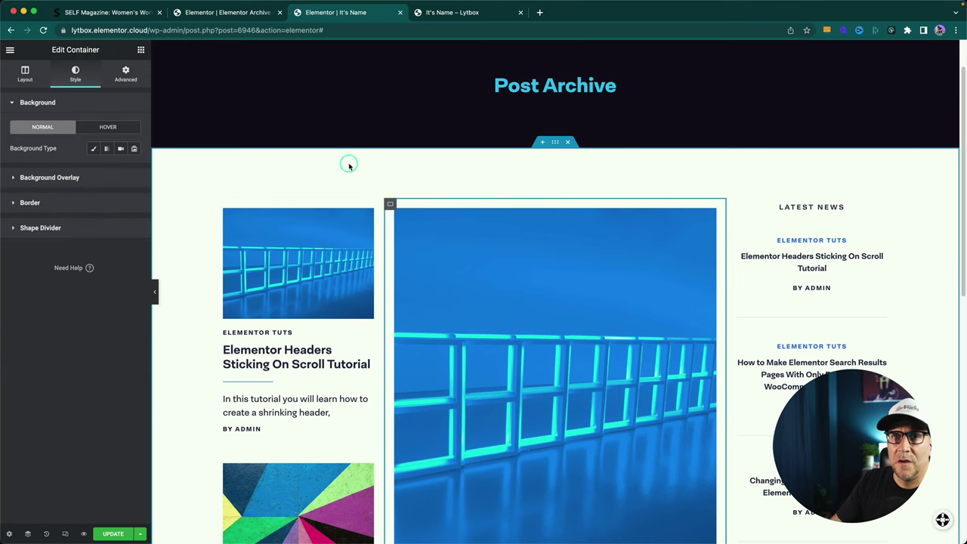
pyautogui.click(76, 72)
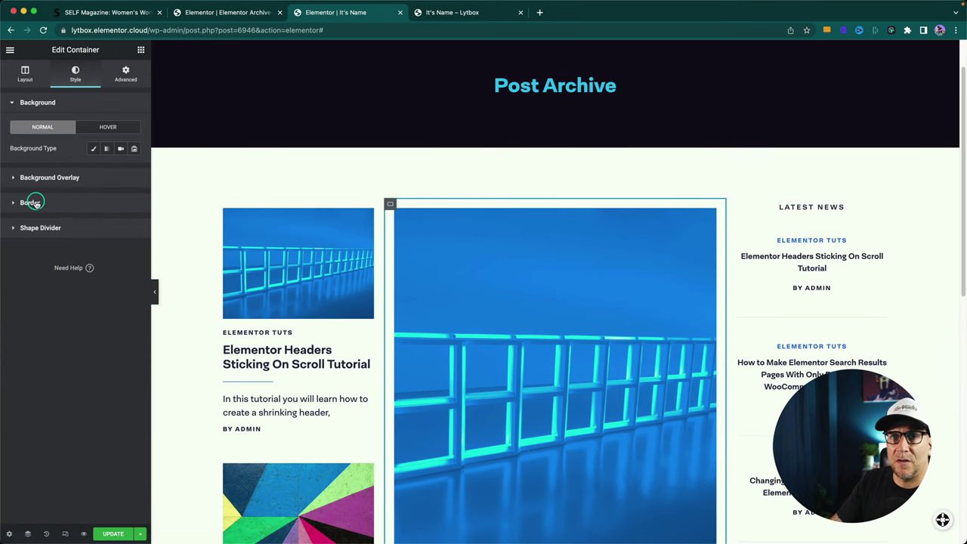
pyautogui.click(30, 204)
pyautogui.click(99, 198)
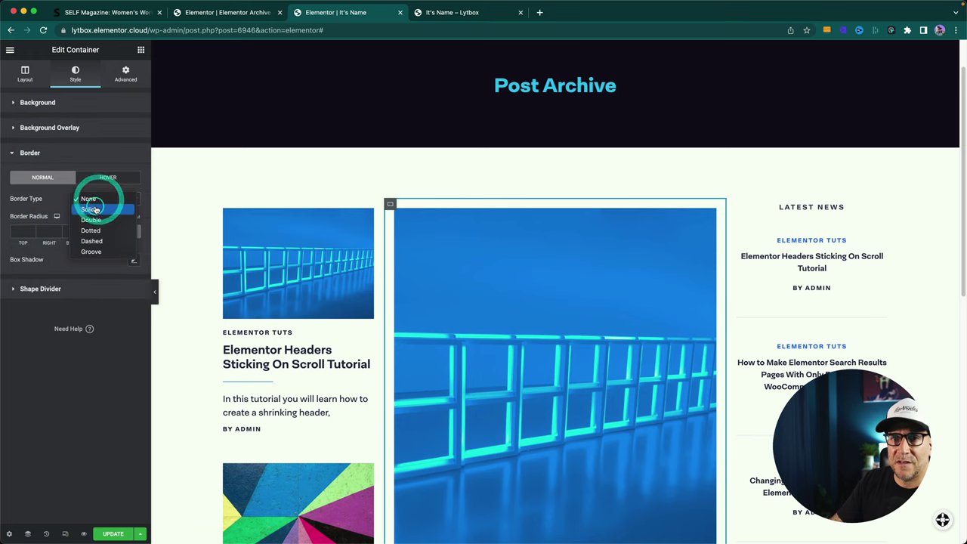
pyautogui.click(93, 210)
pyautogui.click(128, 231)
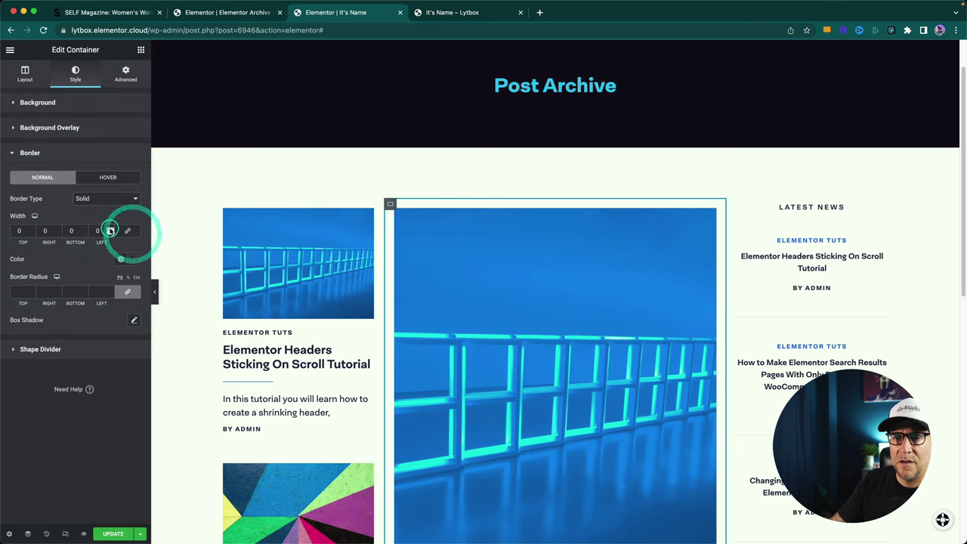
pyautogui.click(109, 228)
pyautogui.click(58, 231)
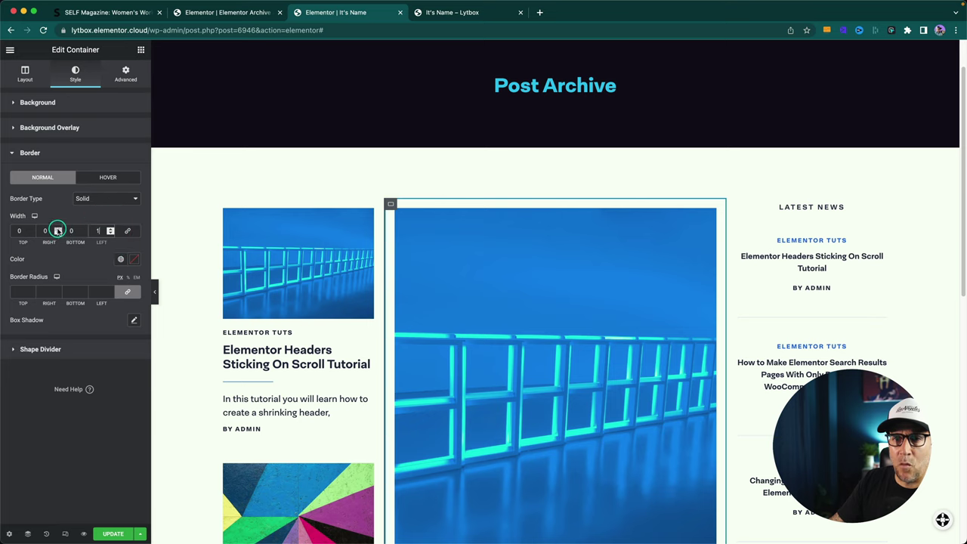
pyautogui.click(120, 258)
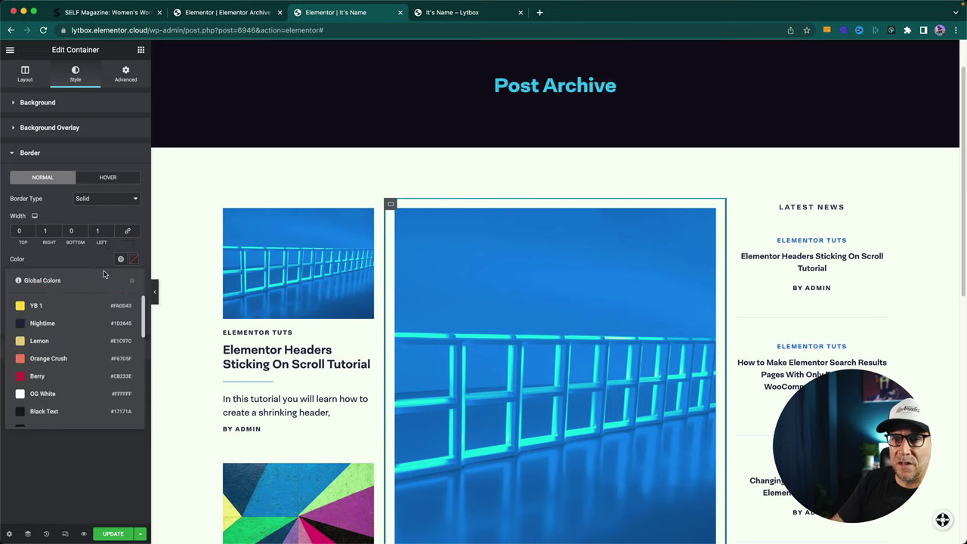
pyautogui.scroll(-10, 55, 302)
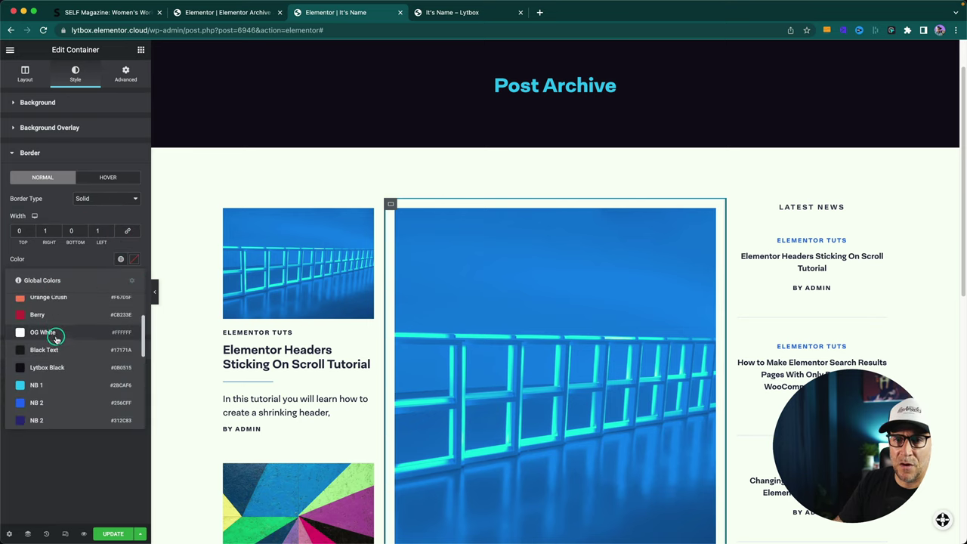
pyautogui.click(49, 346)
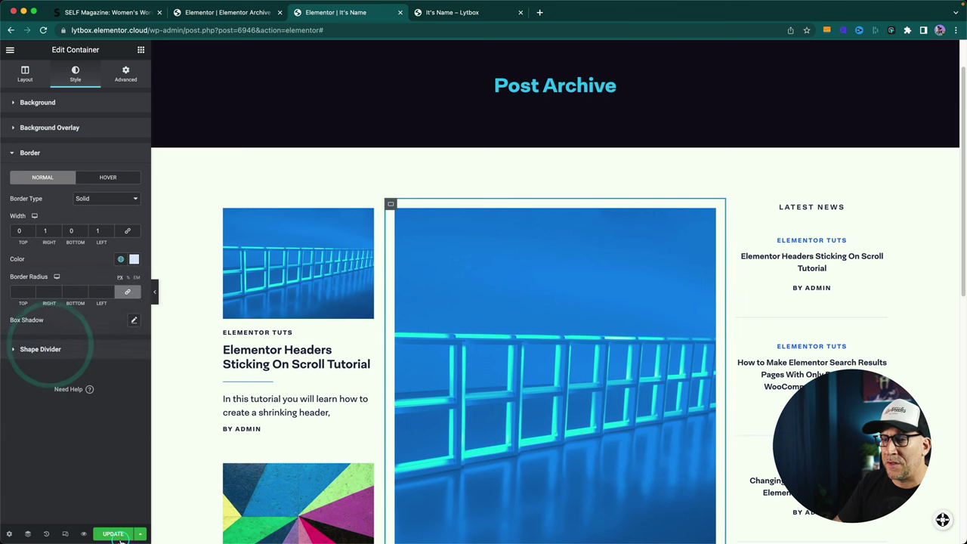
# Step: Save the archive template without adding a display condition, and preview the three-column page
pyautogui.click(114, 533)
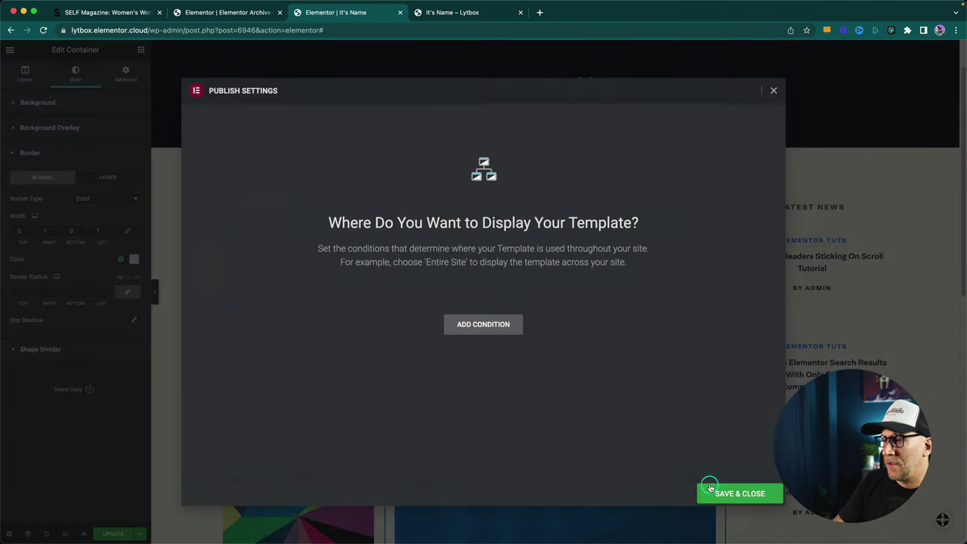
pyautogui.click(710, 489)
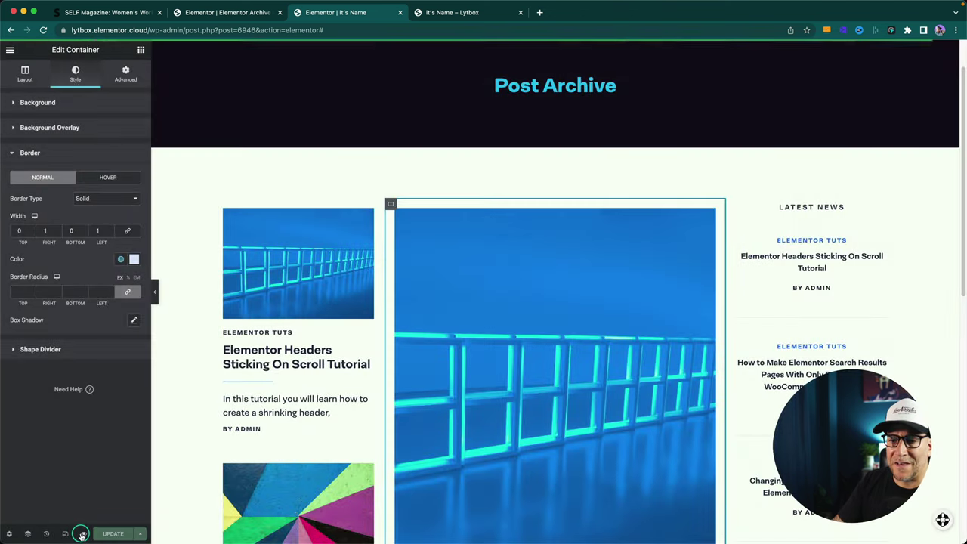
pyautogui.click(82, 534)
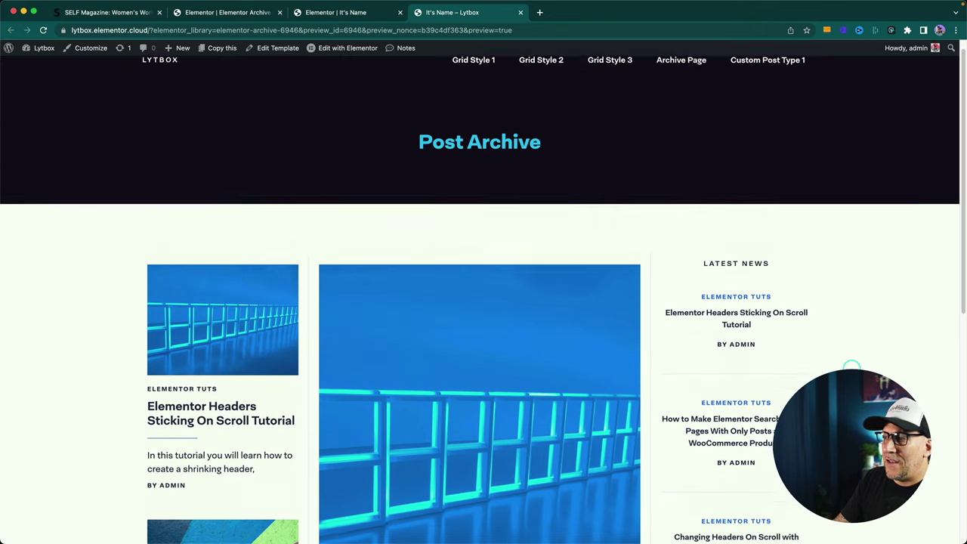
pyautogui.scroll(-5, 850, 367)
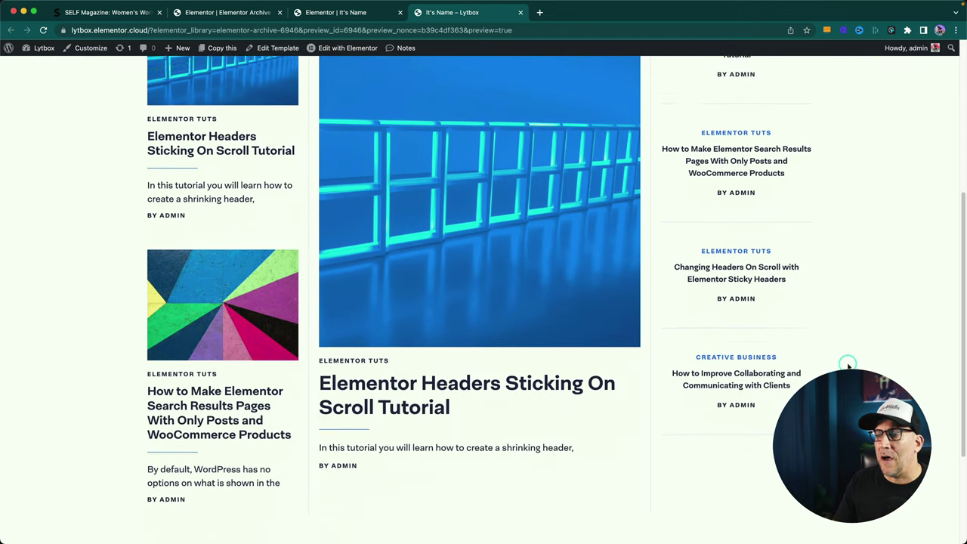
pyautogui.scroll(-1, 848, 366)
pyautogui.scroll(3, 660, 383)
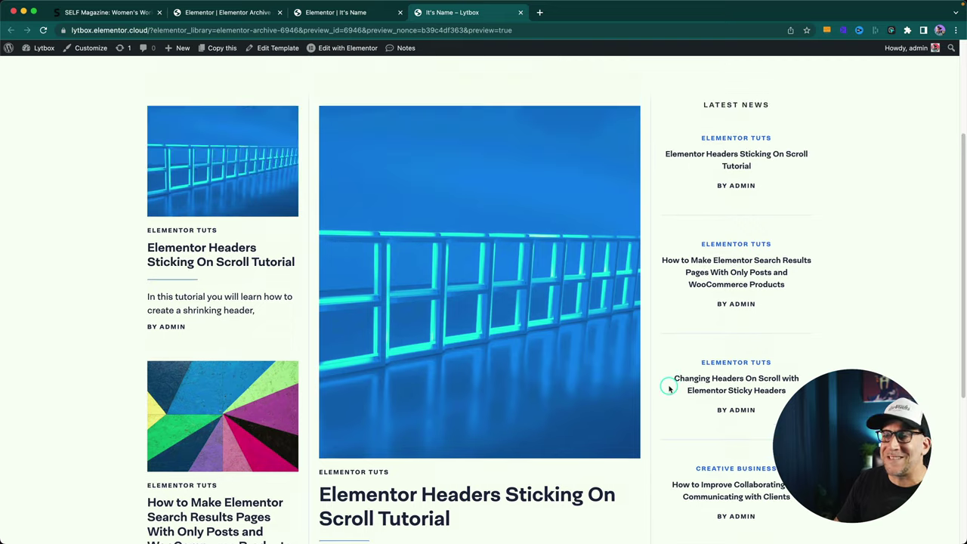
# Step: Set the query offset of the middle column's Loop Grid to 2 so it skips the posts shown in the first column
pyautogui.click(345, 12)
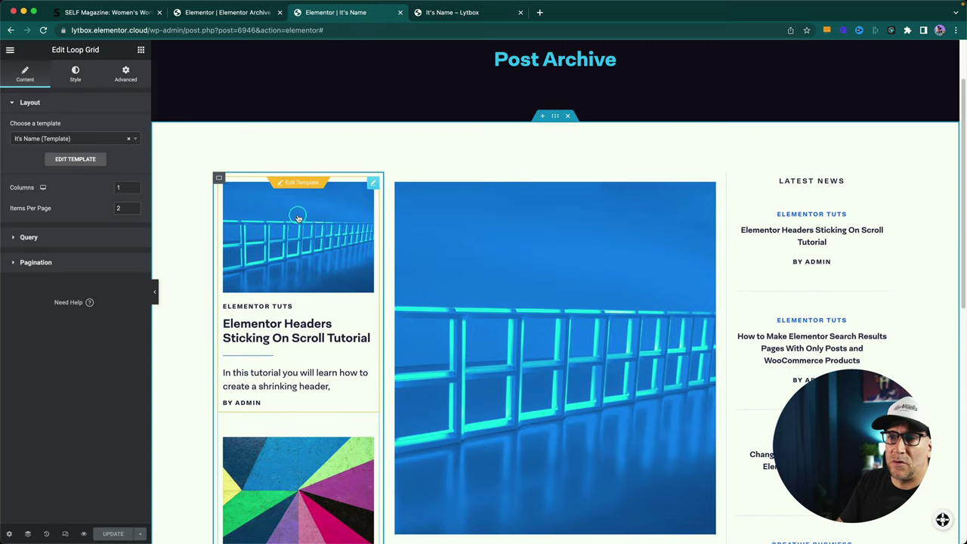
pyautogui.scroll(-5, 298, 218)
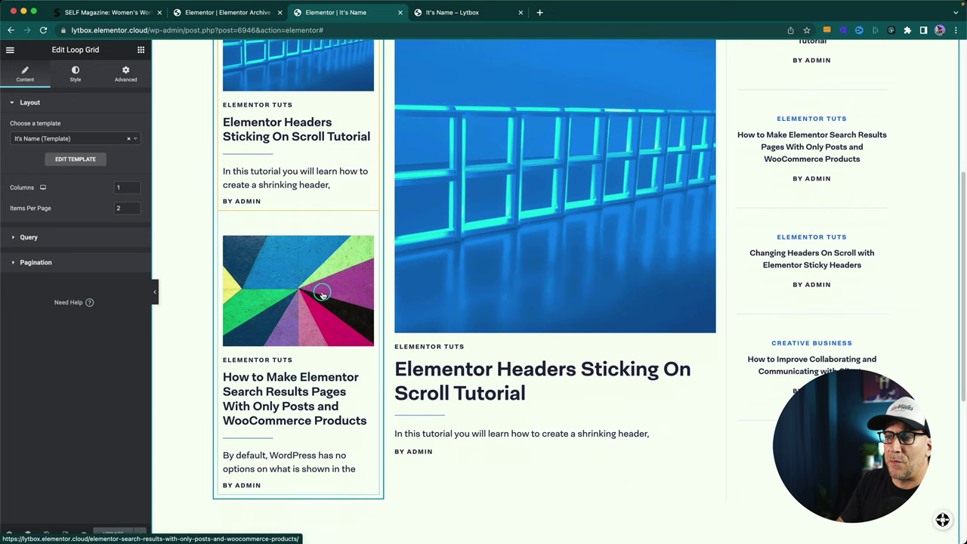
pyautogui.scroll(3, 322, 295)
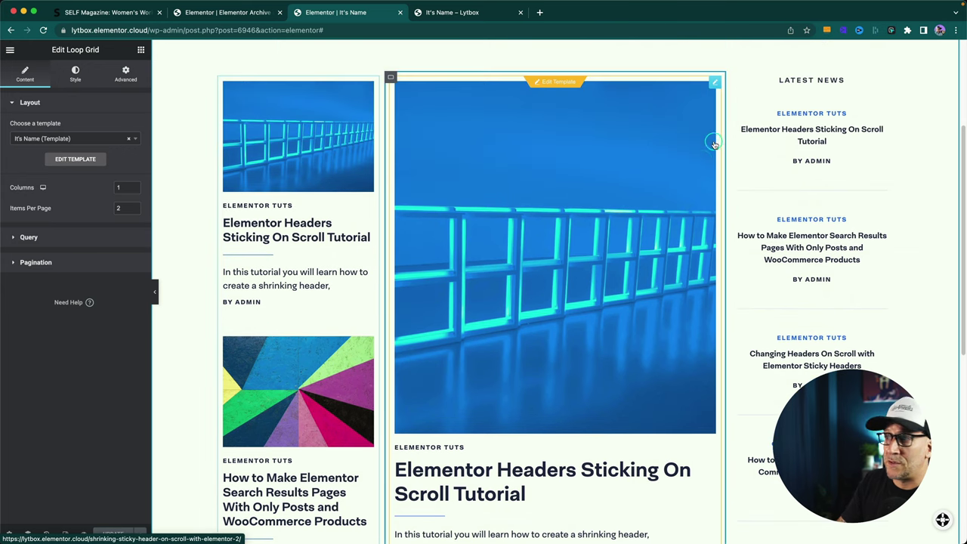
pyautogui.click(714, 85)
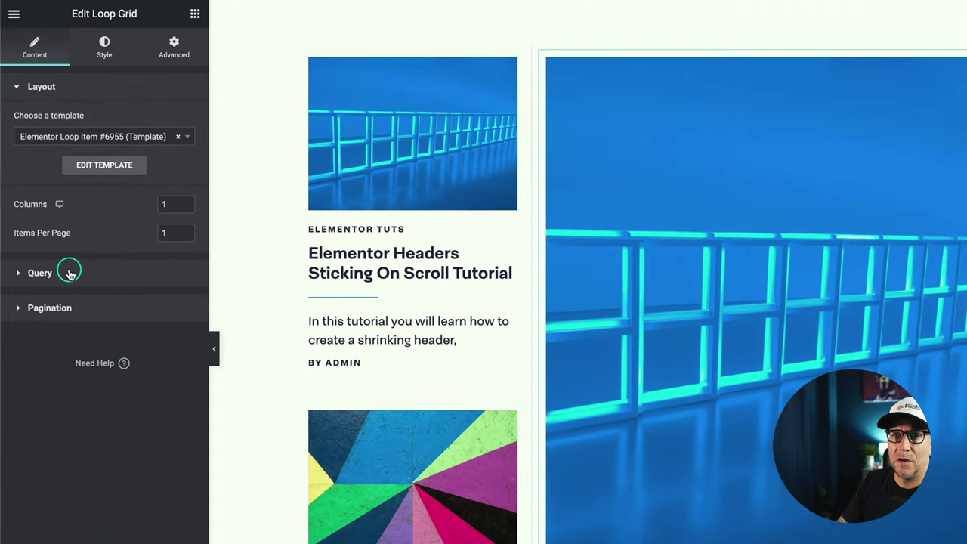
pyautogui.click(50, 238)
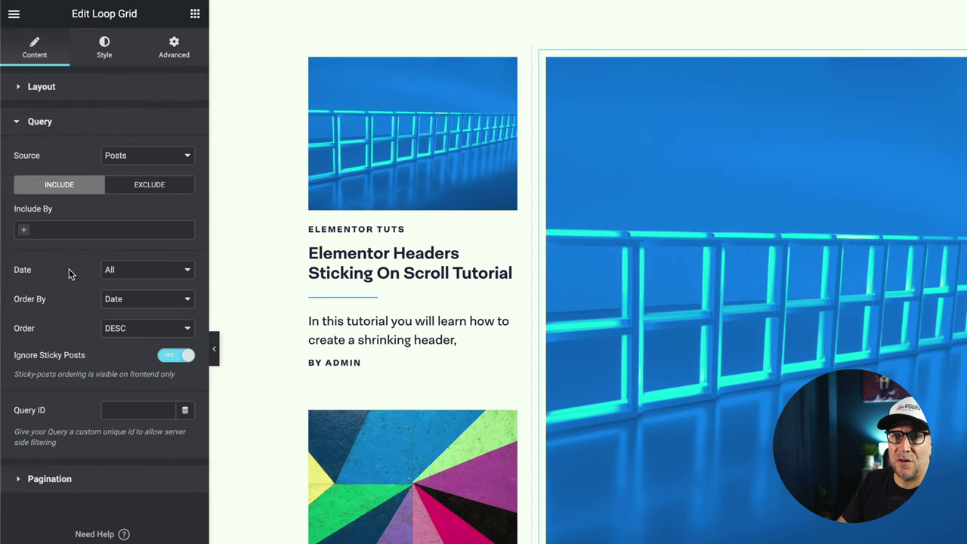
pyautogui.click(133, 187)
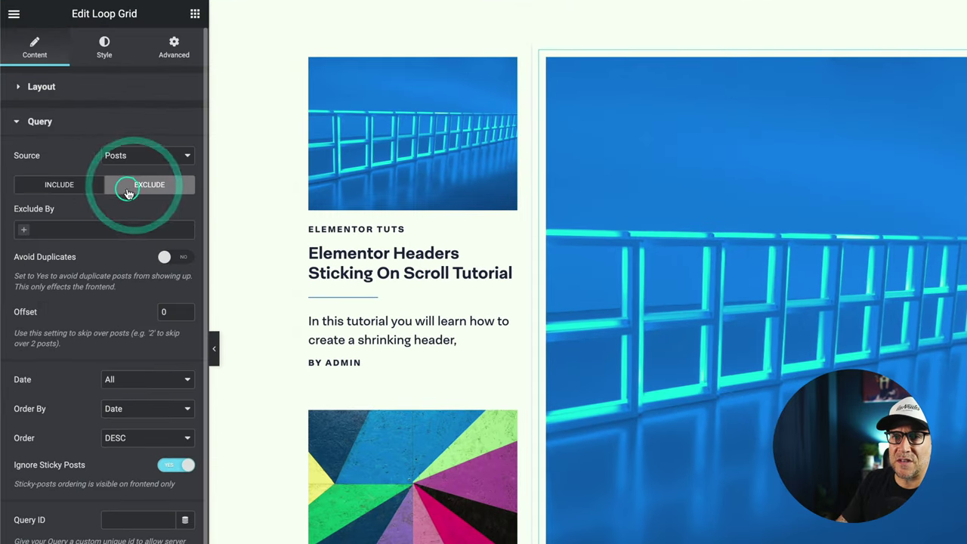
pyautogui.click(186, 310)
pyautogui.click(185, 309)
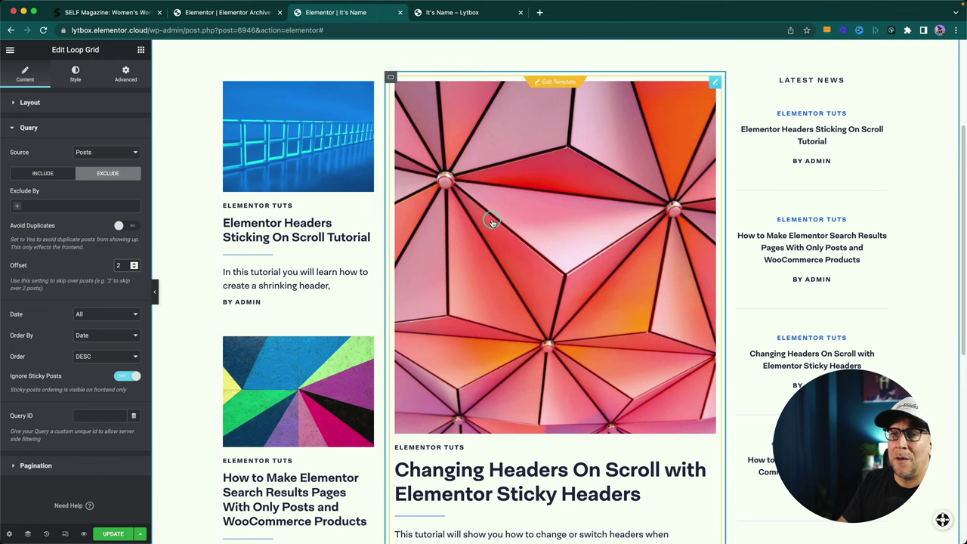
pyautogui.scroll(1, 514, 346)
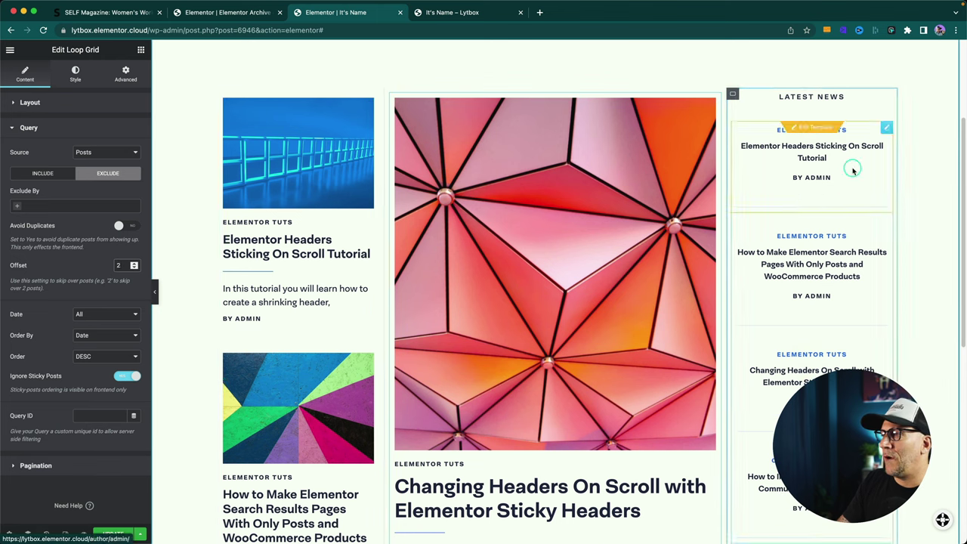
# Step: Set the offset in the exclude query options of the Latest News column's Loop Grid to 3
pyautogui.click(887, 130)
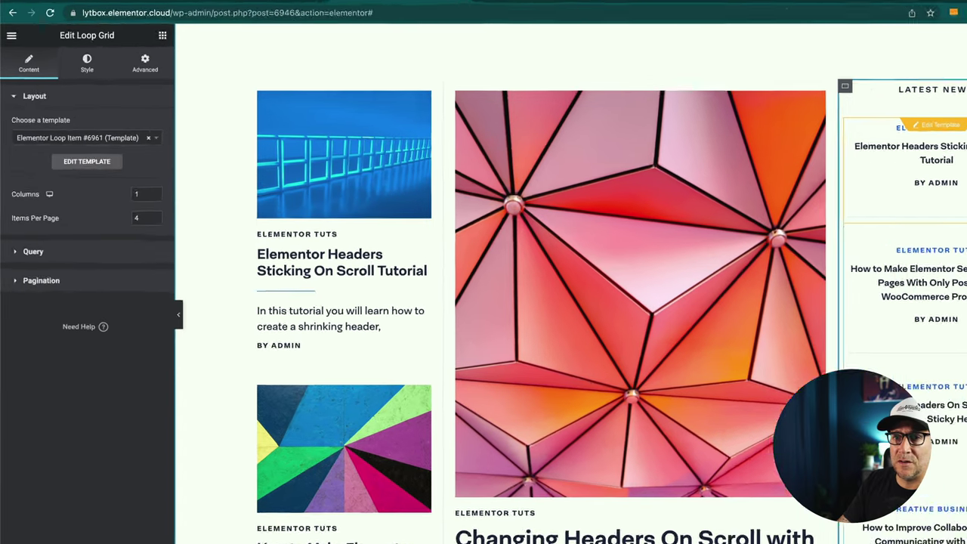
pyautogui.click(34, 237)
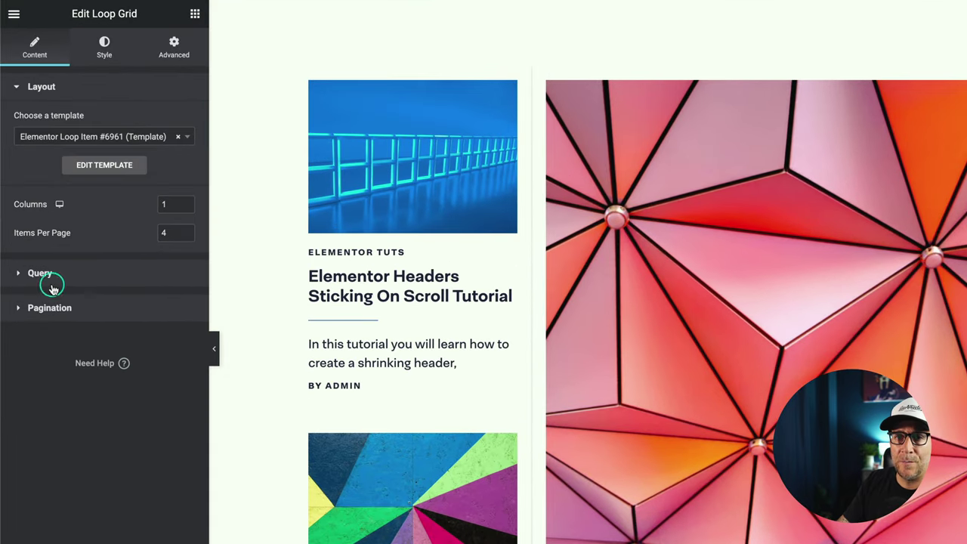
pyautogui.click(163, 187)
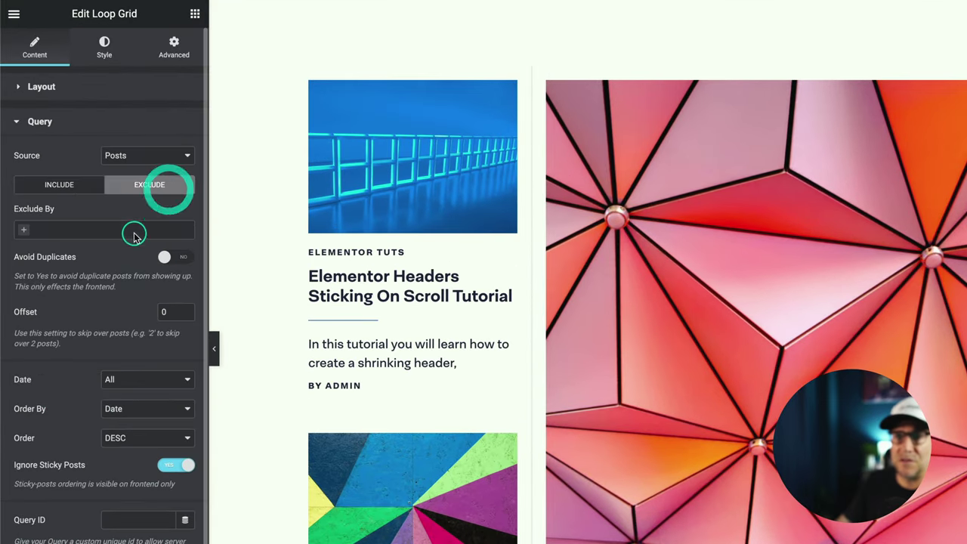
pyautogui.click(186, 308)
pyautogui.click(185, 309)
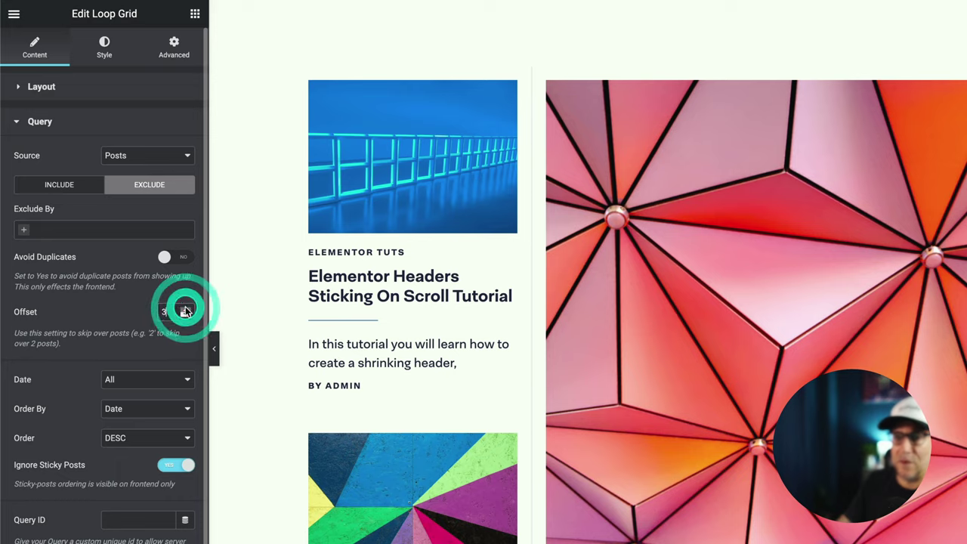
pyautogui.click(185, 309)
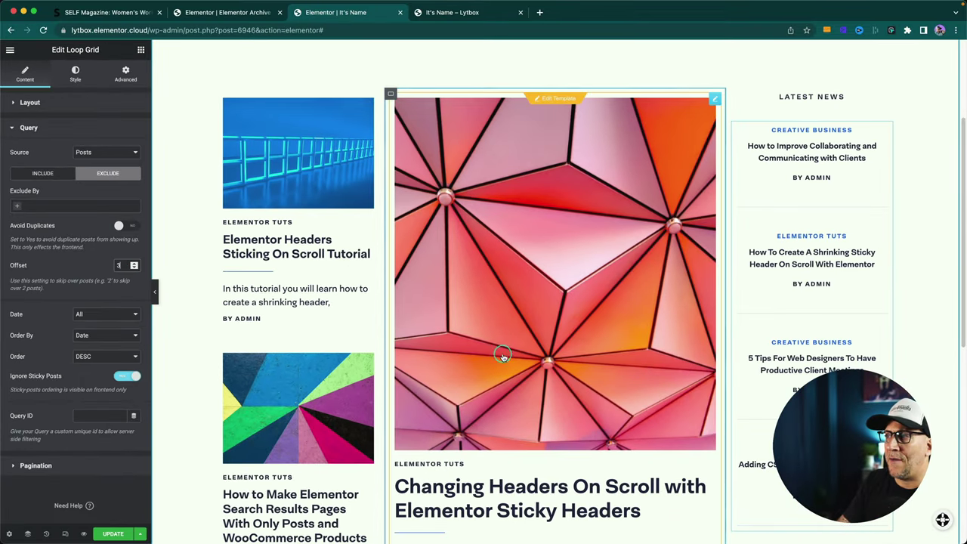
# Step: Save the archive template without adding a display condition, and check the three columns for duplicate posts in the reloaded preview
pyautogui.click(114, 534)
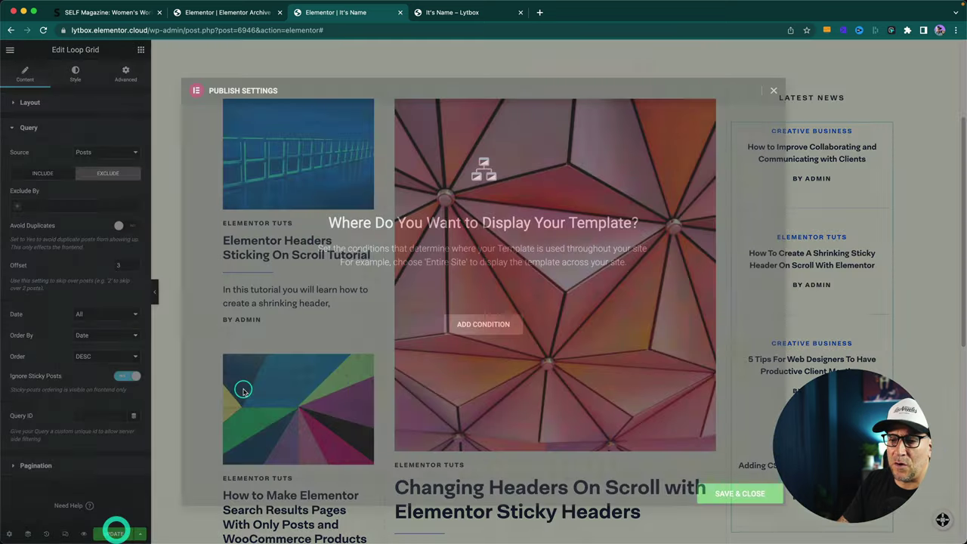
pyautogui.click(741, 493)
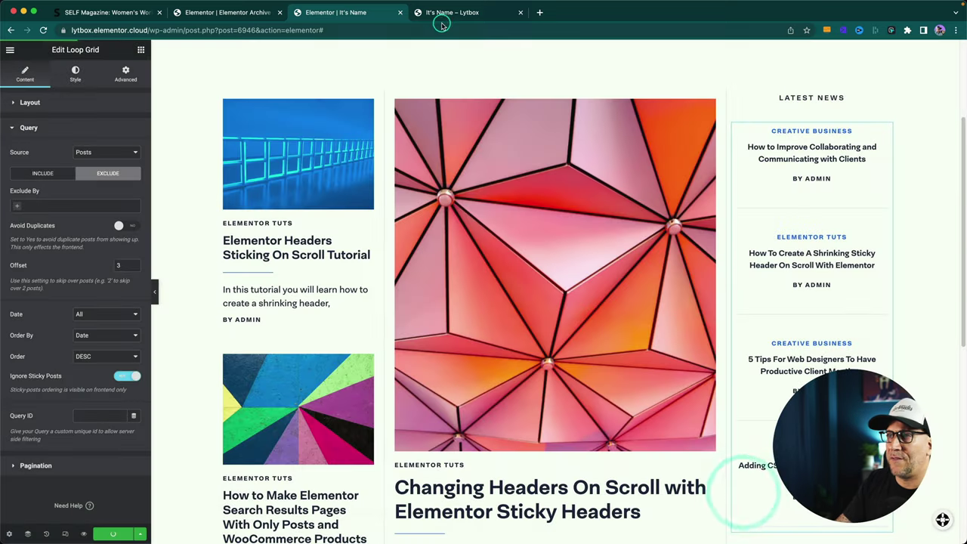
pyautogui.click(449, 13)
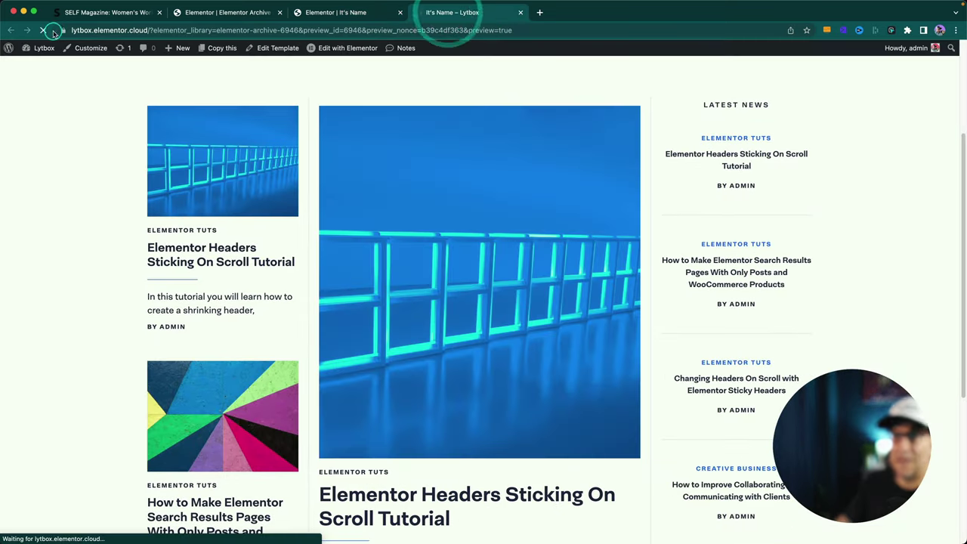
pyautogui.scroll(-5, 440, 304)
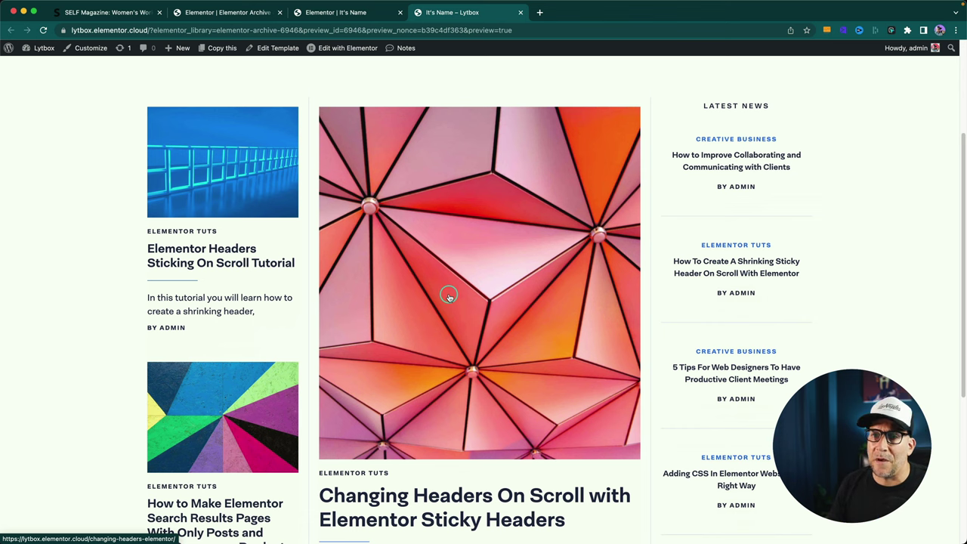
pyautogui.scroll(3, 381, 225)
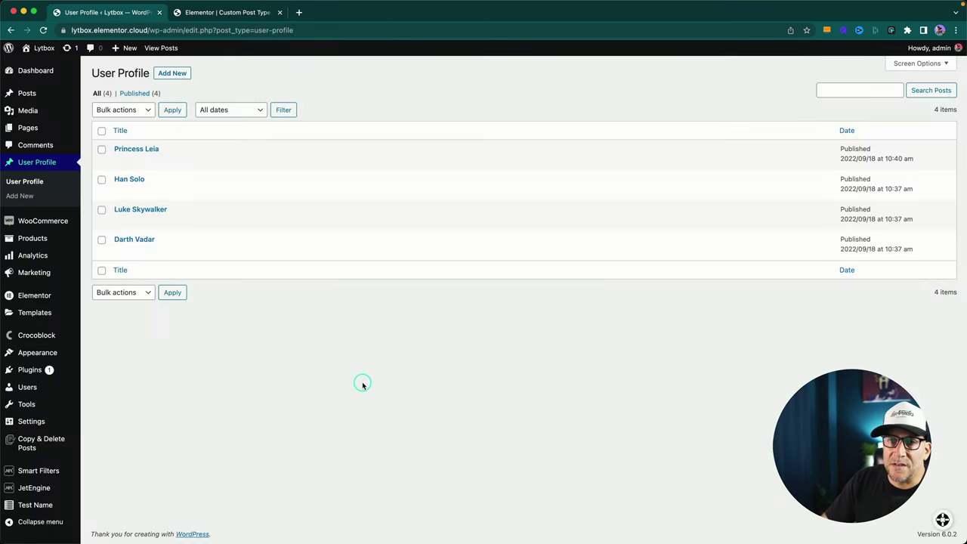
# Step: Add a single-column container to the Custom Post Type 1 page and place a Loop Grid widget in it
pyautogui.click(224, 14)
pyautogui.click(545, 276)
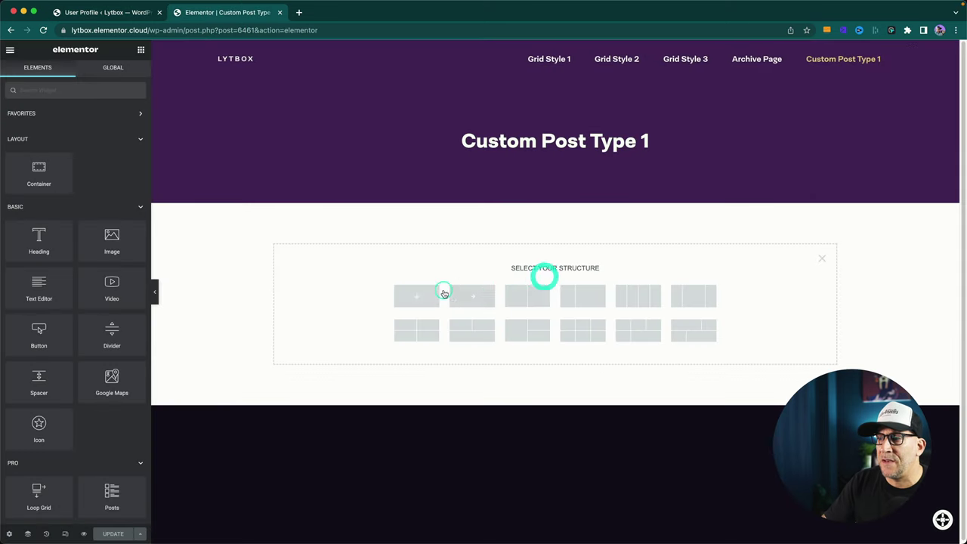
pyautogui.click(411, 296)
pyautogui.click(140, 50)
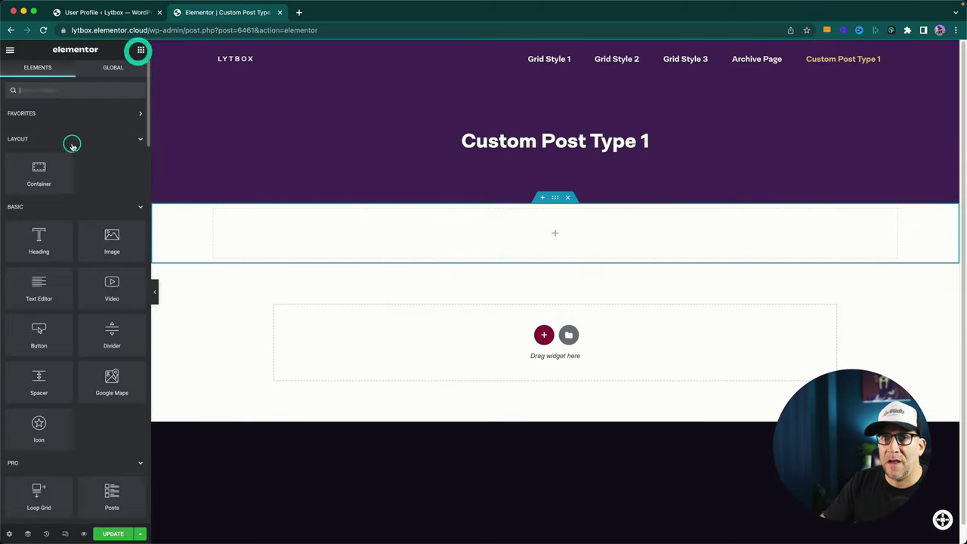
pyautogui.write('loop')
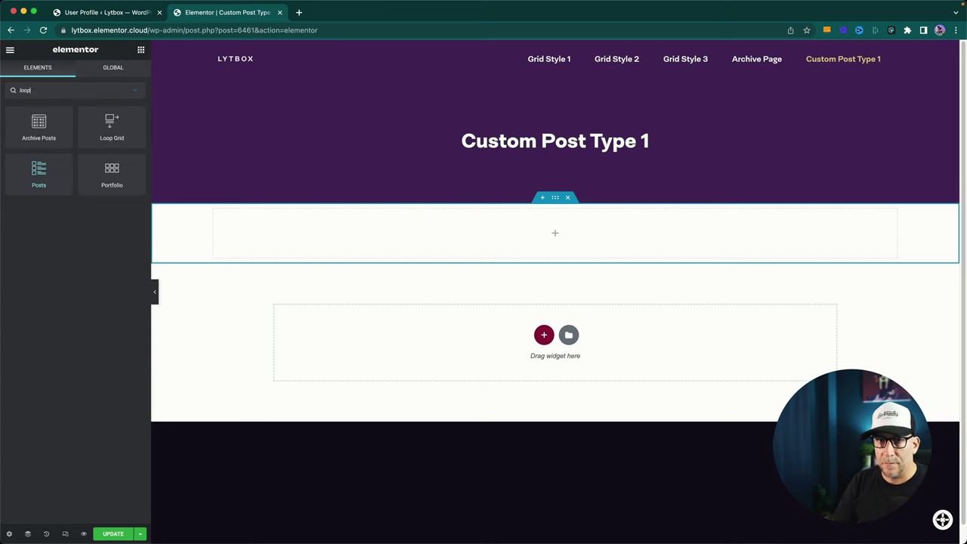
pyautogui.moveTo(158, 146); pyautogui.dragTo(387, 231)
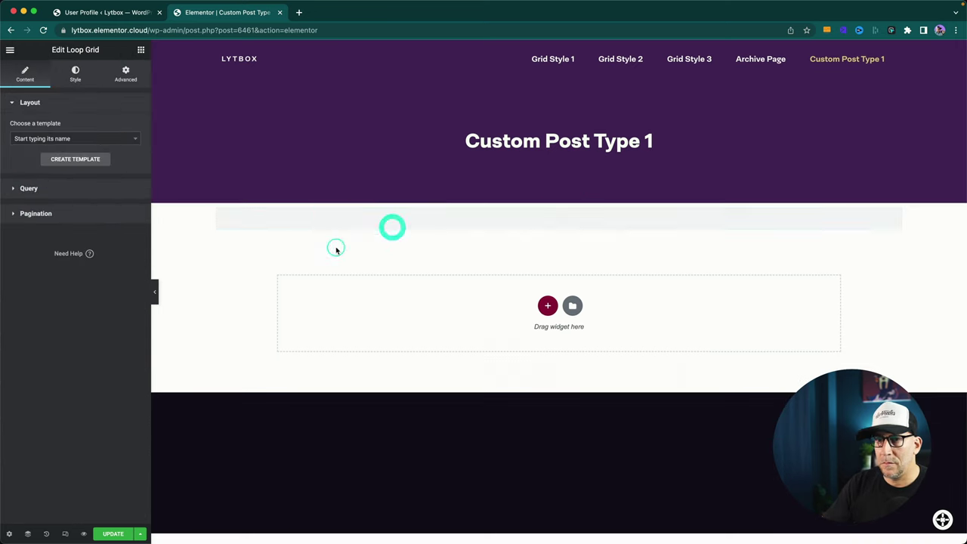
# Step: Create a new loop item template for the grid, saving the page changes, and place an Image widget in it
pyautogui.click(319, 369)
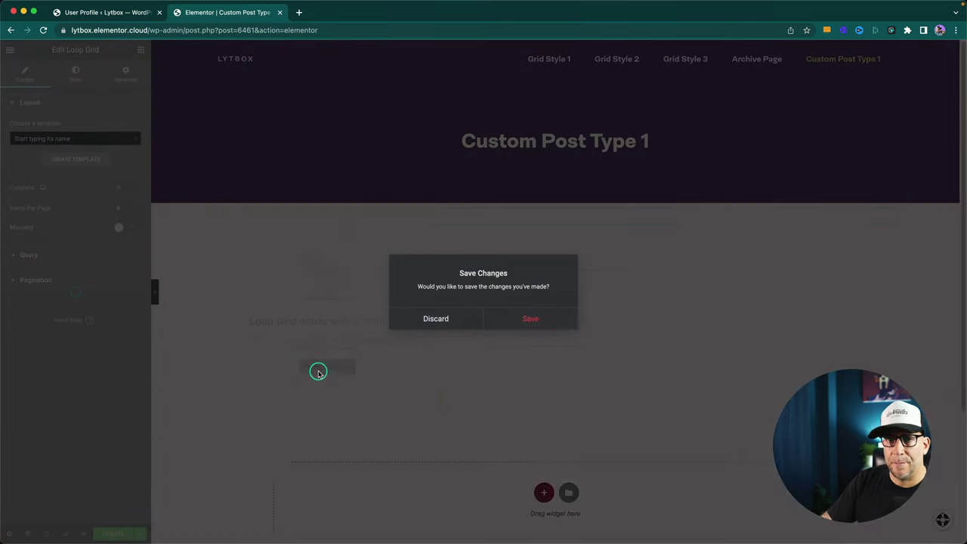
pyautogui.click(527, 323)
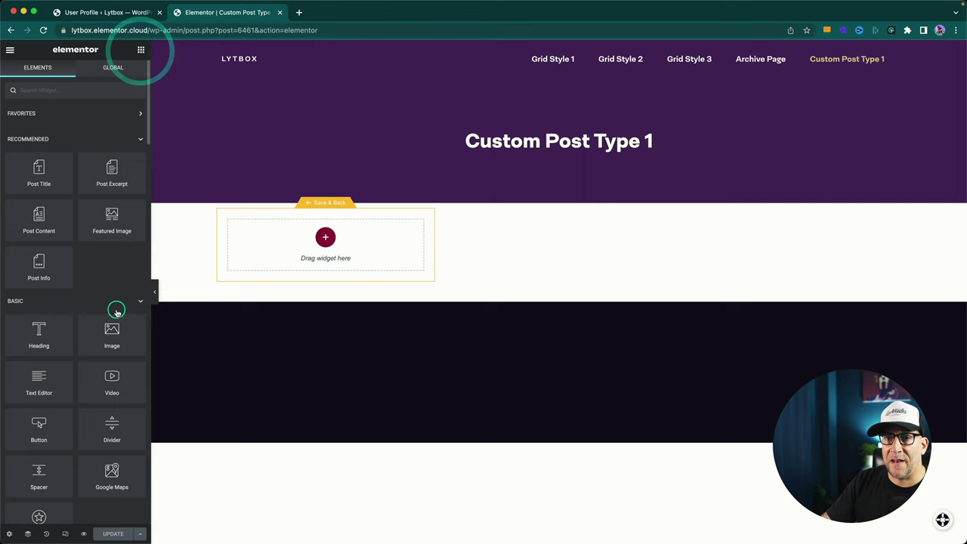
pyautogui.moveTo(113, 338); pyautogui.dragTo(302, 259)
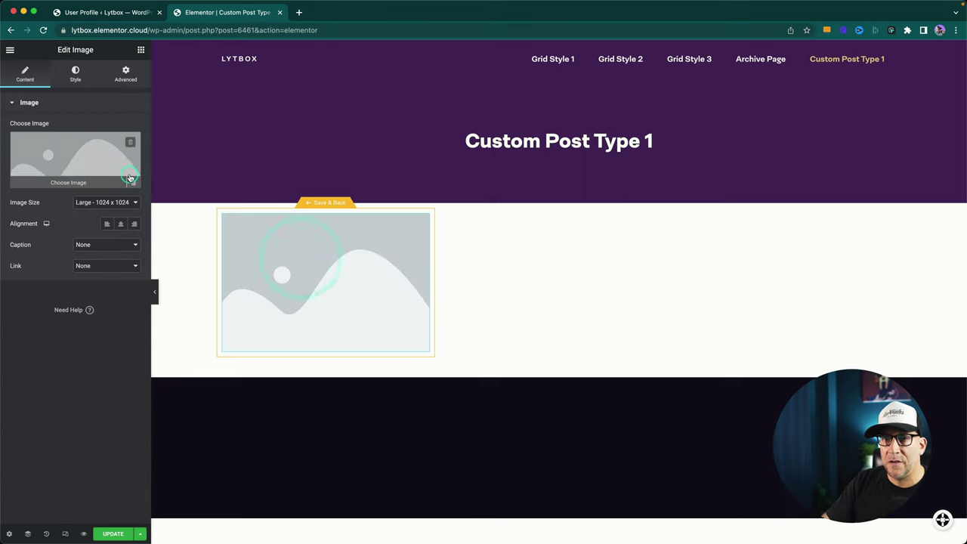
# Step: Link the Image widget to the JetEngine Custom Image dynamic tag, using the Avatar field of User Profile
pyautogui.click(131, 179)
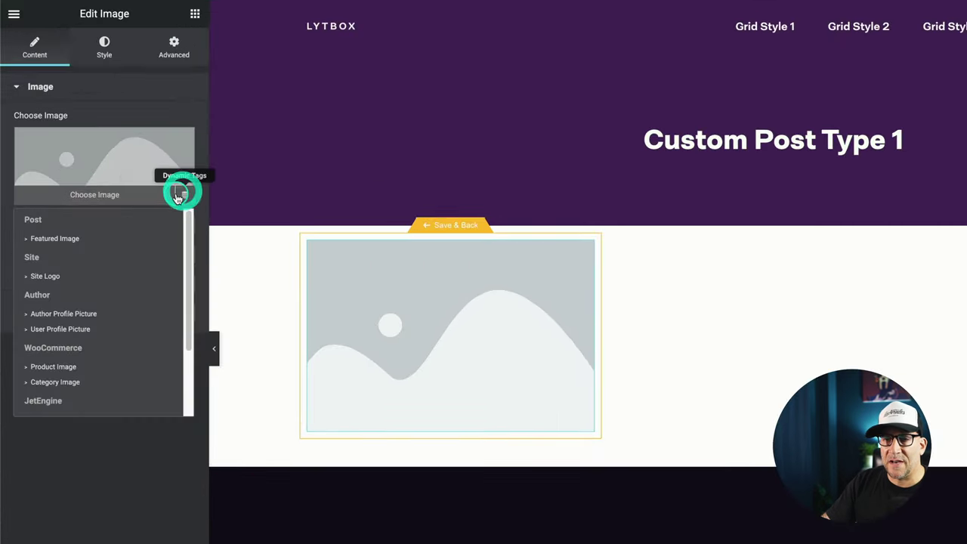
pyautogui.scroll(-2, 106, 300)
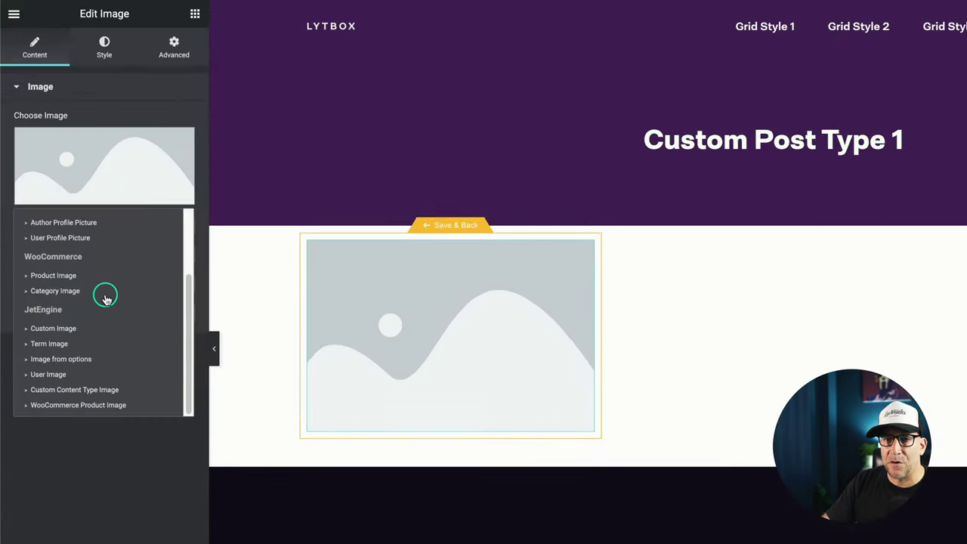
pyautogui.click(51, 328)
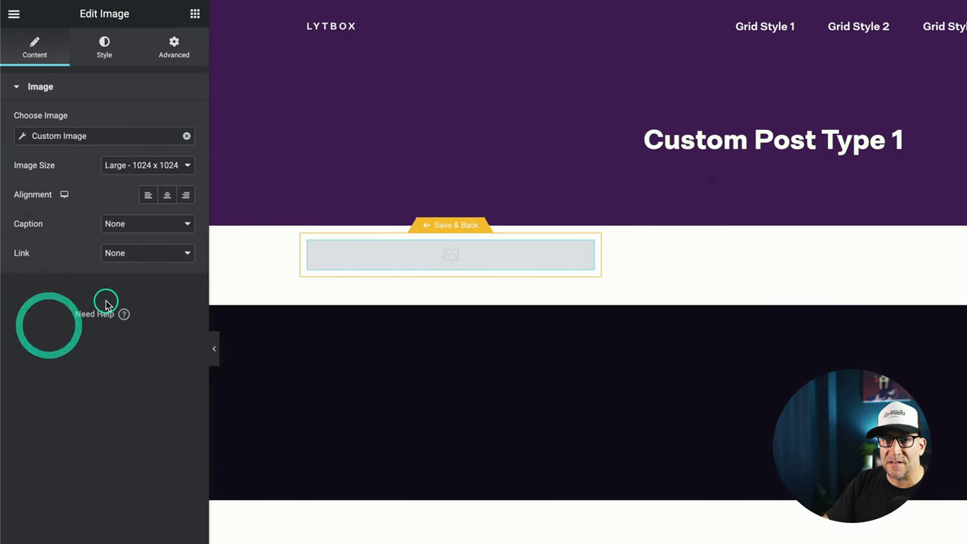
pyautogui.click(94, 135)
pyautogui.click(120, 196)
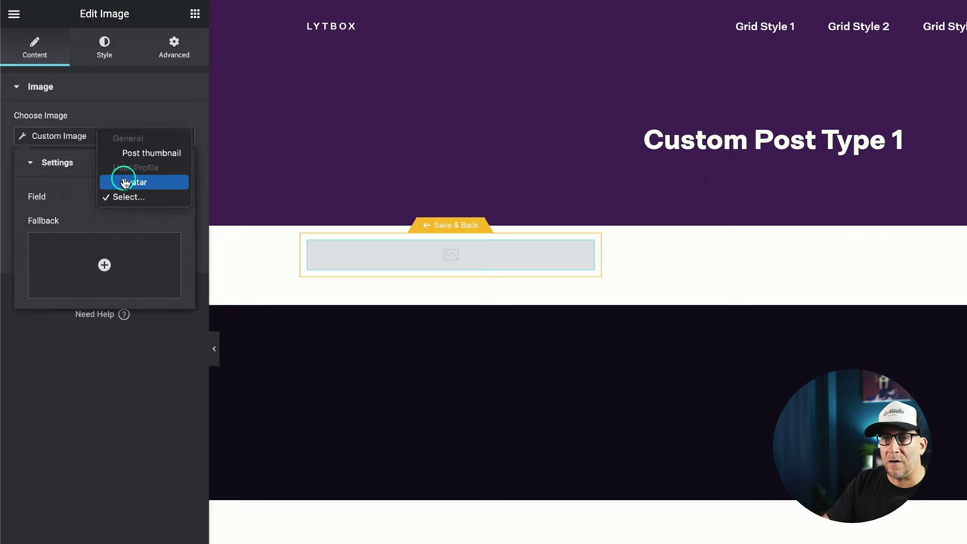
pyautogui.click(134, 182)
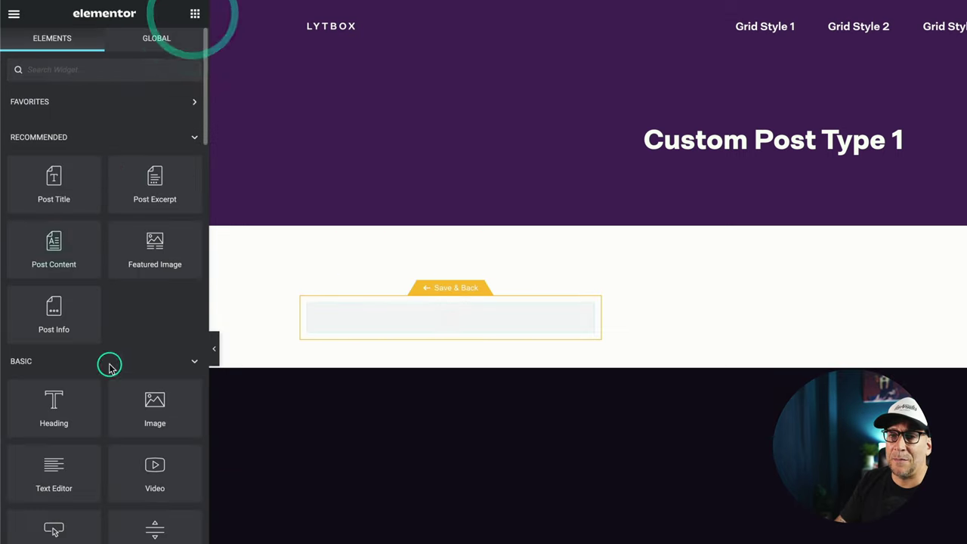
# Step: Add a Heading widget below the image and link its title to the JetEngine Custom Field tag with User Profile Name
pyautogui.moveTo(22, 417); pyautogui.dragTo(579, 344)
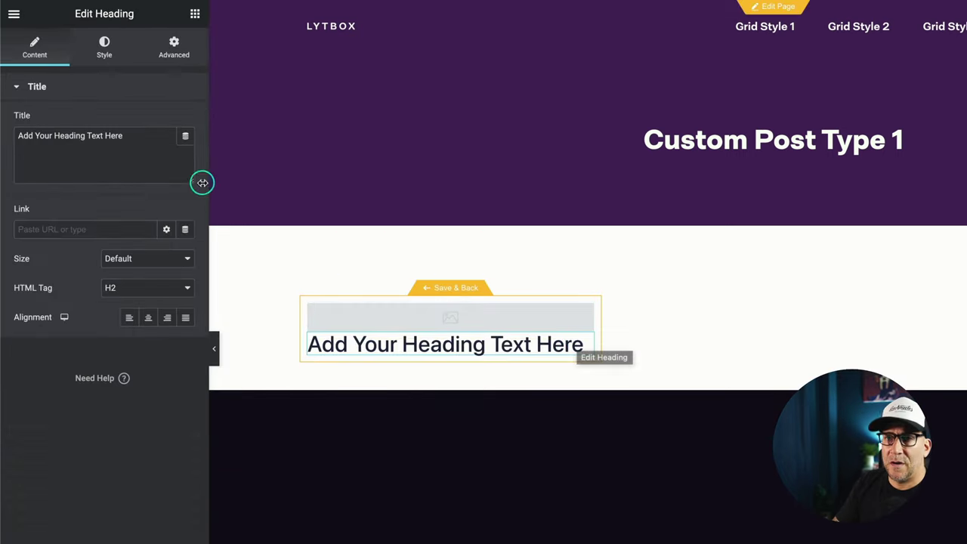
pyautogui.click(186, 136)
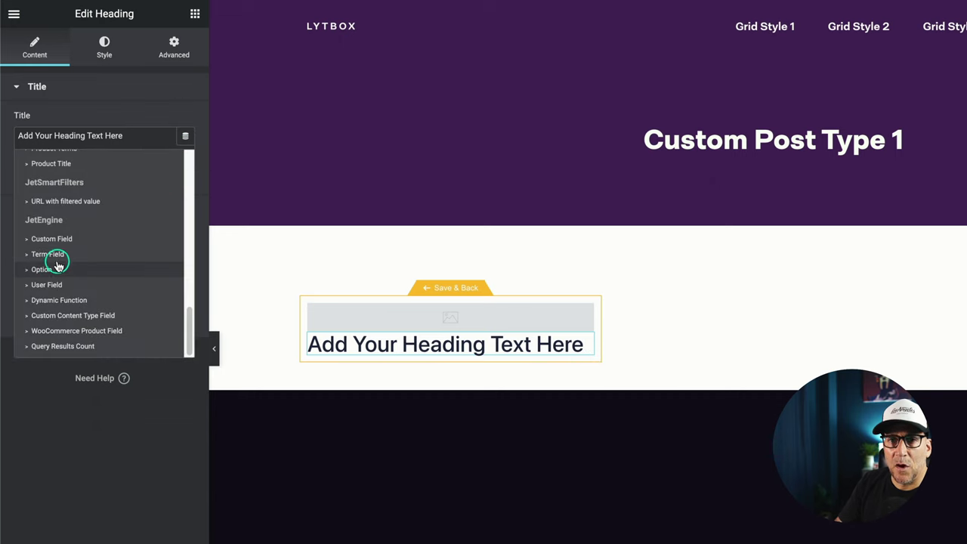
pyautogui.click(55, 239)
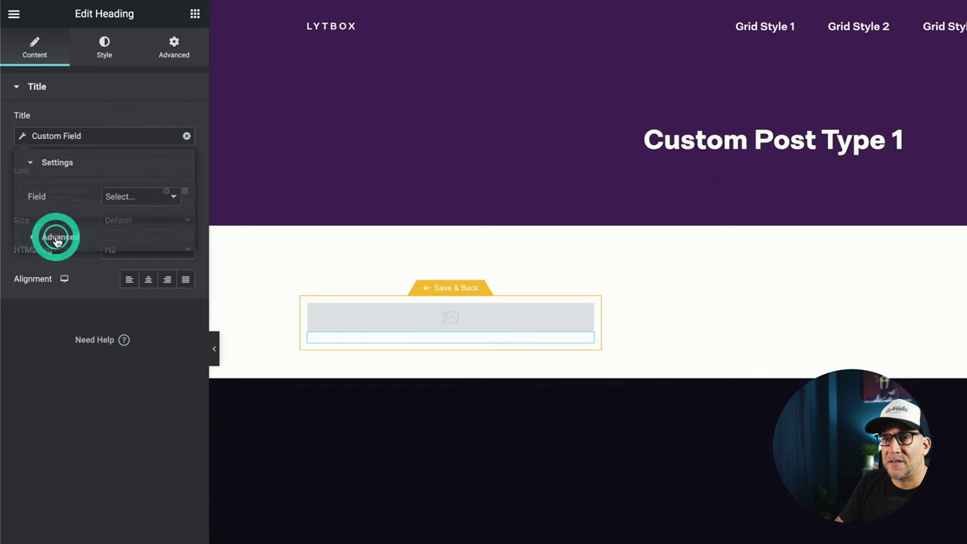
pyautogui.click(119, 199)
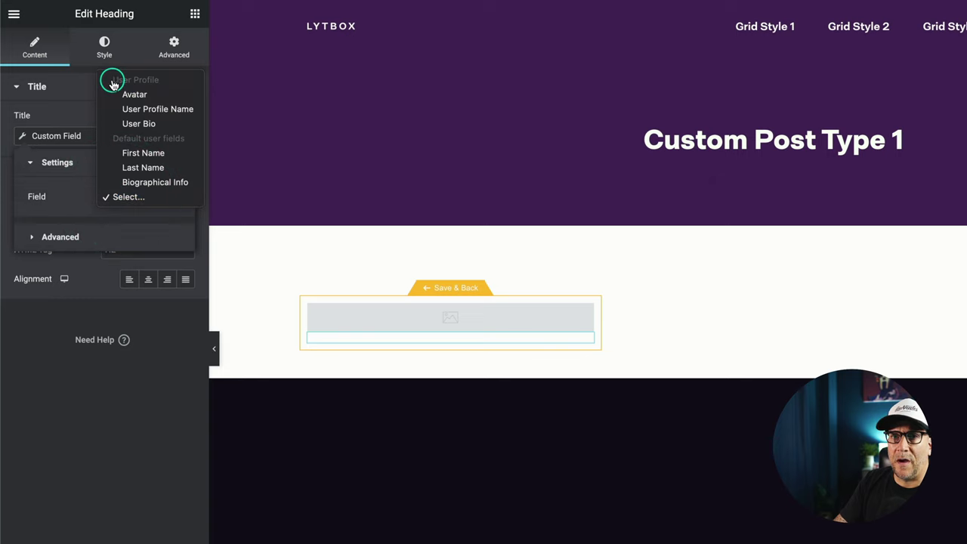
pyautogui.click(155, 111)
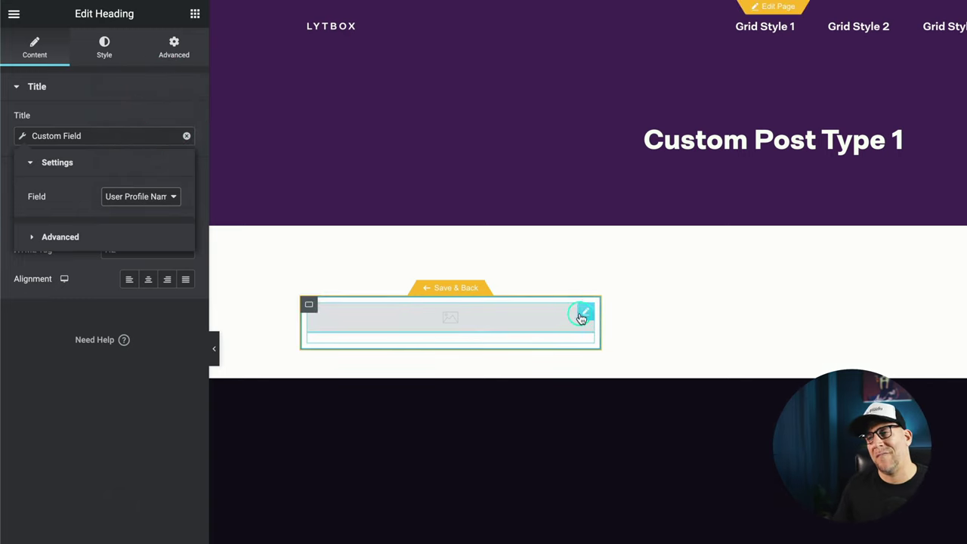
# Step: Remove the Image widget's User Image tag and link it to the WooCommerce Product Image dynamic tag
pyautogui.click(584, 315)
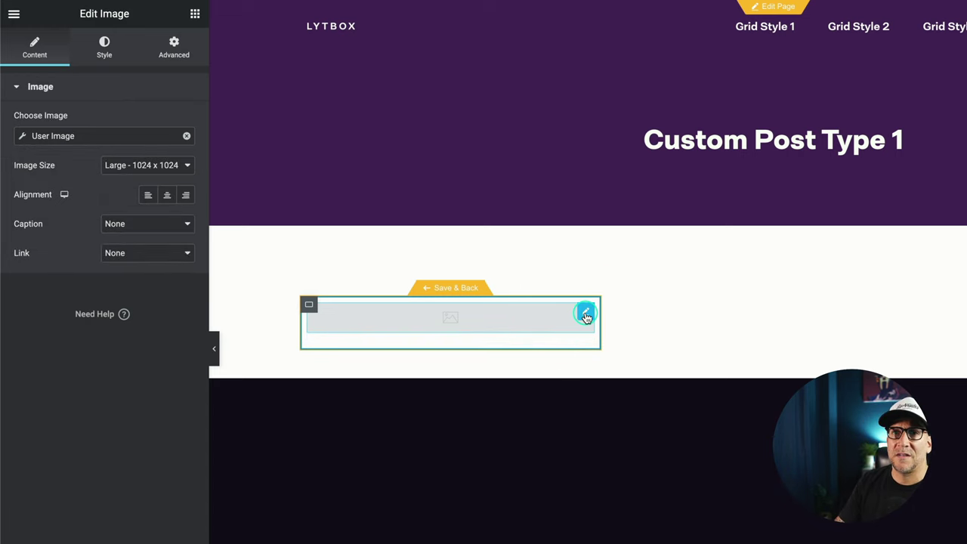
pyautogui.click(186, 136)
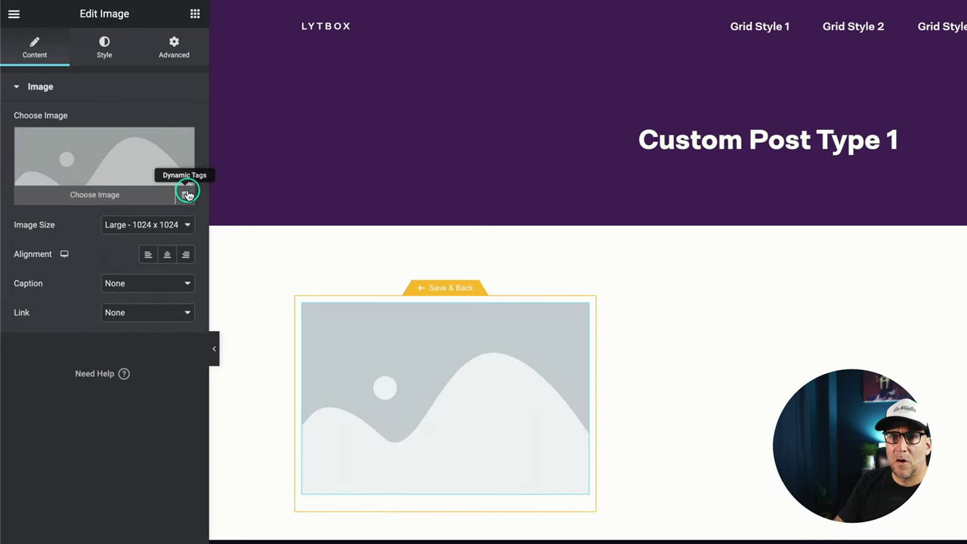
pyautogui.click(186, 194)
pyautogui.scroll(-2, 108, 288)
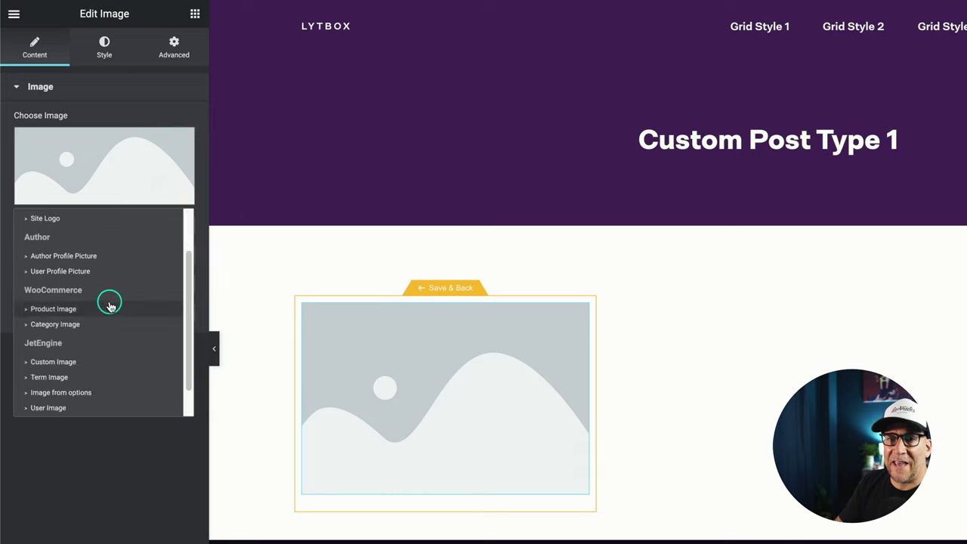
pyautogui.click(75, 308)
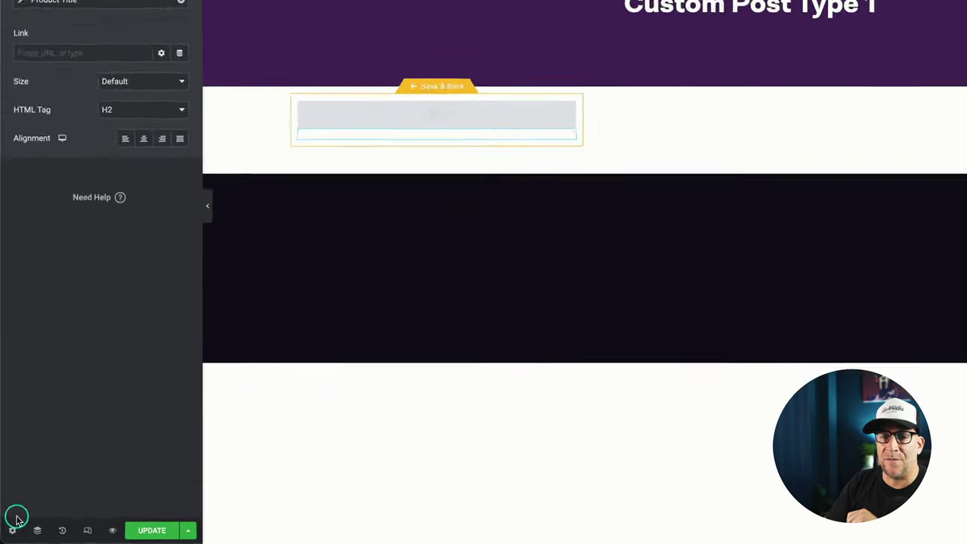
# Step: Examine the source type options in the loop item's query settings
pyautogui.click(23, 527)
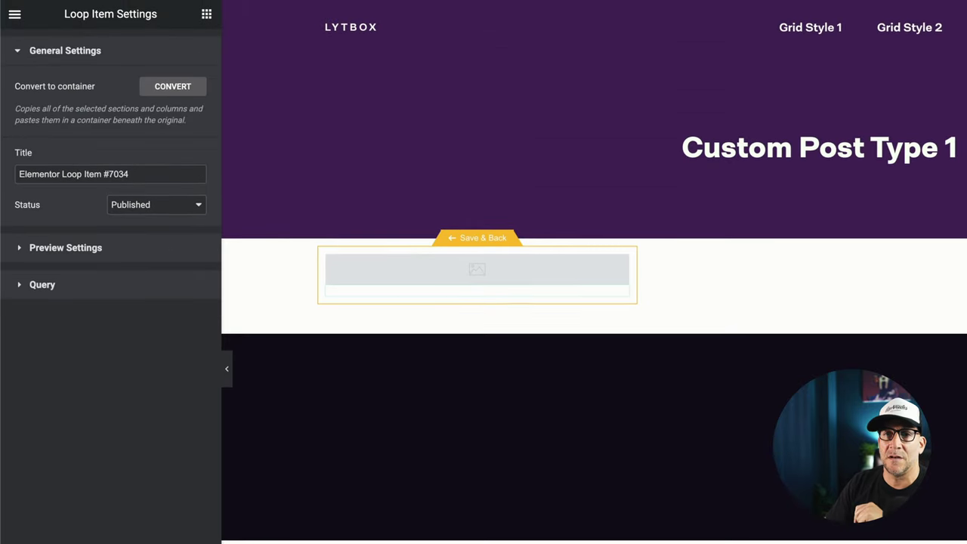
pyautogui.click(41, 286)
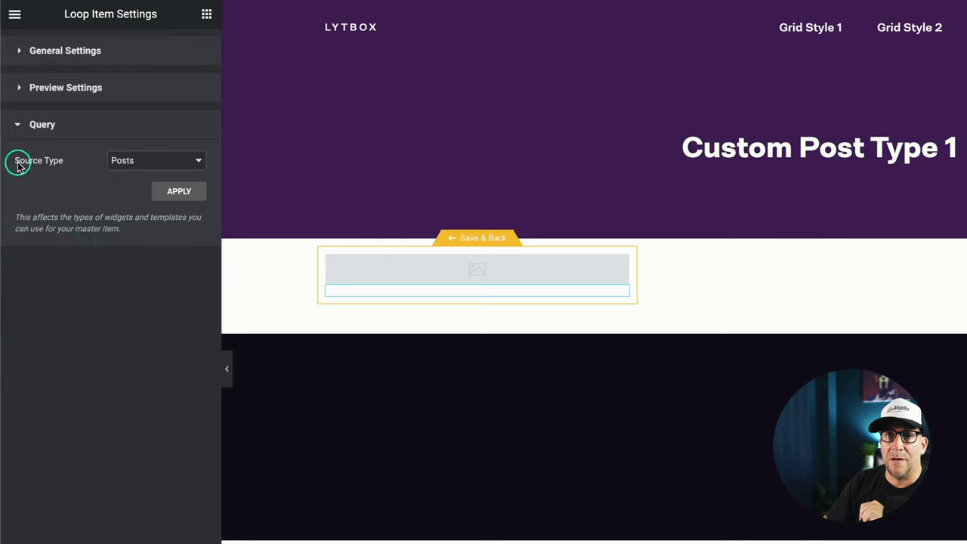
pyautogui.click(141, 162)
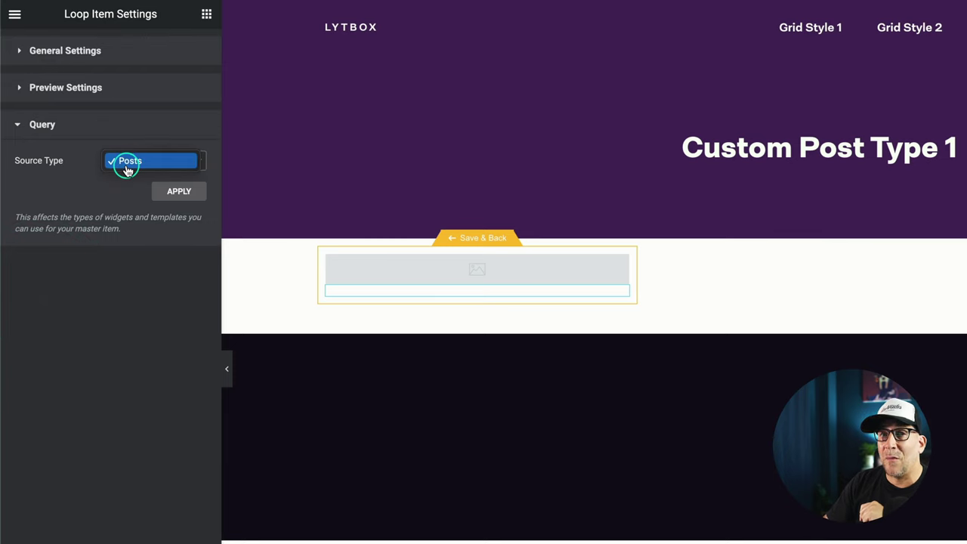